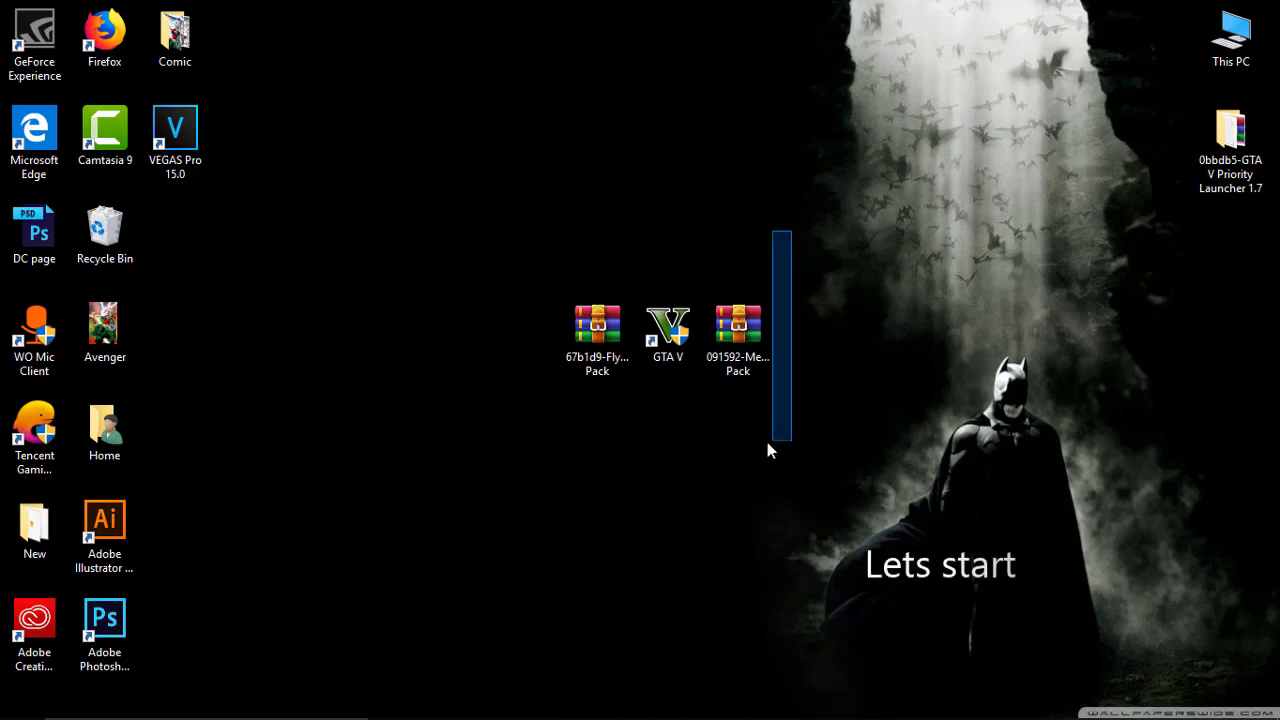
left_click_drag(503, 476, 577, 549)
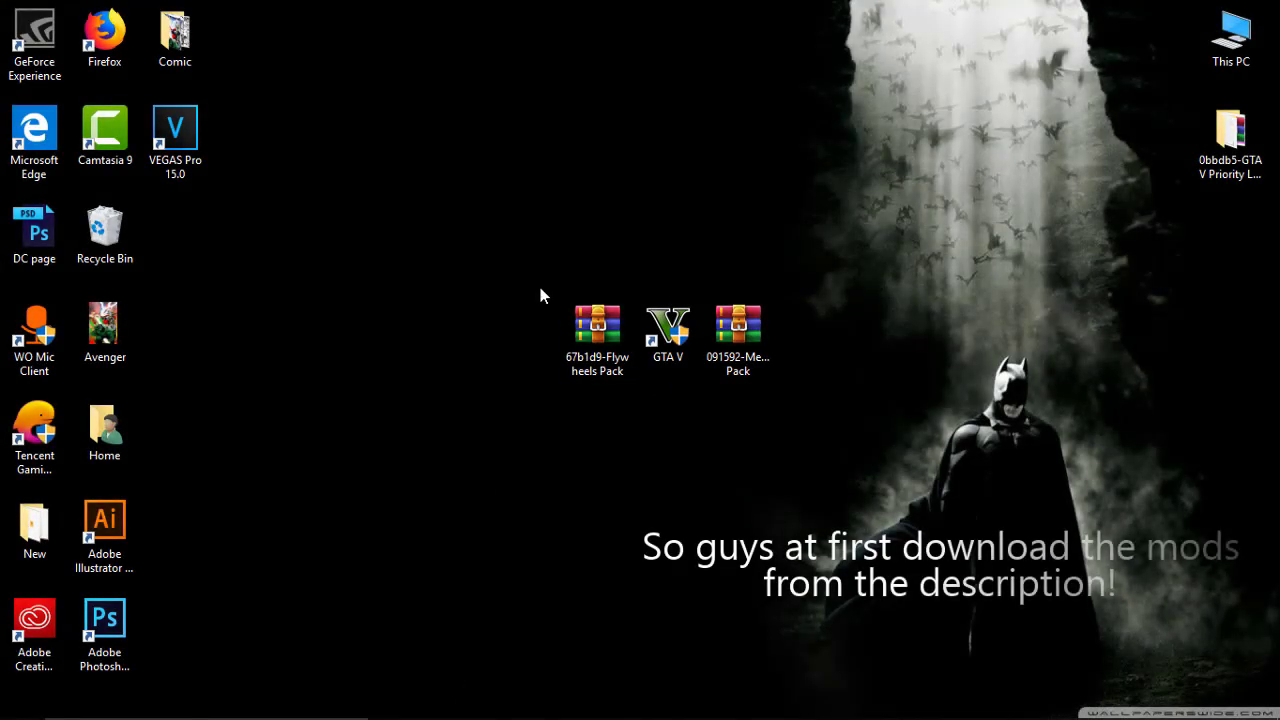
left_click_drag(526, 236, 632, 420)
left_click(760, 355)
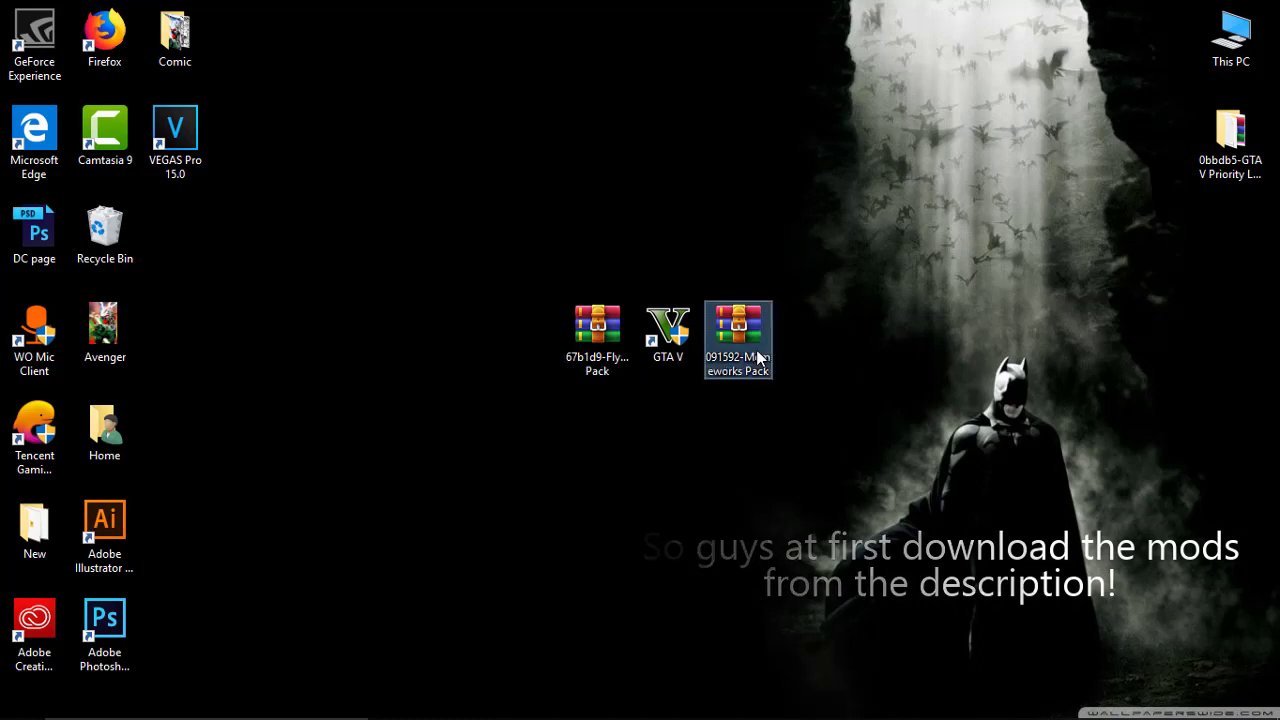
right_click(762, 358)
left_click(739, 388)
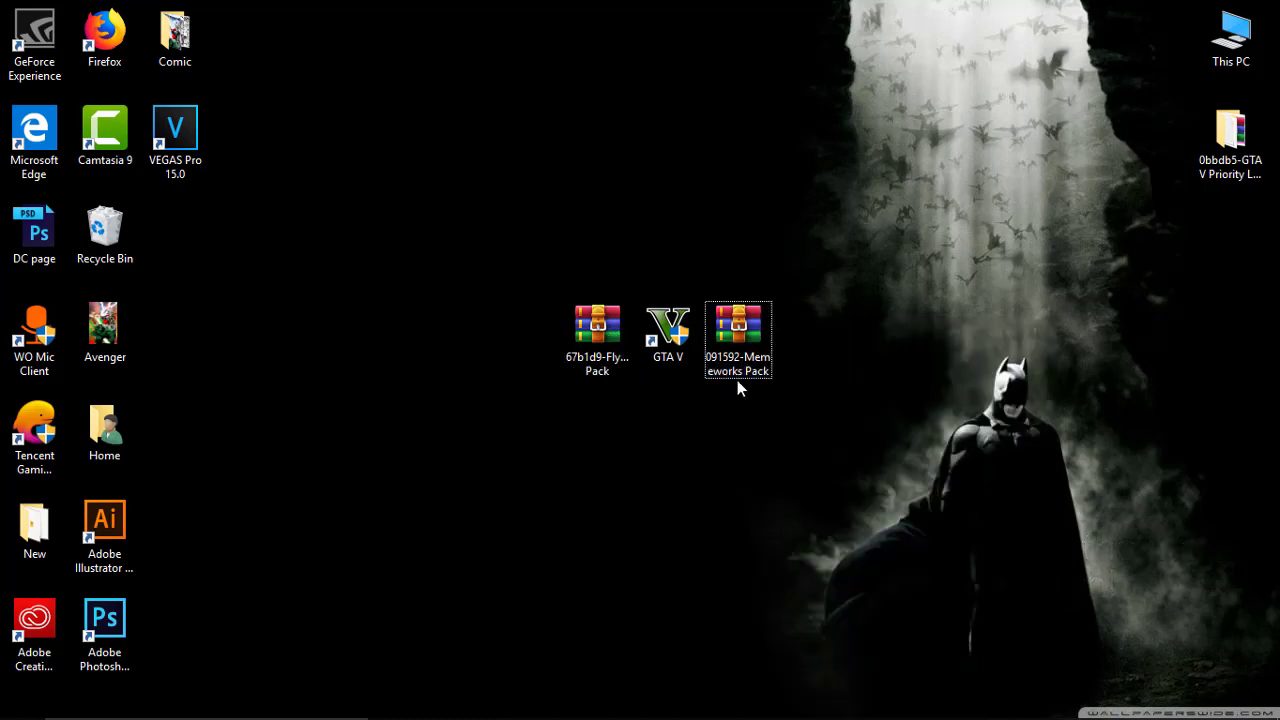
Step: Extract the Flywheels Pack and Memeworks Pack archives on the desktop, each into its own separate folder
left_click(599, 366)
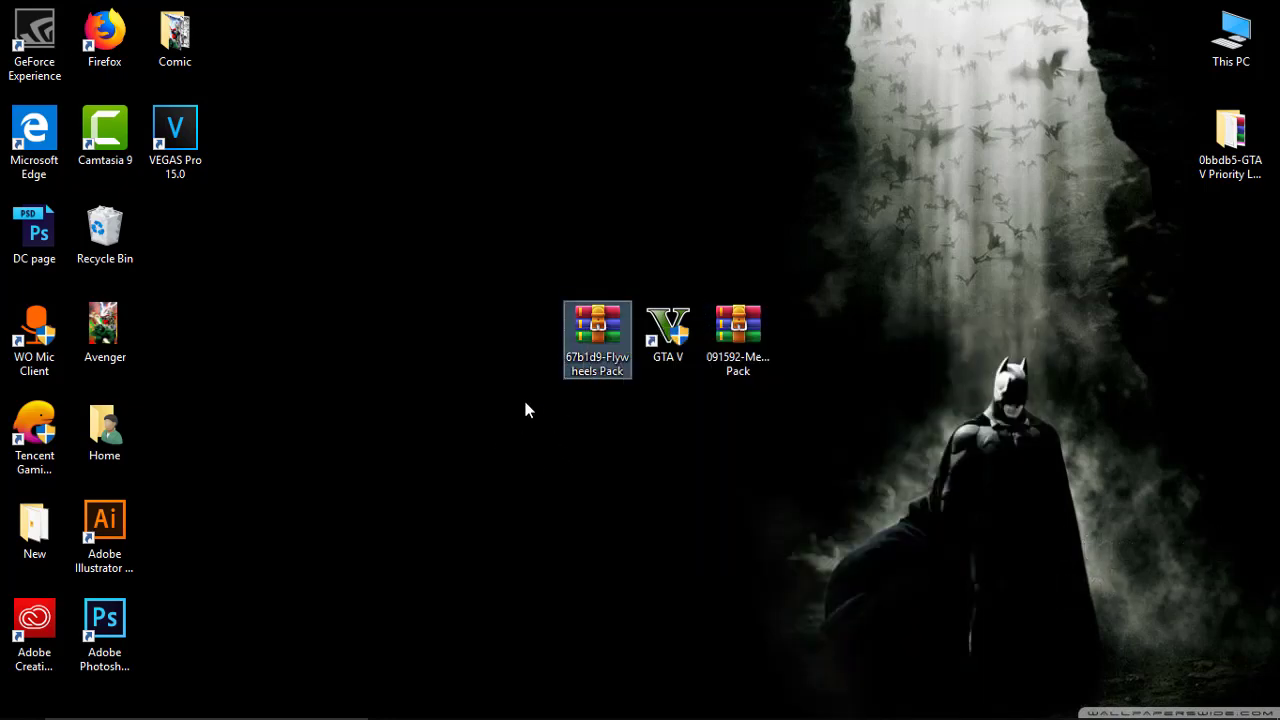
left_click(766, 342, "ctrl")
right_click(766, 342)
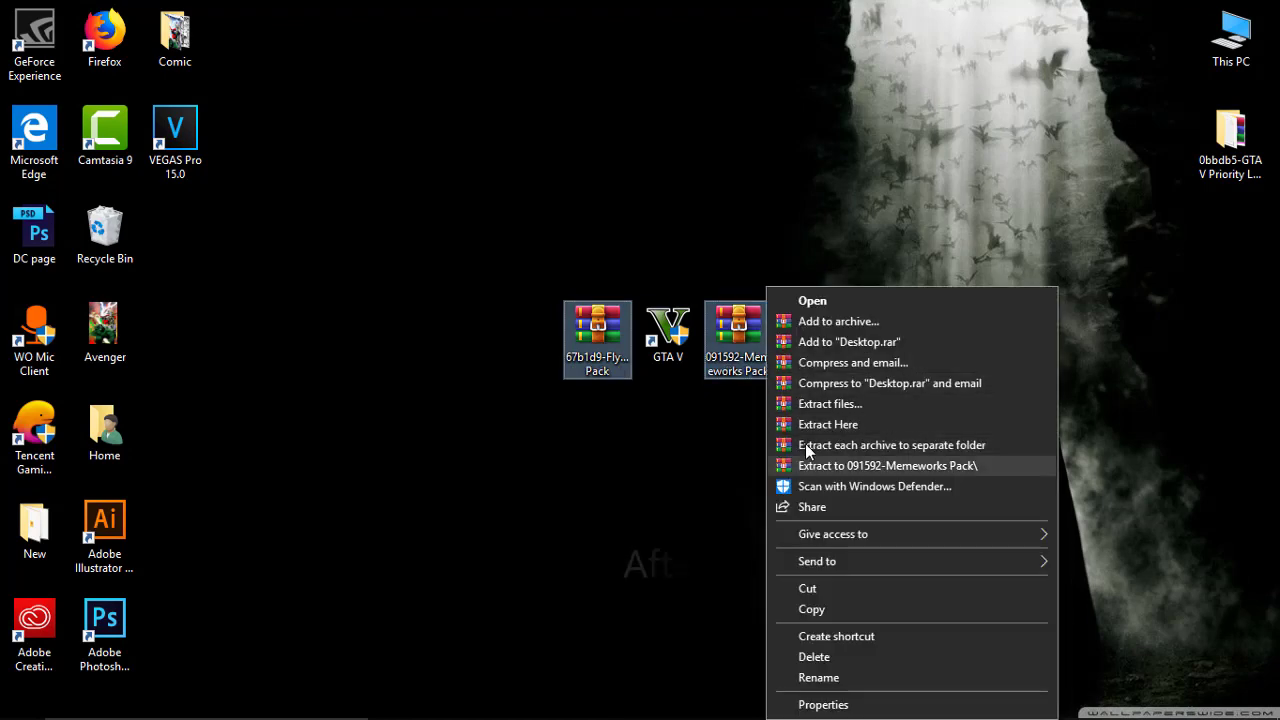
left_click(808, 445)
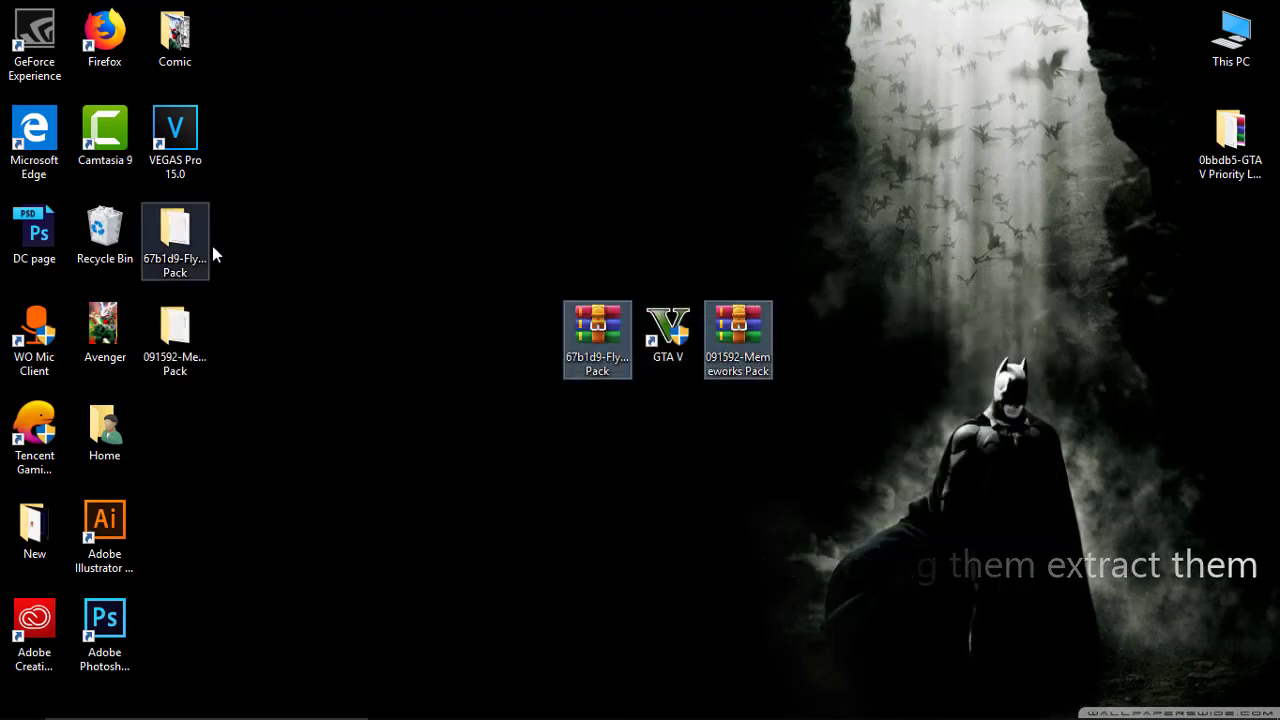
Step: Delete the two original pack archives and arrange the extracted folders on either side of the GTA V shortcut
left_click_drag(183, 365, 740, 532)
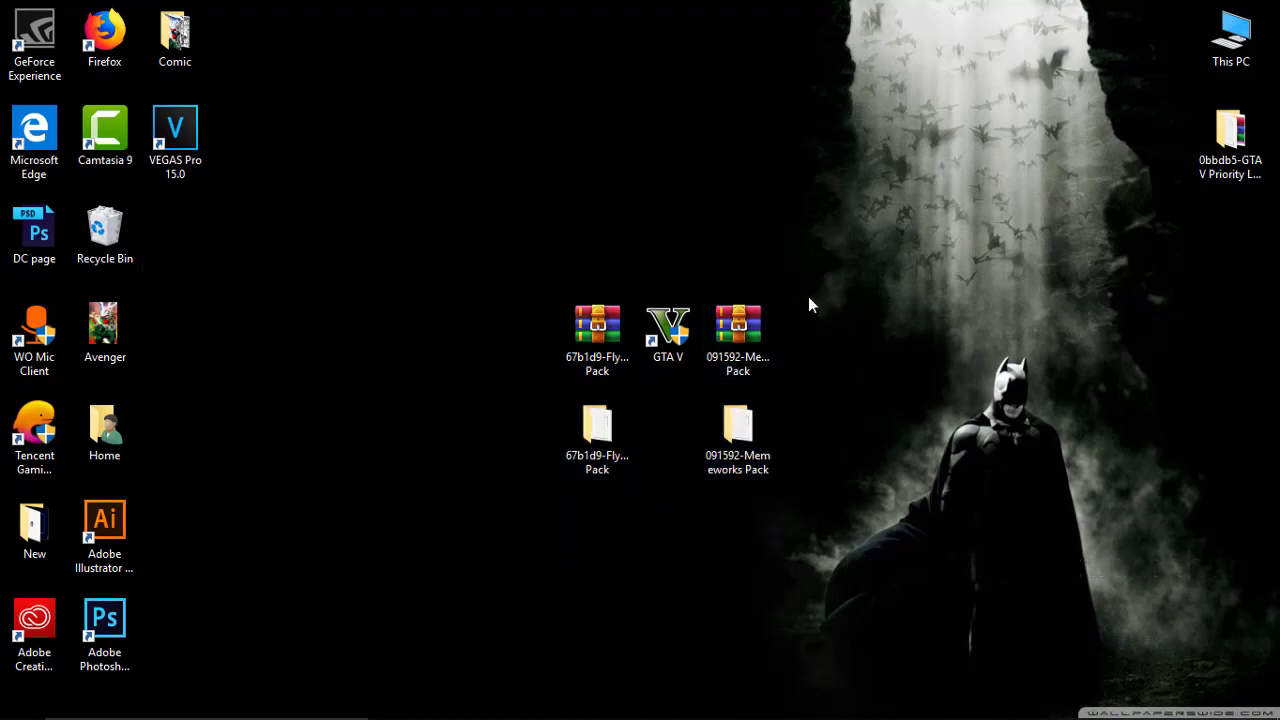
left_click_drag(877, 183, 749, 357)
key("Delete")
key("Delete")
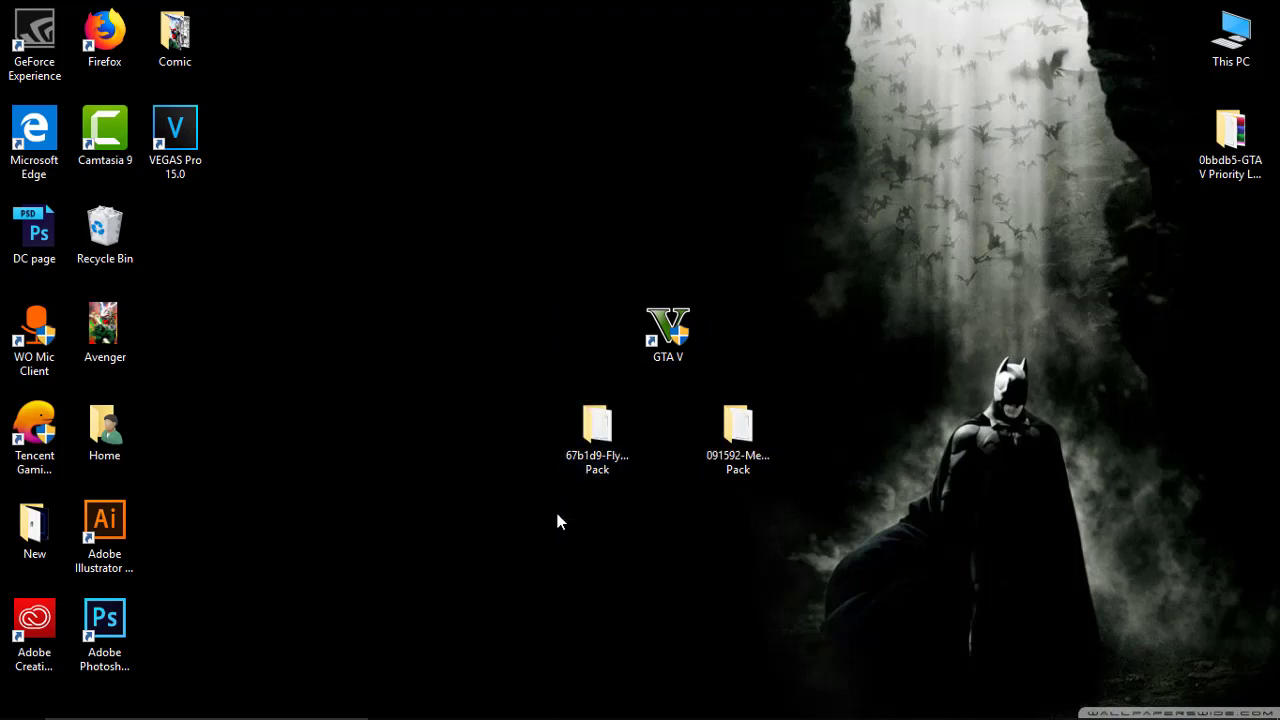
left_click_drag(548, 530, 771, 277)
left_click(641, 530)
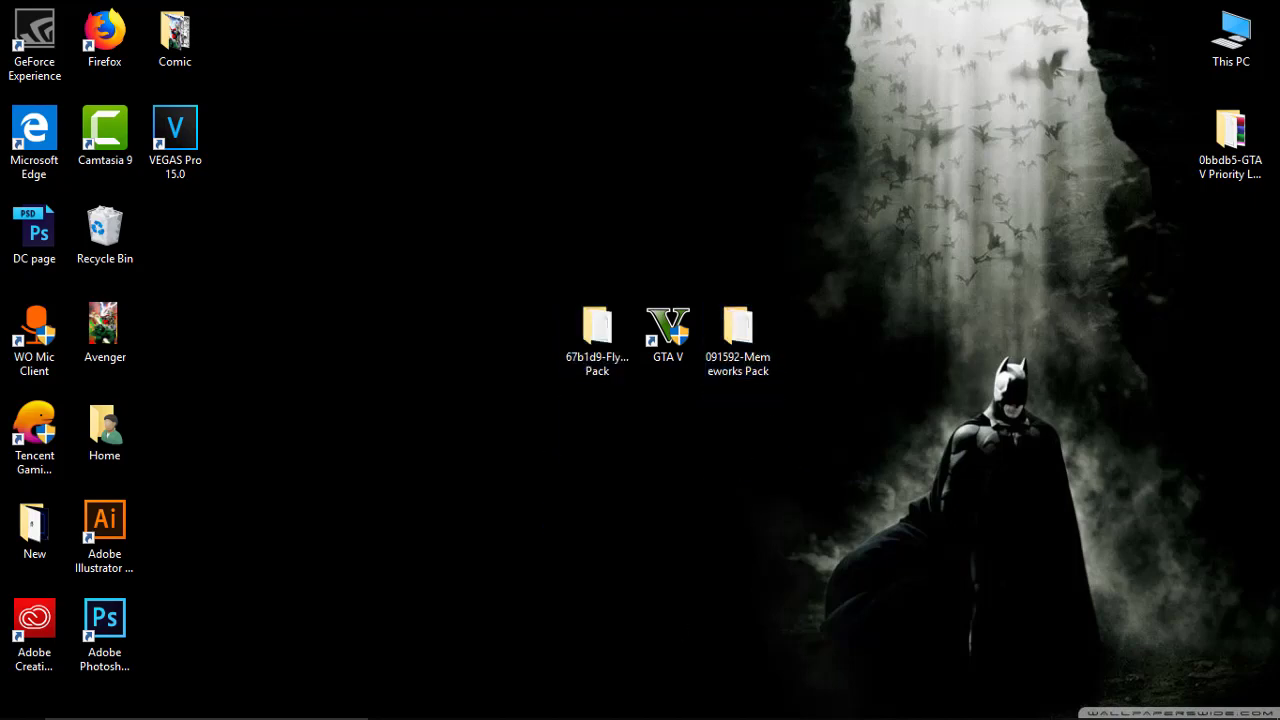
Step: Start OpenIV for the Windows version of Grand Theft Auto V and dock its window to one half of the screen
mouse_move(408, 703)
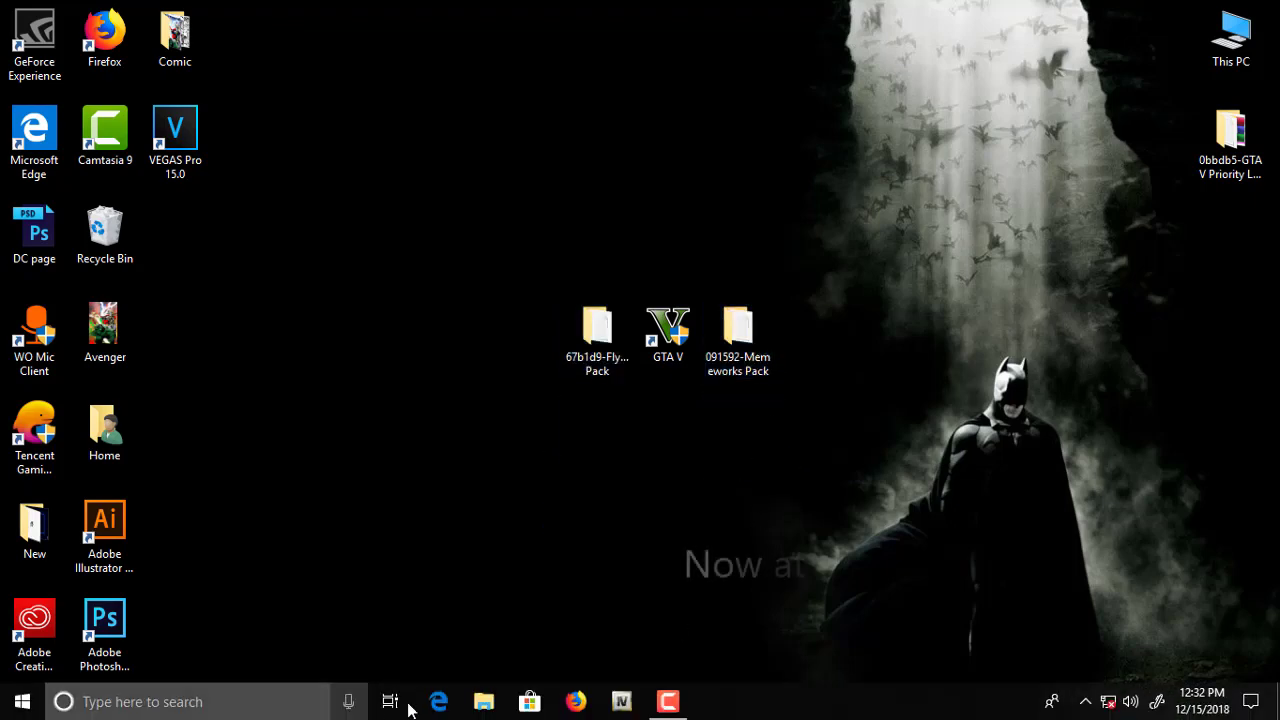
left_click(620, 700)
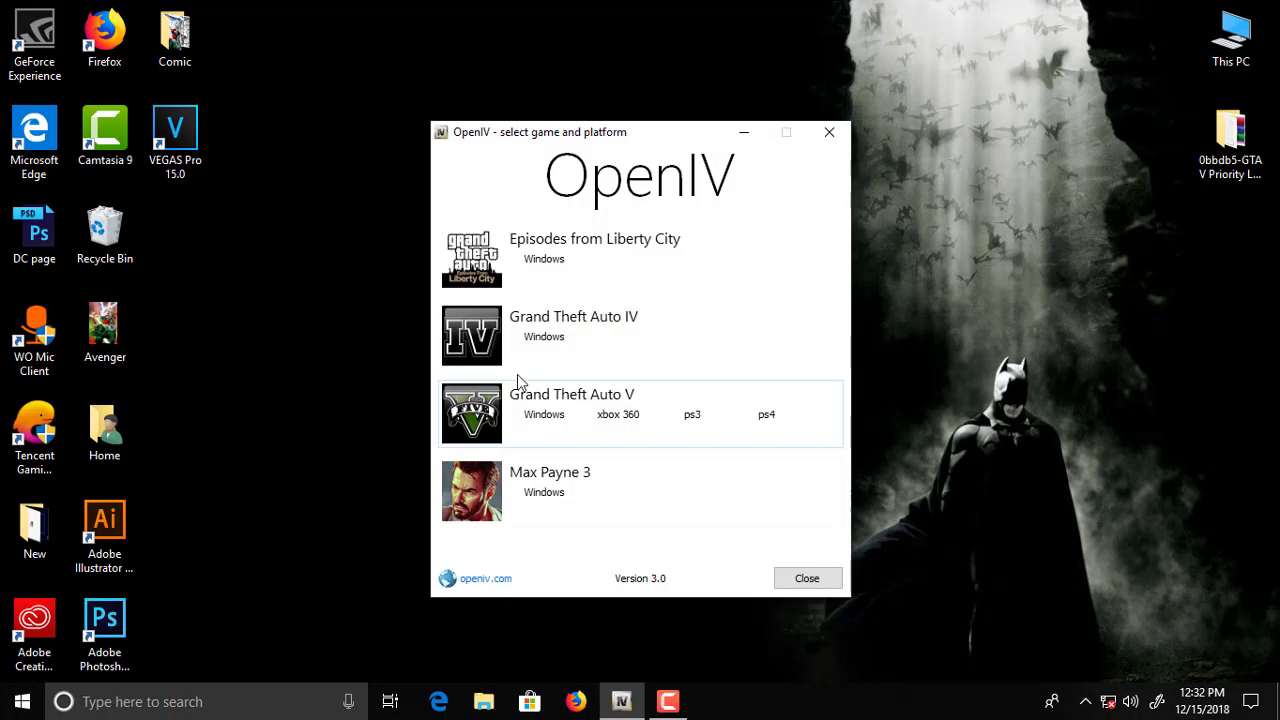
left_click(540, 414)
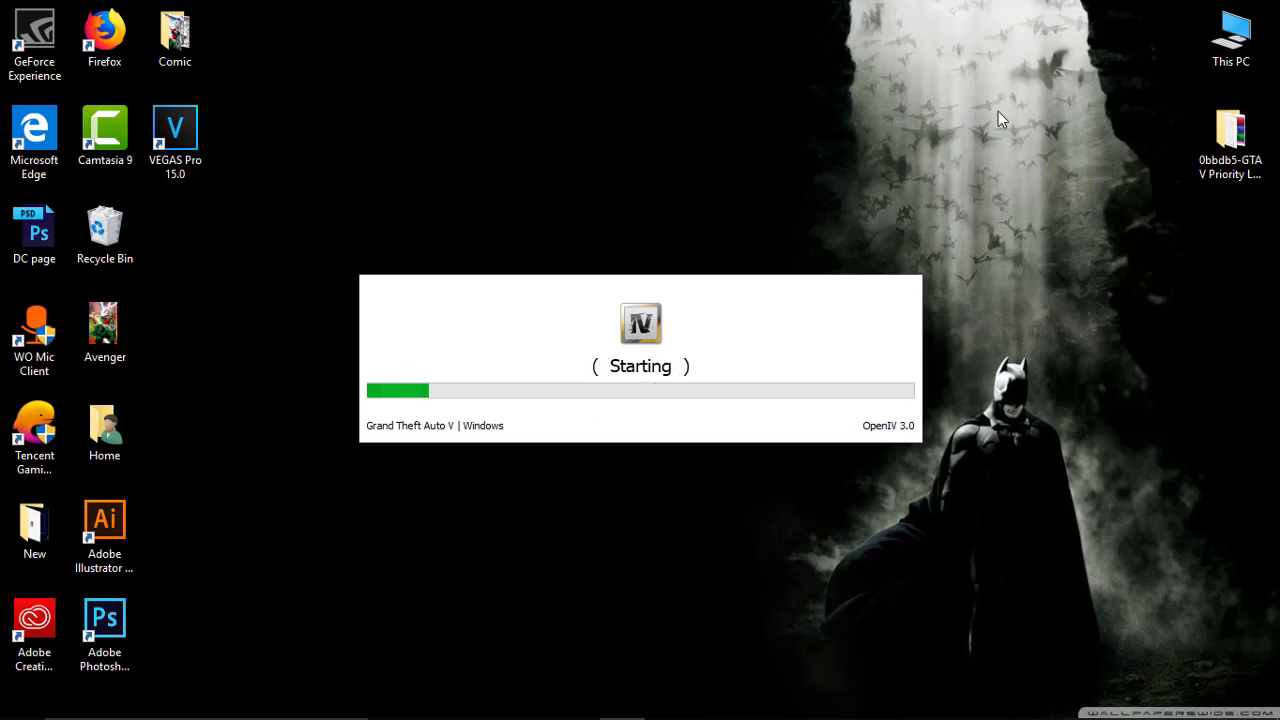
left_click_drag(554, 194, 2, 364)
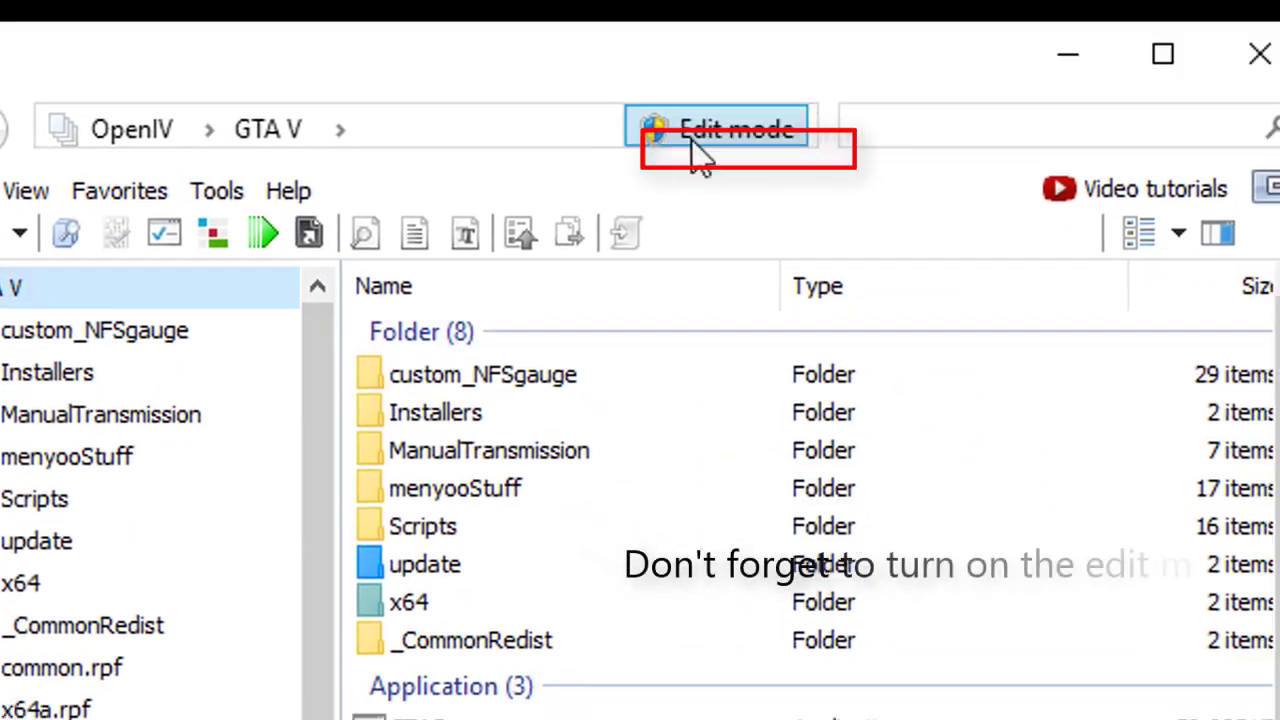
Step: Turn on OpenIV's edit mode and accept its confirmation
left_click(707, 155)
left_click(812, 617)
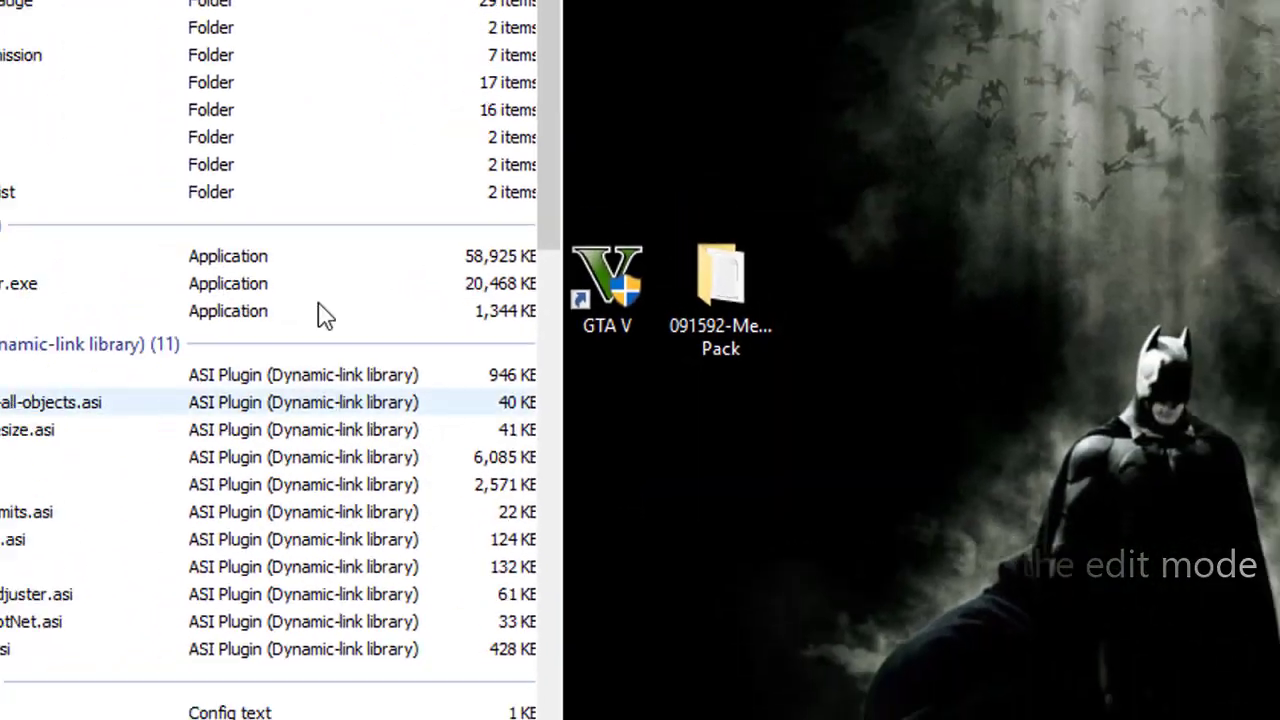
Step: Open the 091592-Memeworks Pack folder docked beside OpenIV and check what its memeworks subfolder contains
double_click(762, 342)
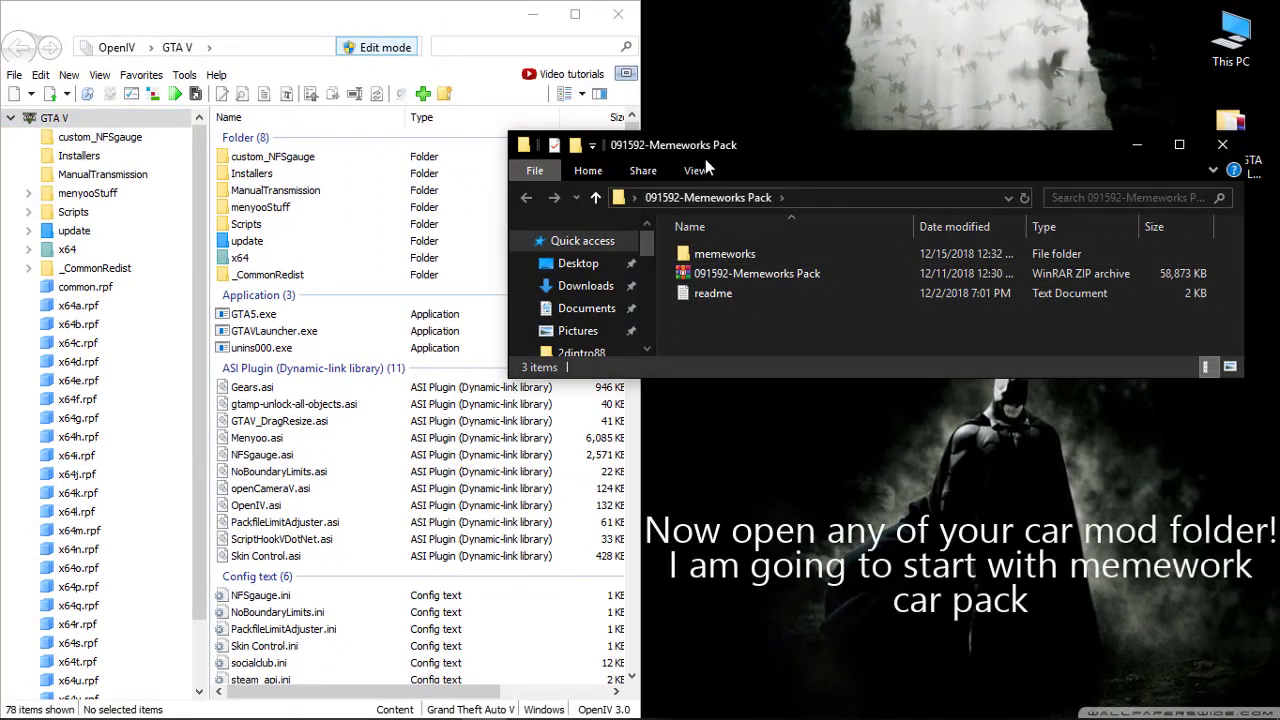
left_click_drag(705, 159, 1279, 400)
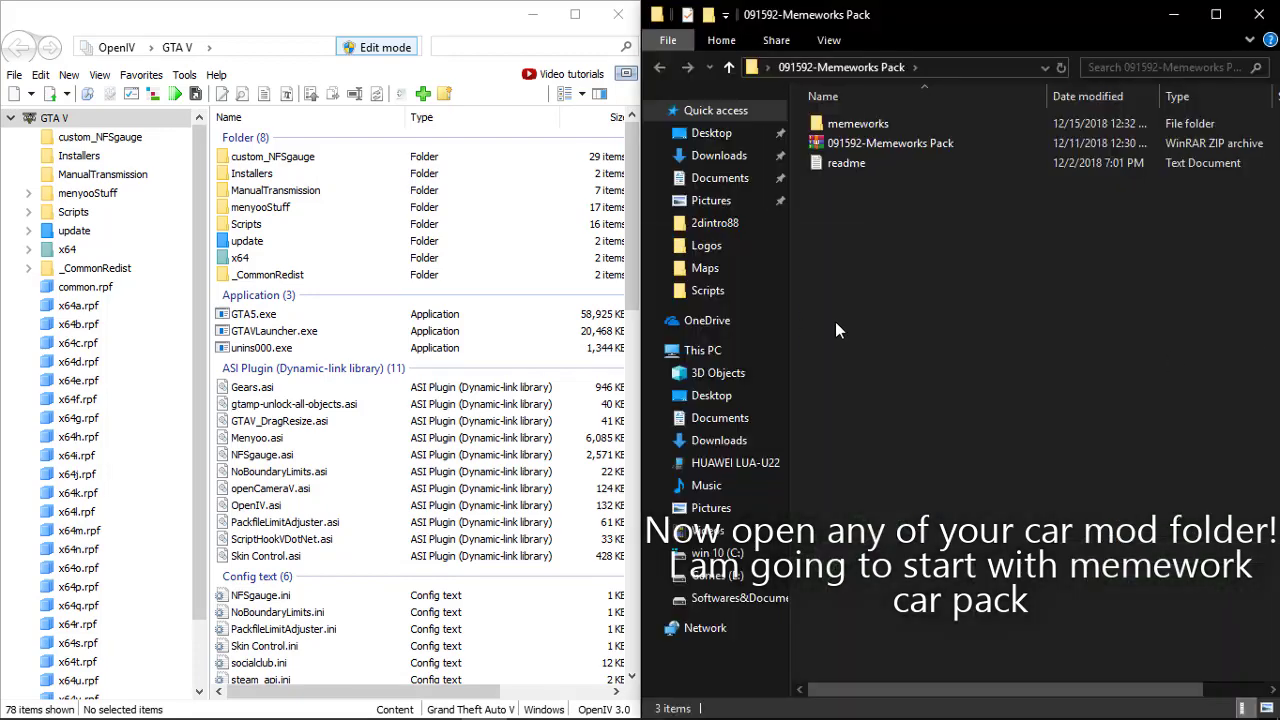
double_click(864, 124)
left_click(660, 68)
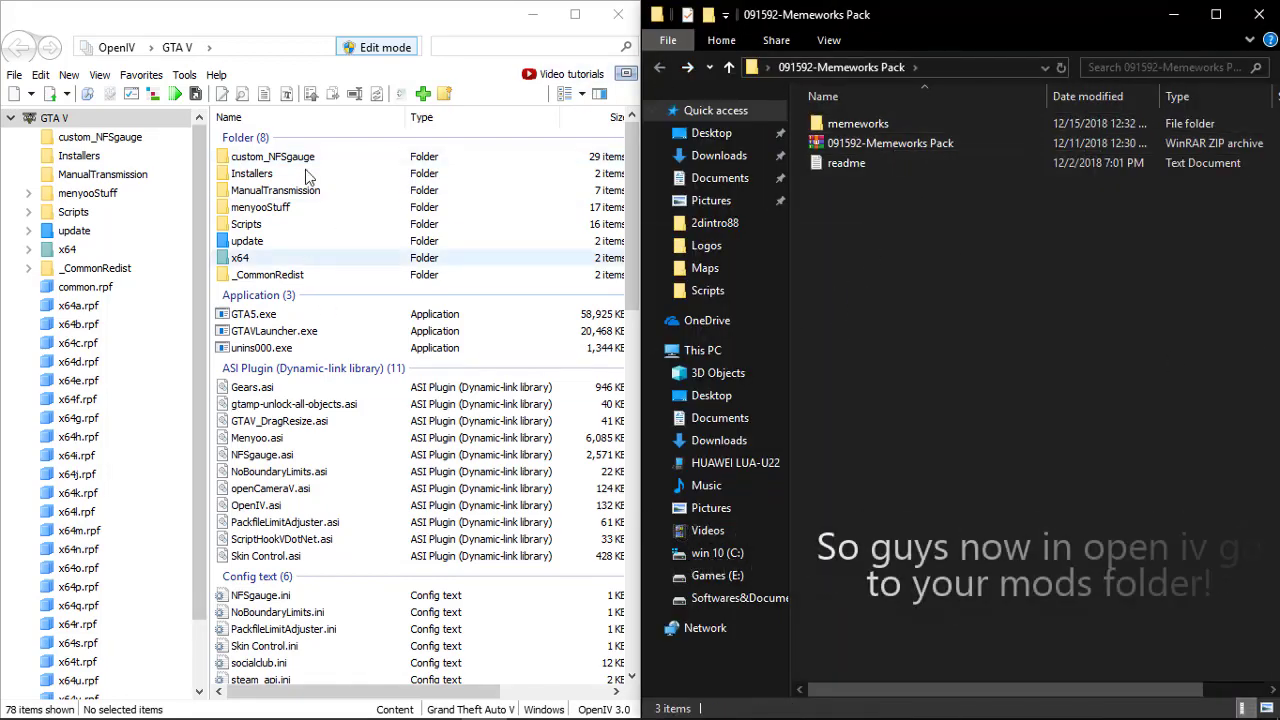
Step: Uninstall and reinstall the OpenIV.ASI plugin in the ASI Manager, agreeing to create a "mods" folder
left_click(132, 95)
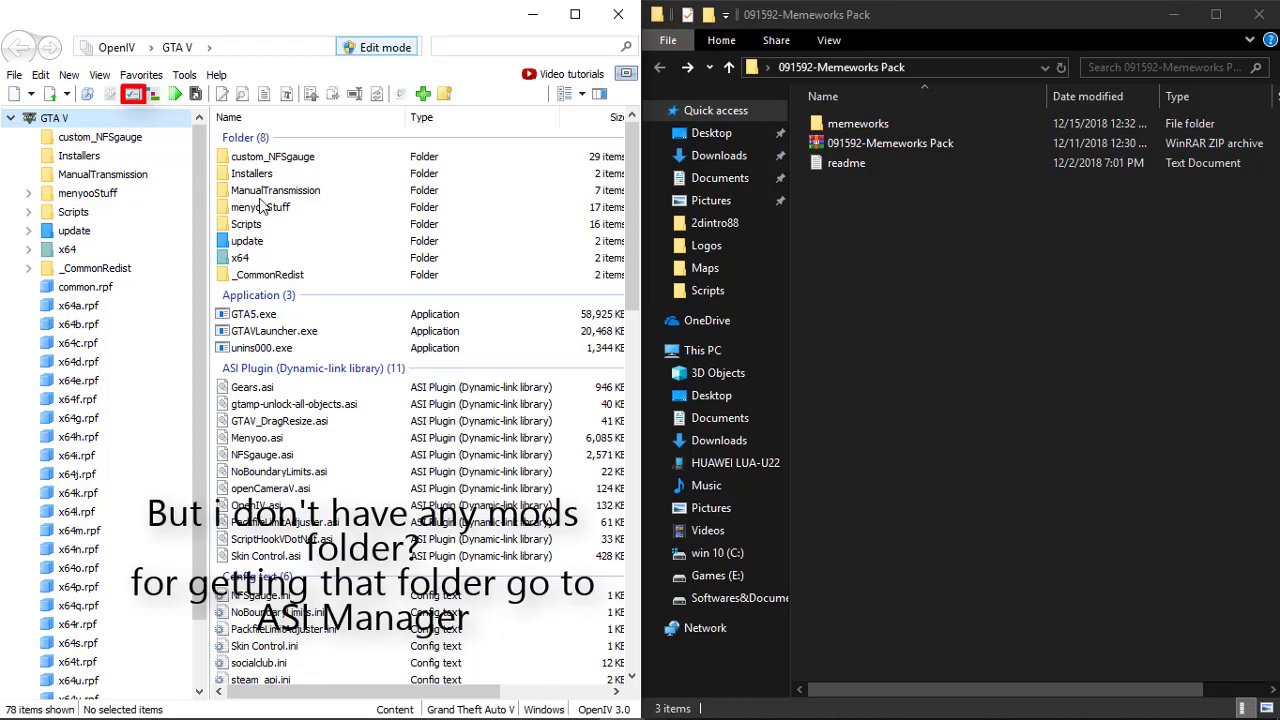
mouse_move(249, 126)
left_mouse_down()
mouse_move(268, 261)
mouse_move(250, 136)
left_mouse_up()
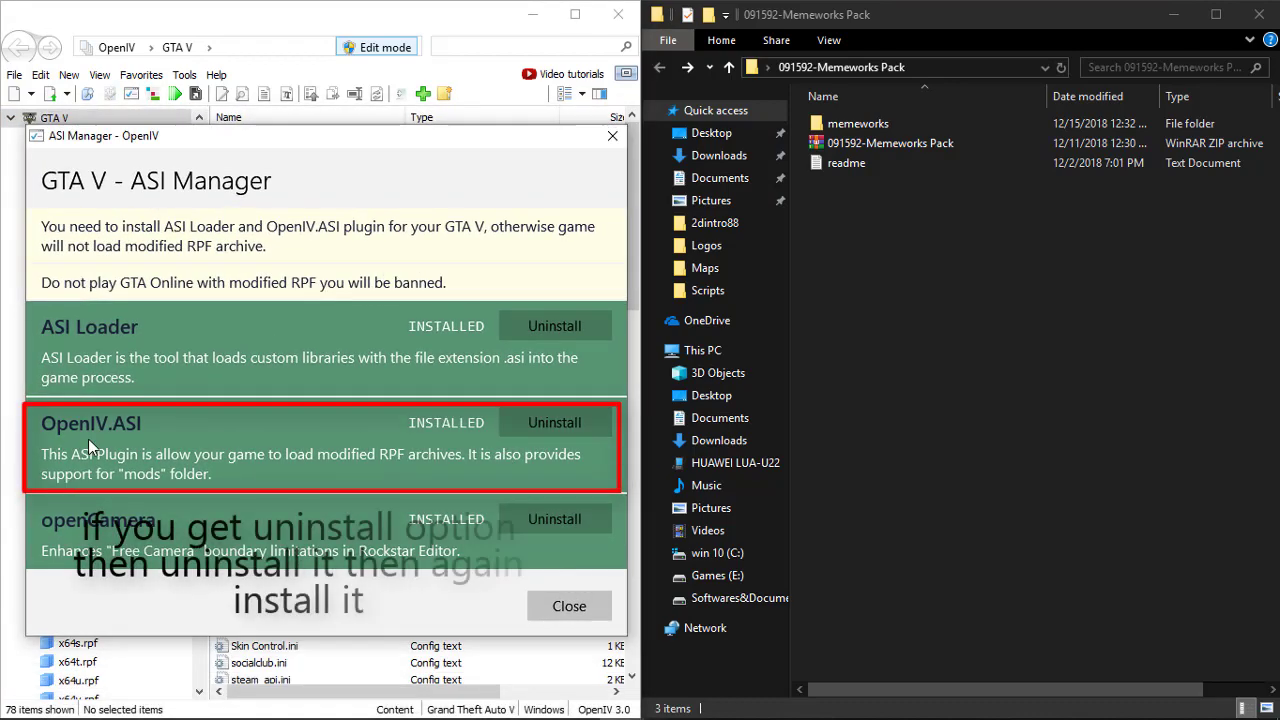
left_click(548, 424)
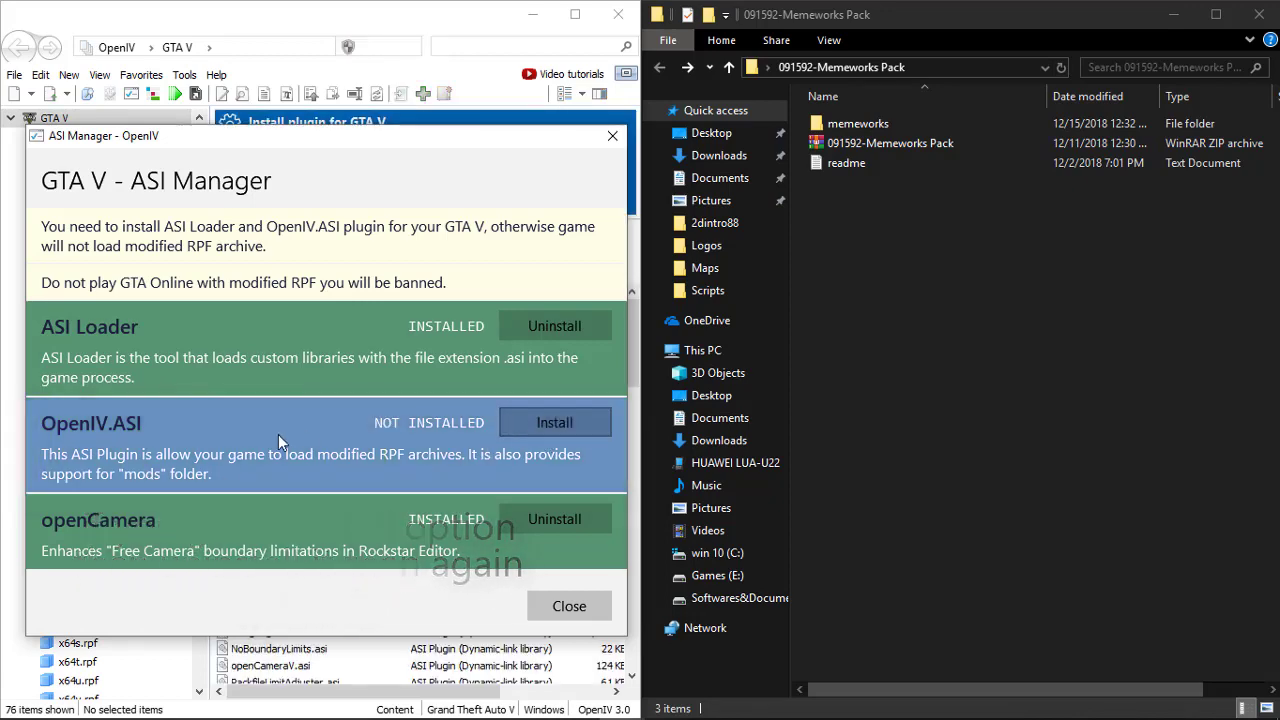
left_click(568, 425)
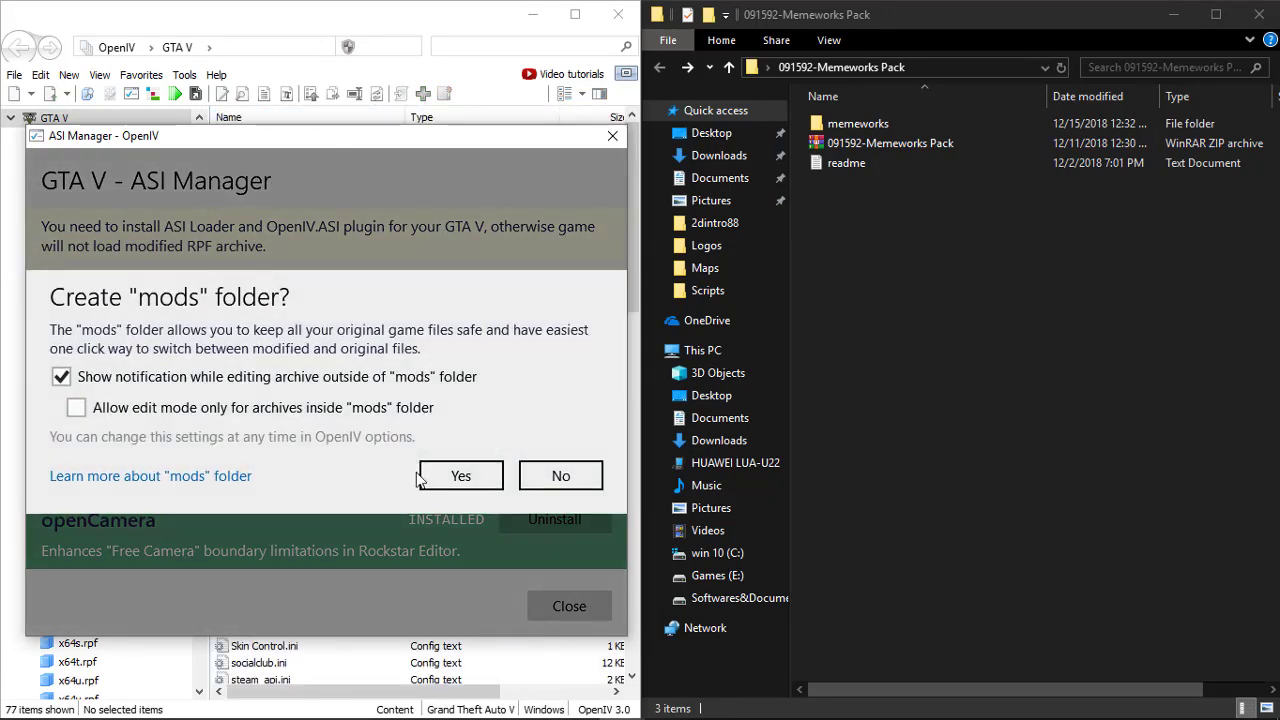
left_click(459, 477)
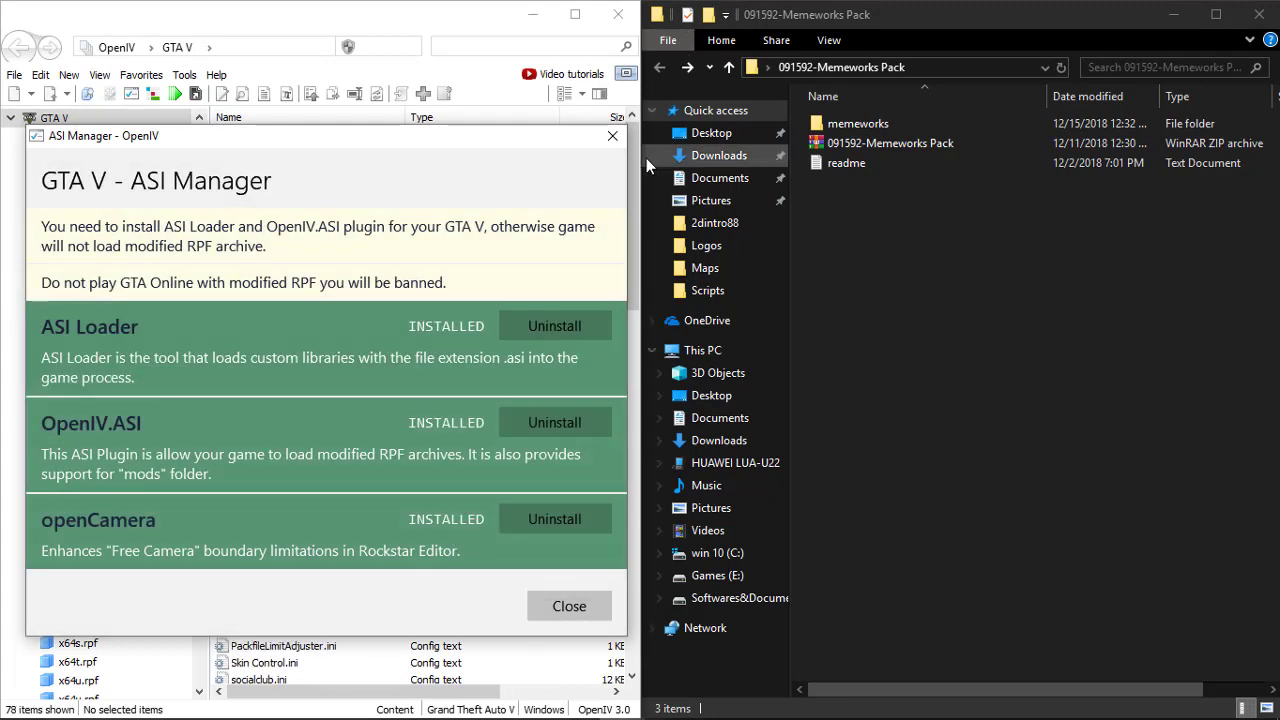
left_click(615, 138)
Step: Check the contents of the new mods folder and return to the GTA V root folder
left_click(303, 293)
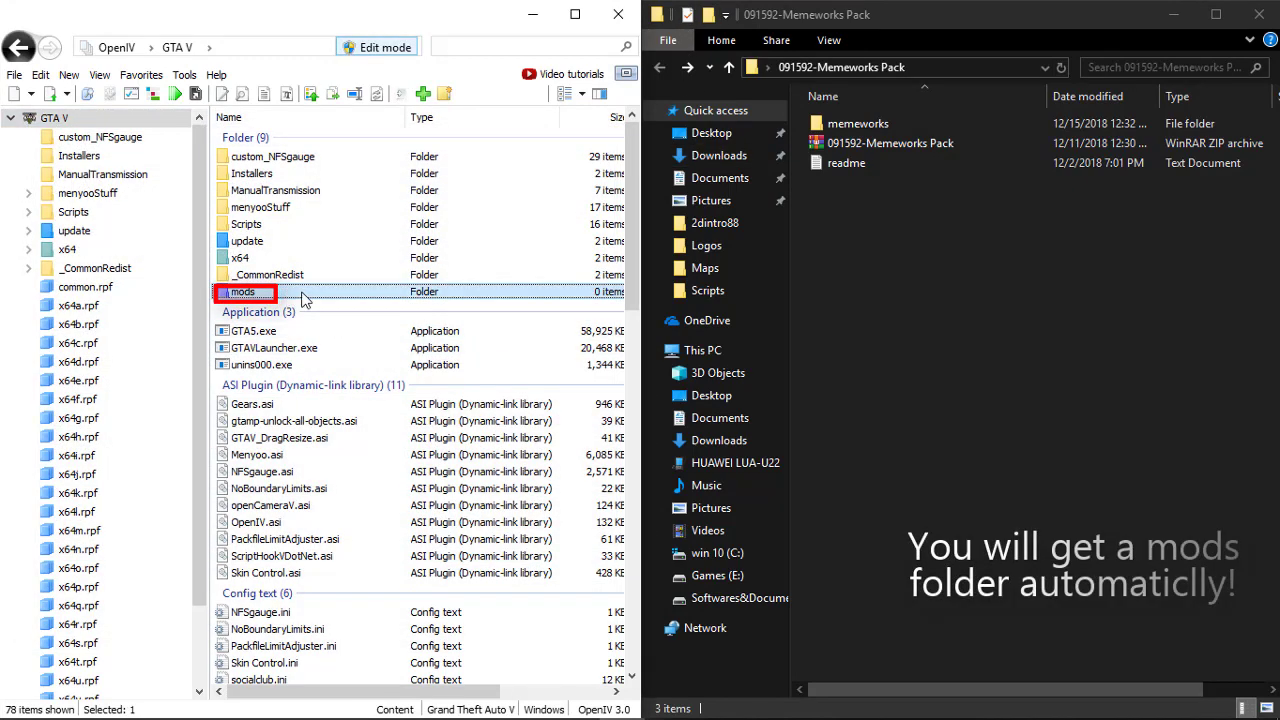
double_click(493, 298)
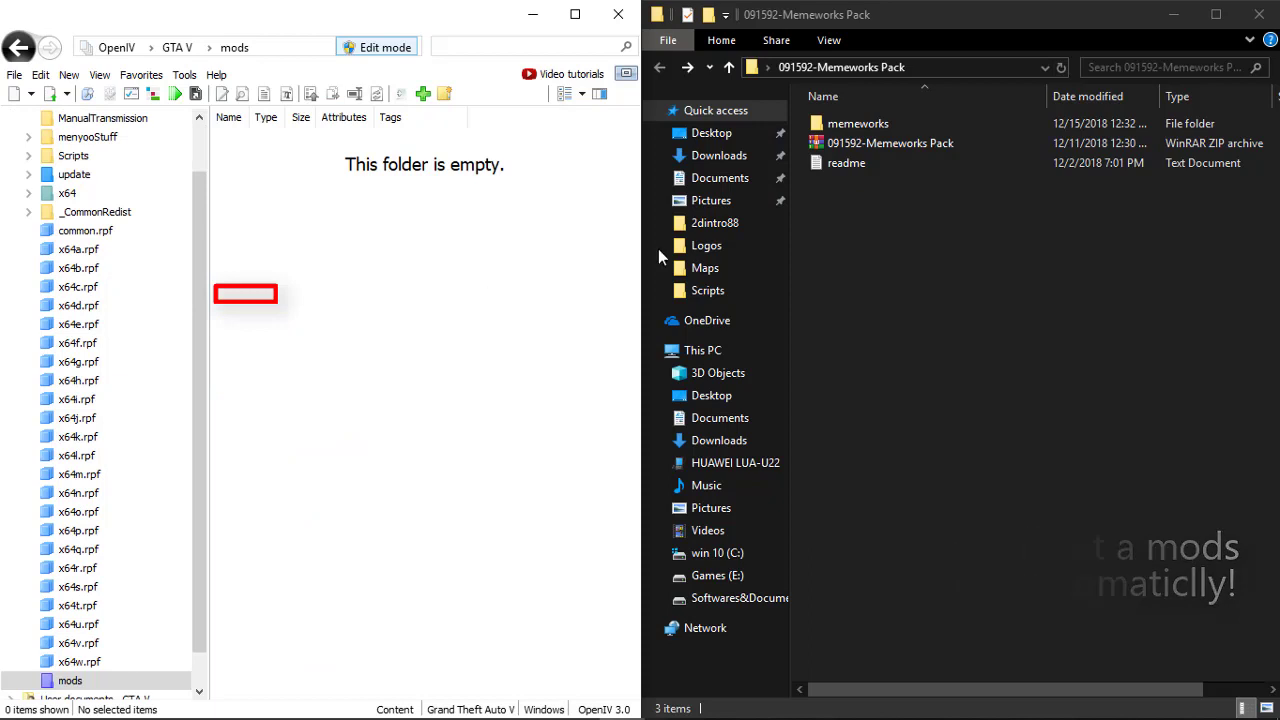
left_click(30, 50)
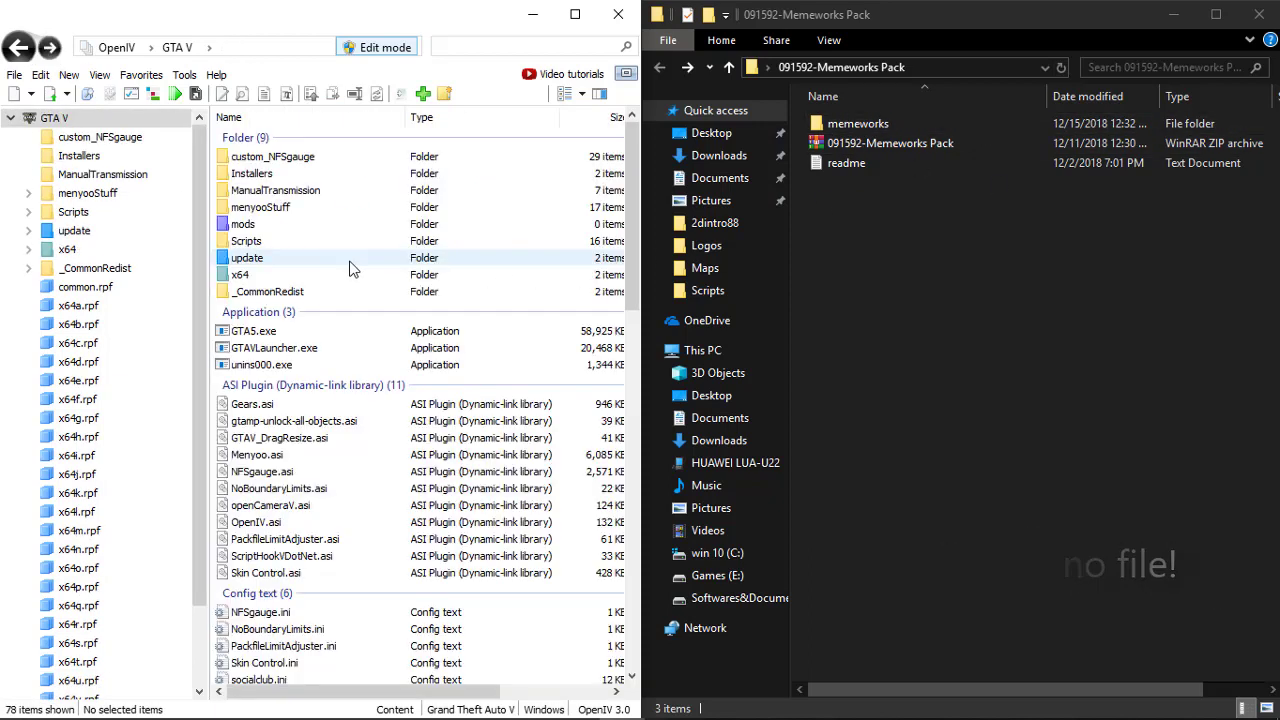
Step: Open update.rpf in the update folder and copy it to the "mods" folder
double_click(256, 260)
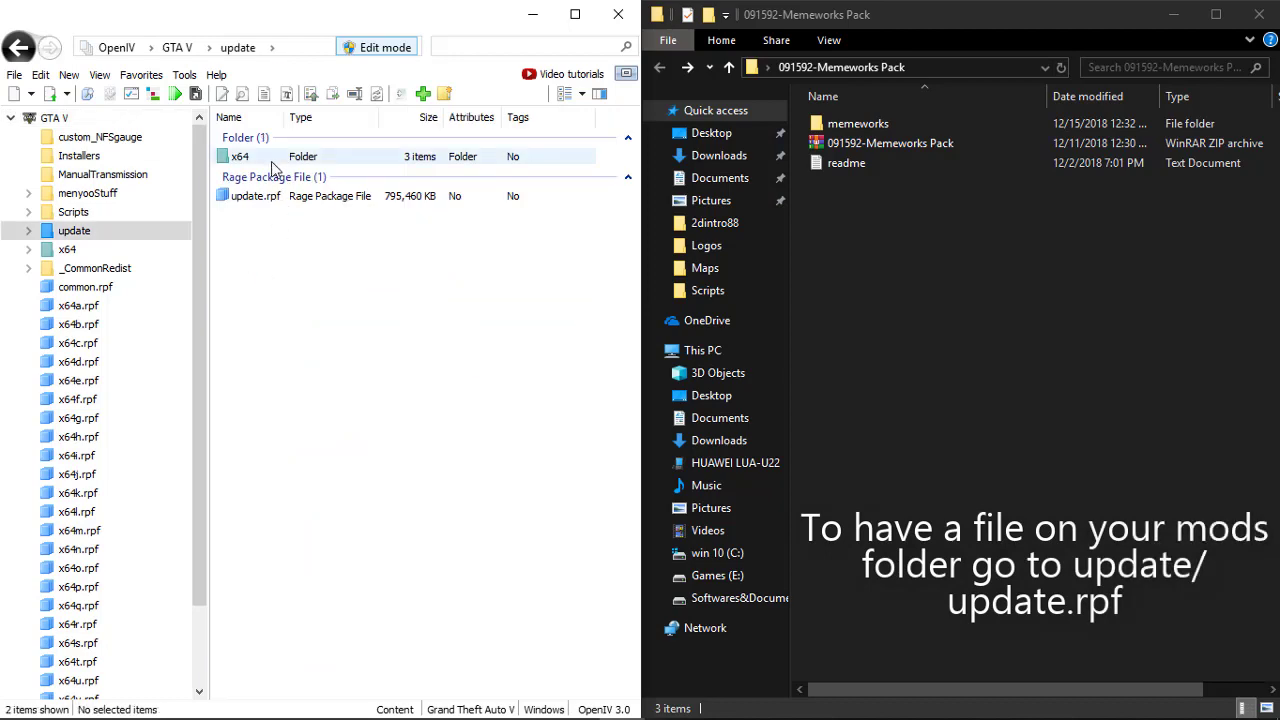
double_click(293, 195)
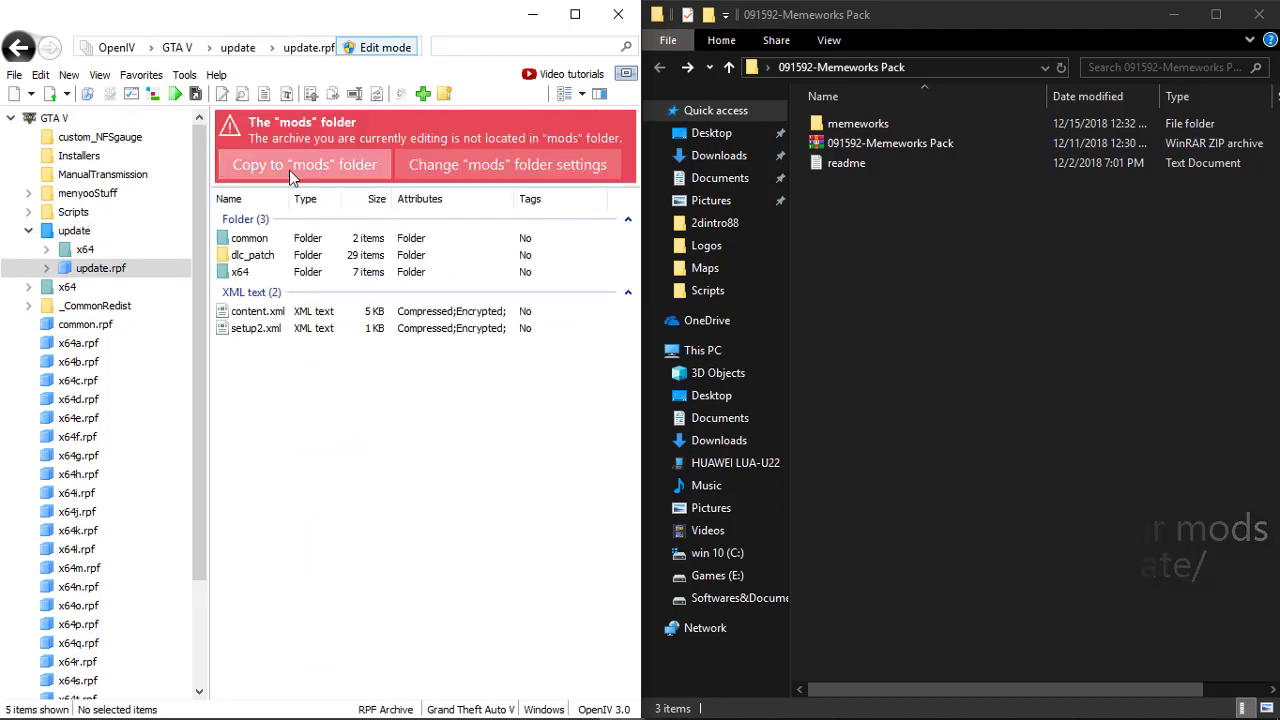
left_click(289, 170)
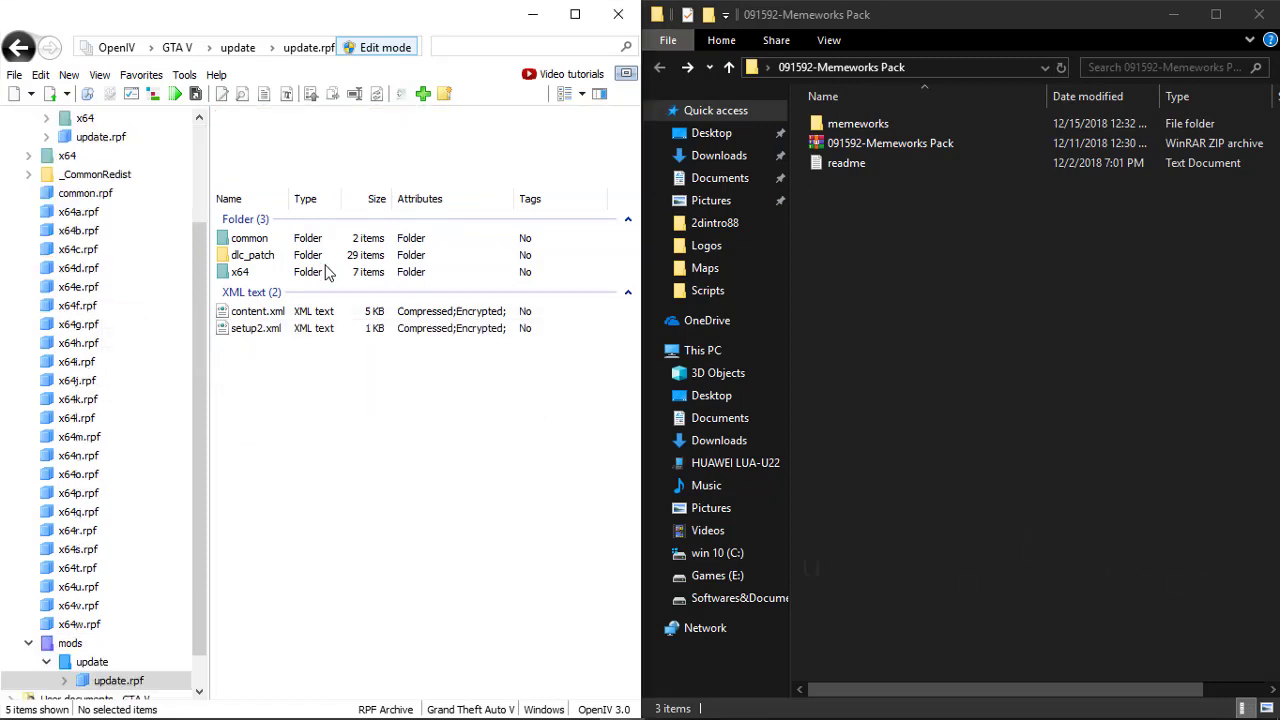
Step: Open dlc.rpf in update/x64/dlcpacks/patchday1ng and copy it to the "mods" folder
left_click(10, 40)
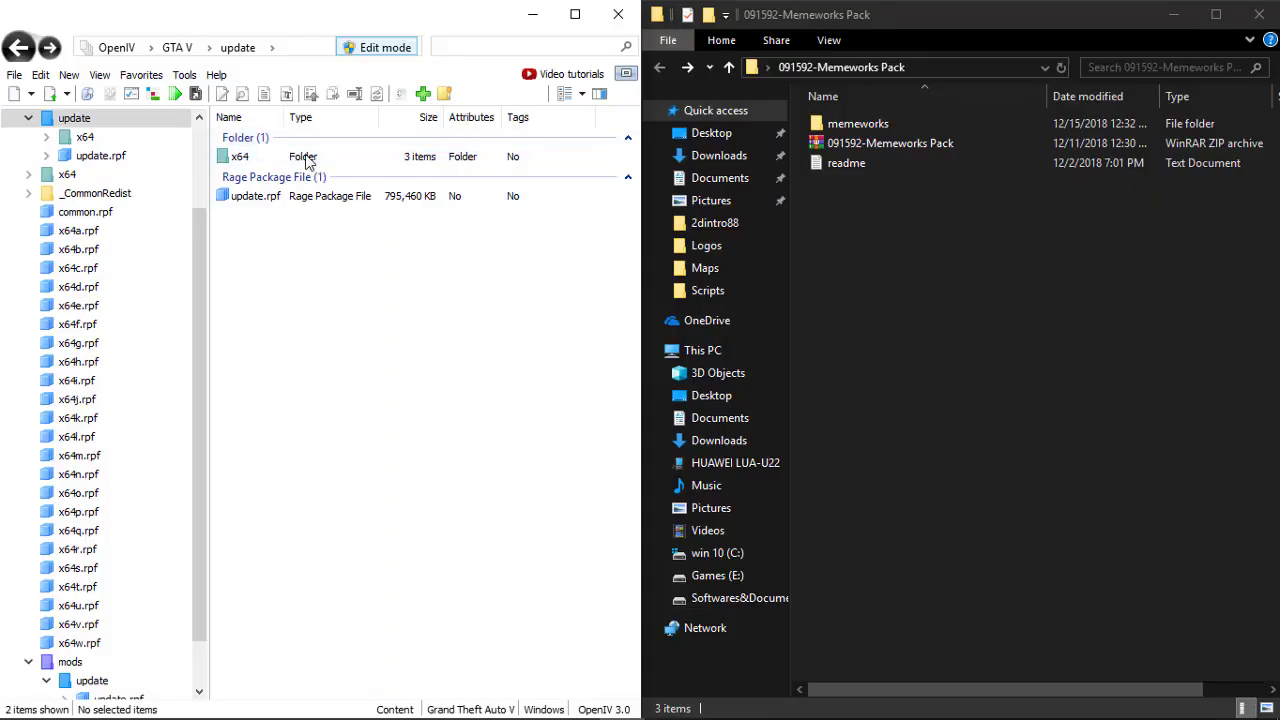
double_click(306, 160)
double_click(306, 160)
key("alt+Left")
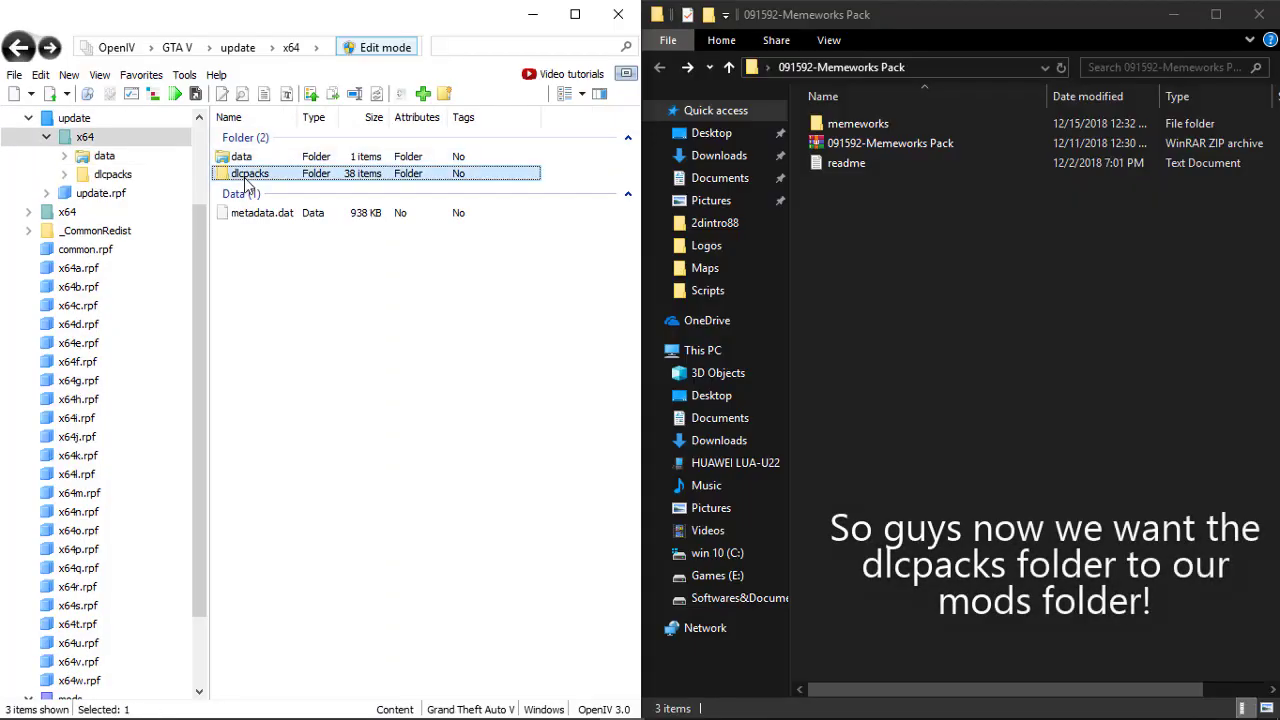
double_click(285, 173)
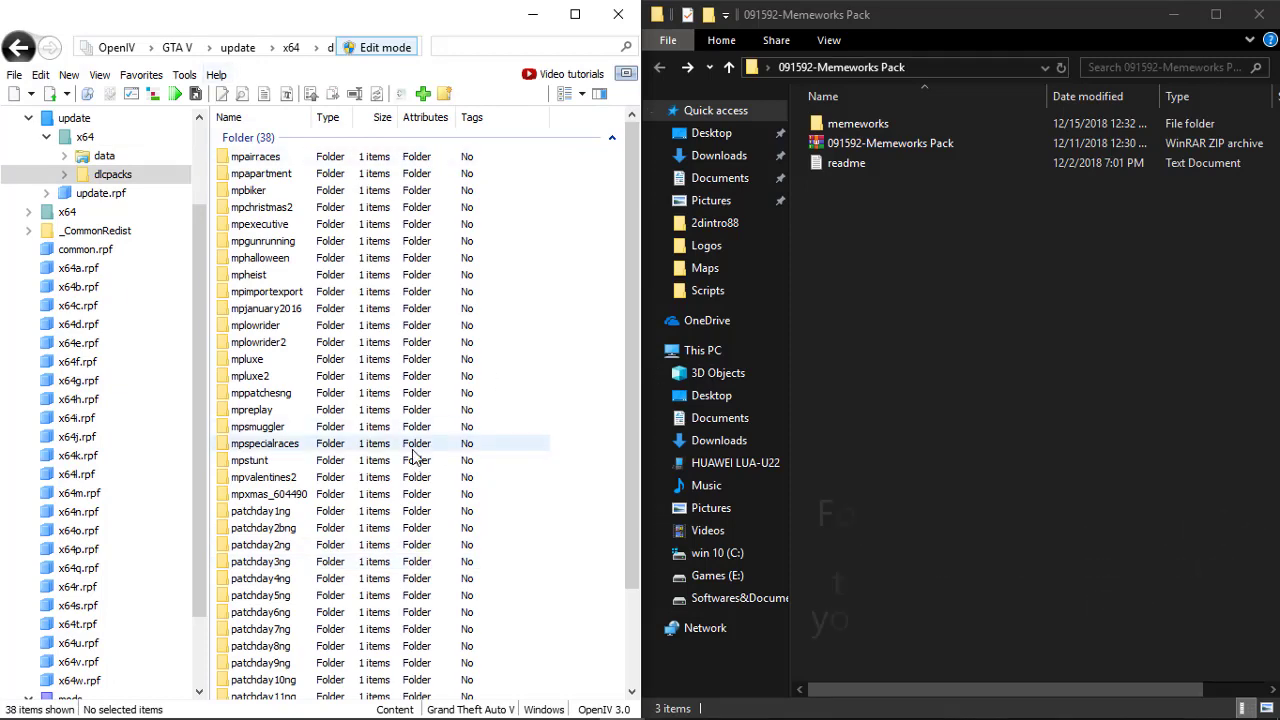
double_click(425, 511)
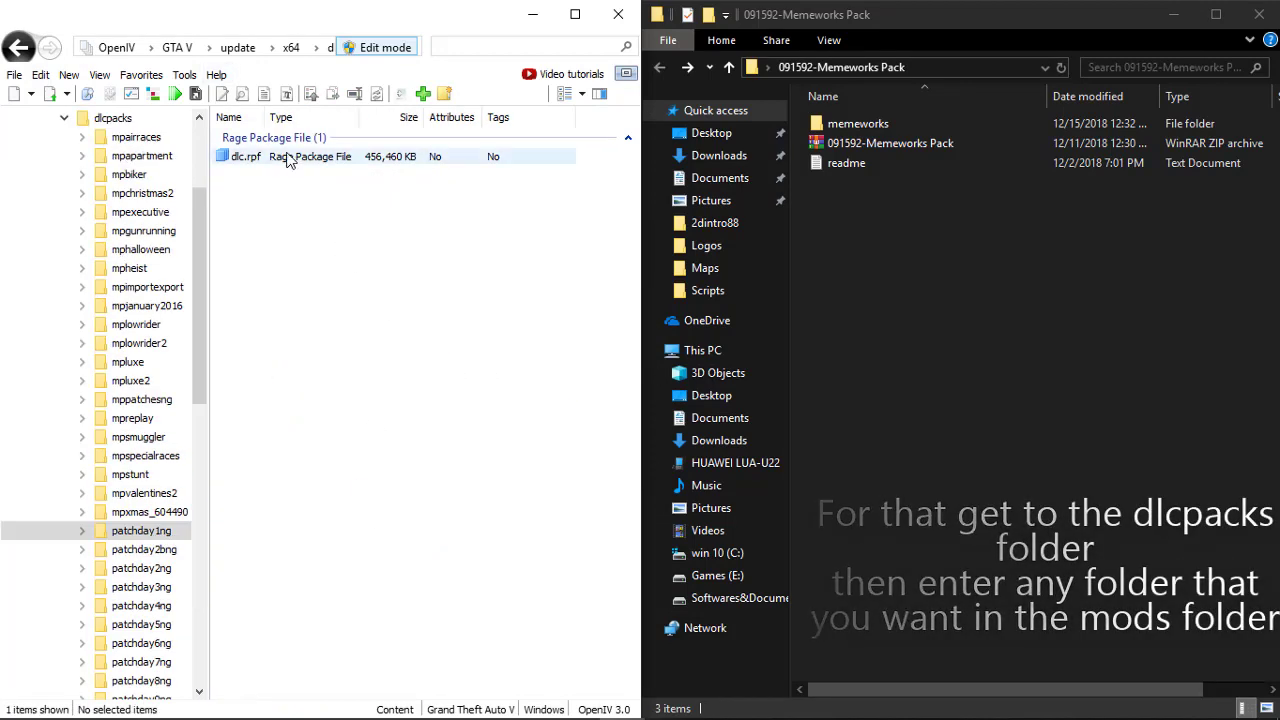
double_click(287, 158)
left_click(296, 175)
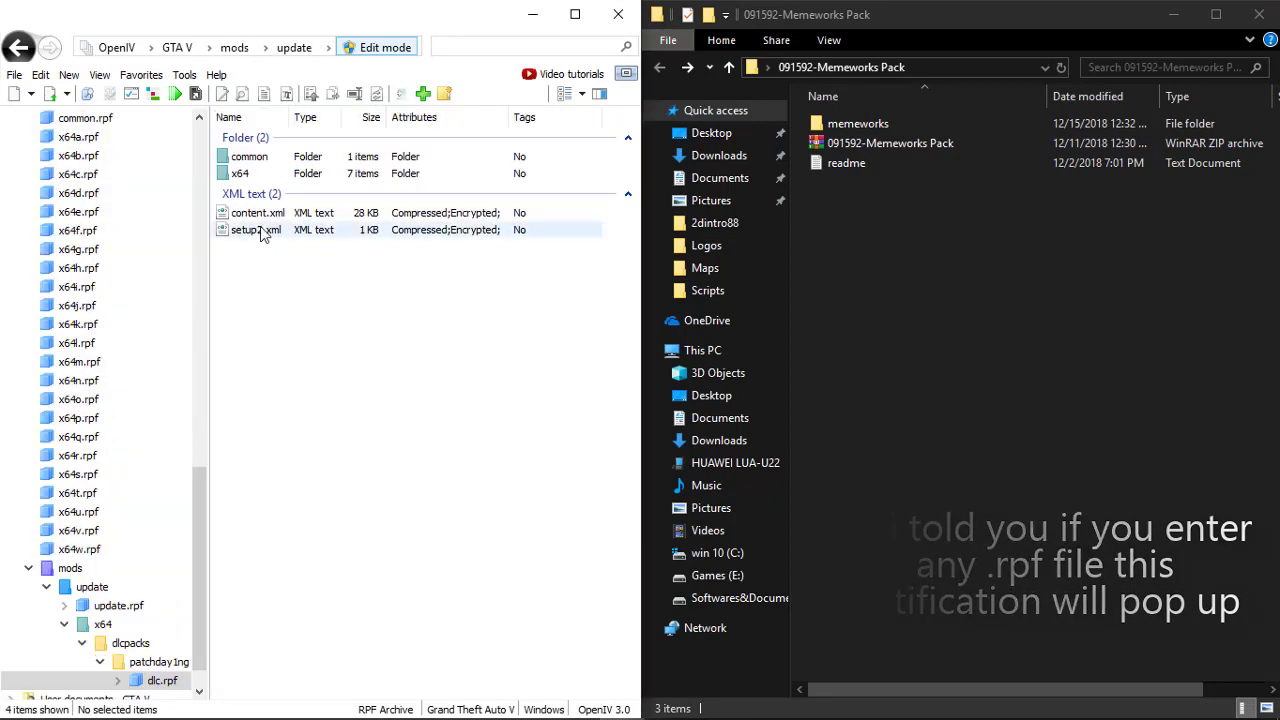
Step: Go to the mods/update/x64/dlcpacks folder of GTA V
left_click(178, 47)
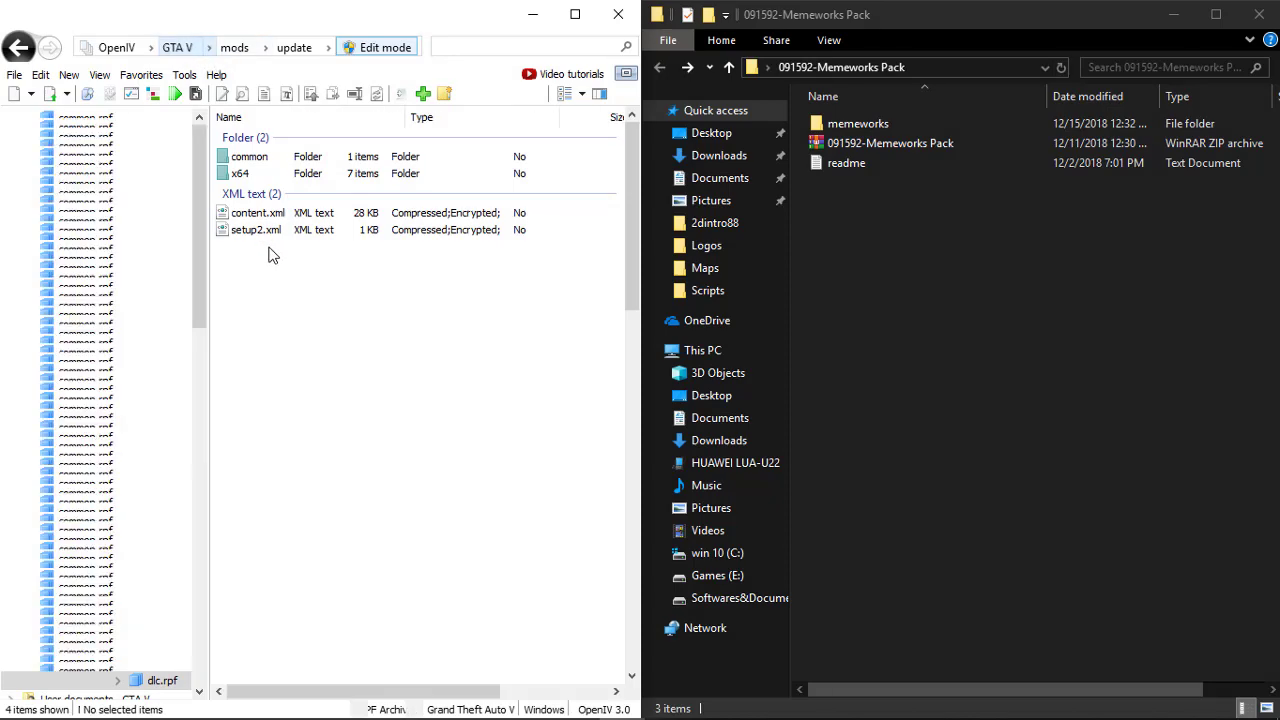
right_click(951, 126)
left_click(875, 128)
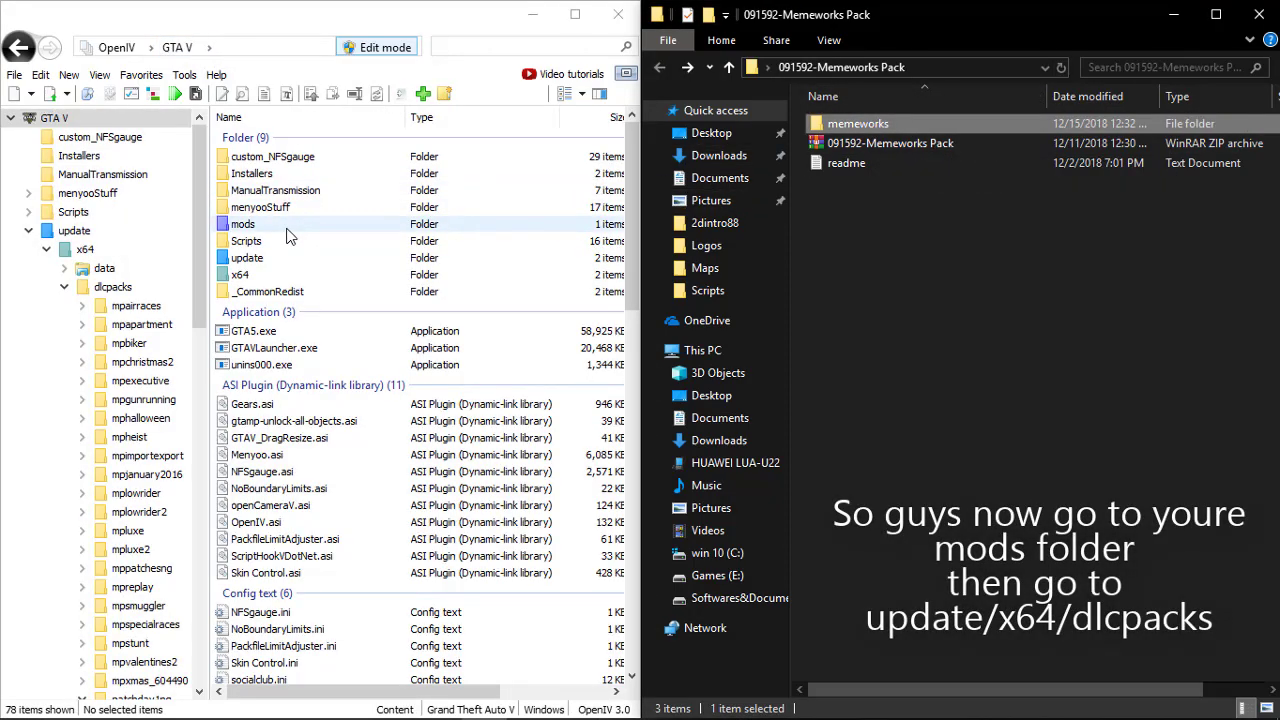
double_click(368, 228)
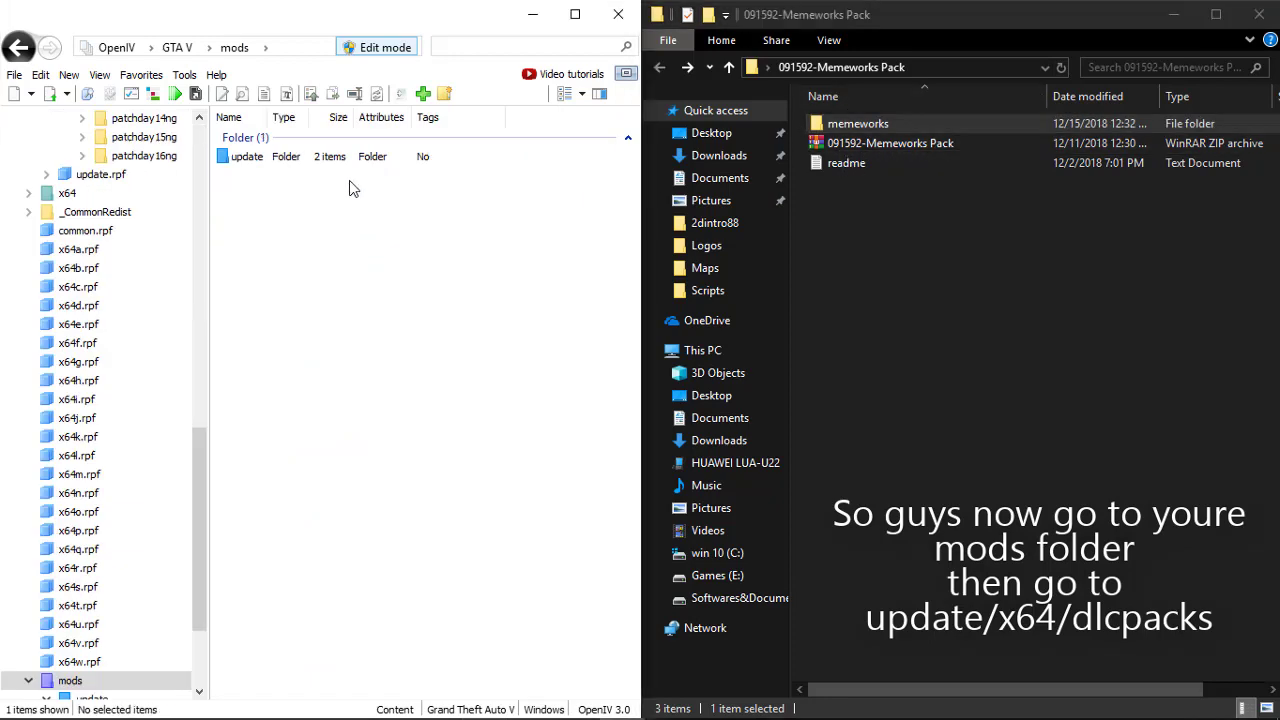
double_click(338, 162)
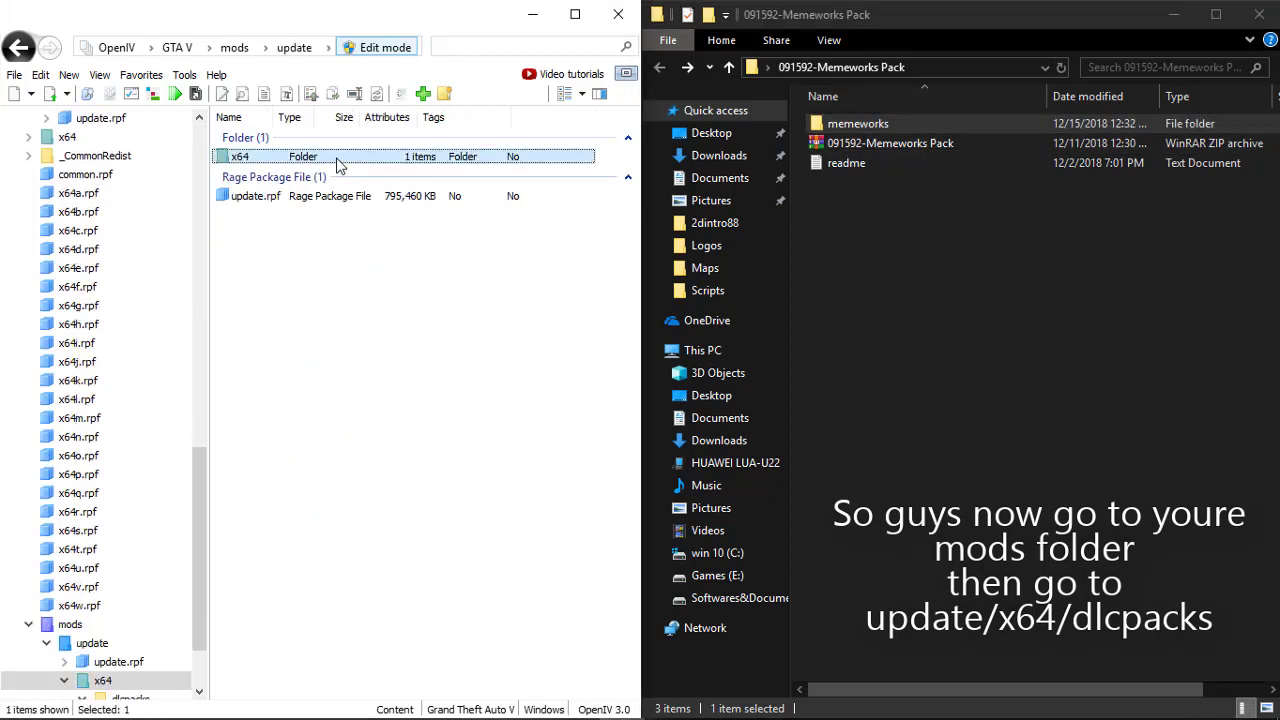
double_click(338, 162)
double_click(338, 162)
double_click(338, 160)
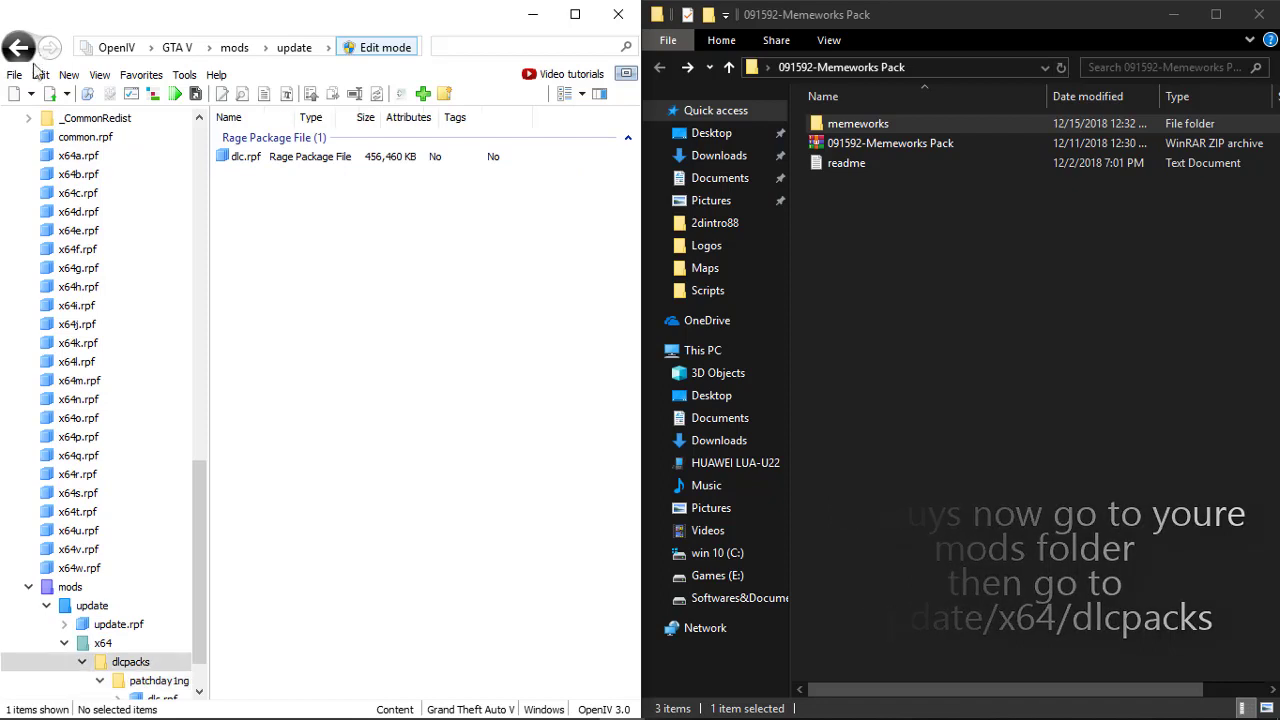
key("BackSpace")
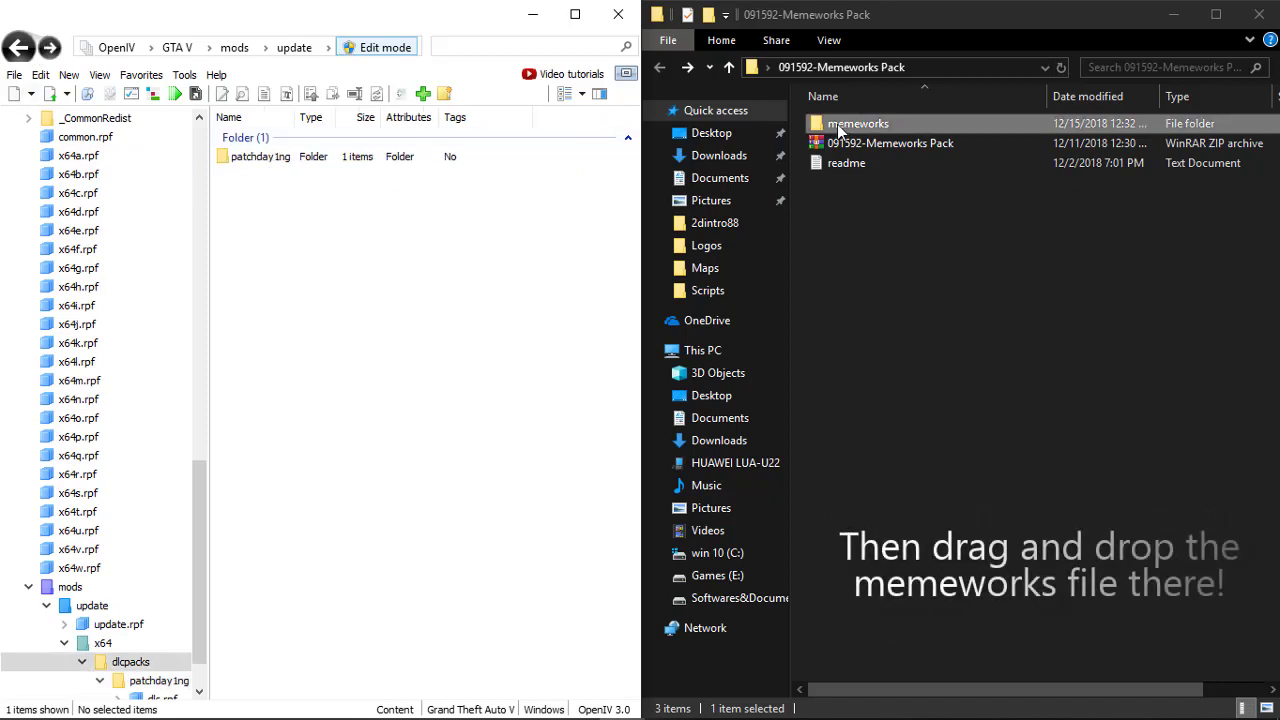
Step: Copy the memeworks folder from the Memeworks Pack into dlcpacks, and reopen dlcpacks to check it
left_click_drag(857, 123, 476, 250)
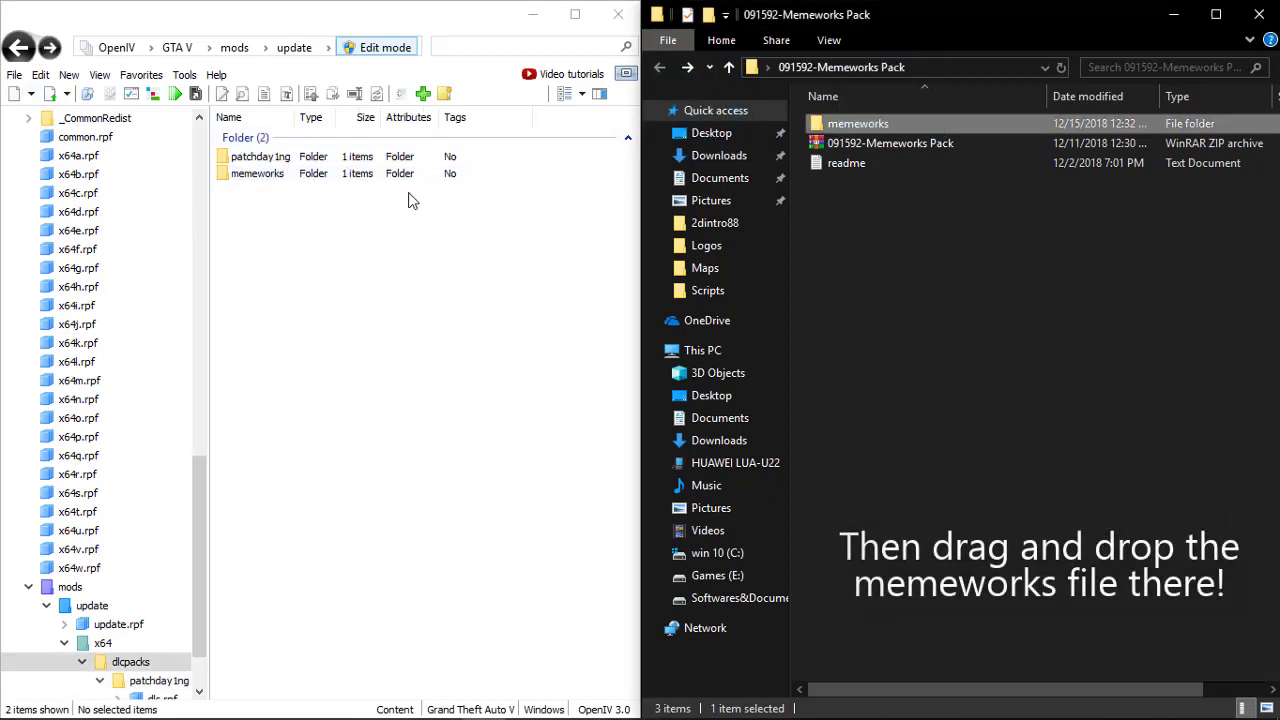
left_click(19, 47)
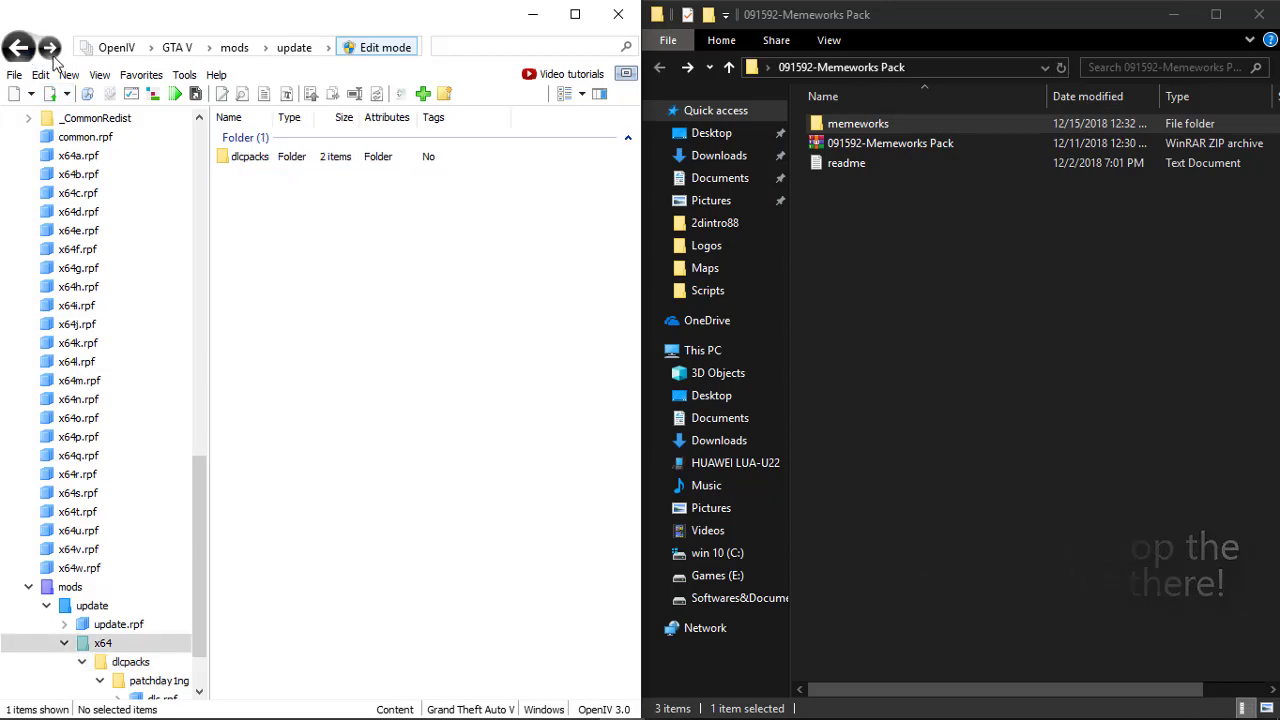
double_click(276, 160)
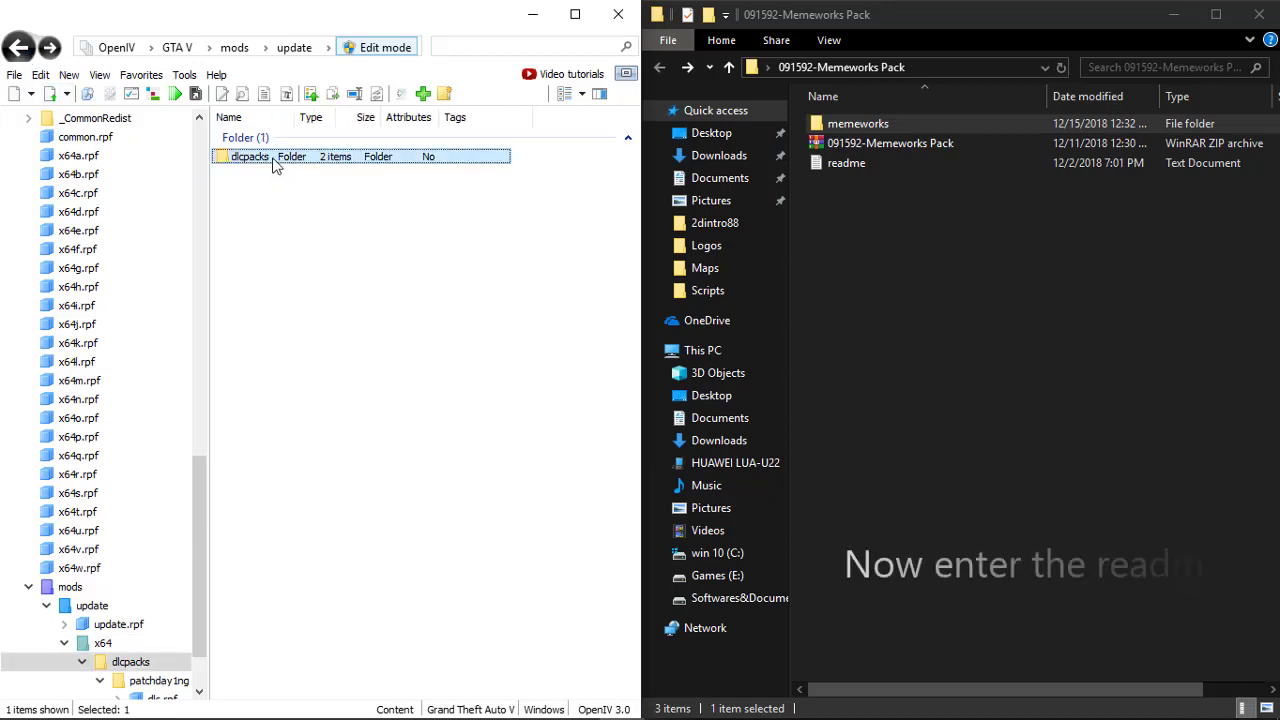
Step: Open the Memeworks Pack readme and copy the line <Item>dlcpacks:\memeworks\</Item>
double_click(833, 170)
left_click_drag(617, 63, 1265, 295)
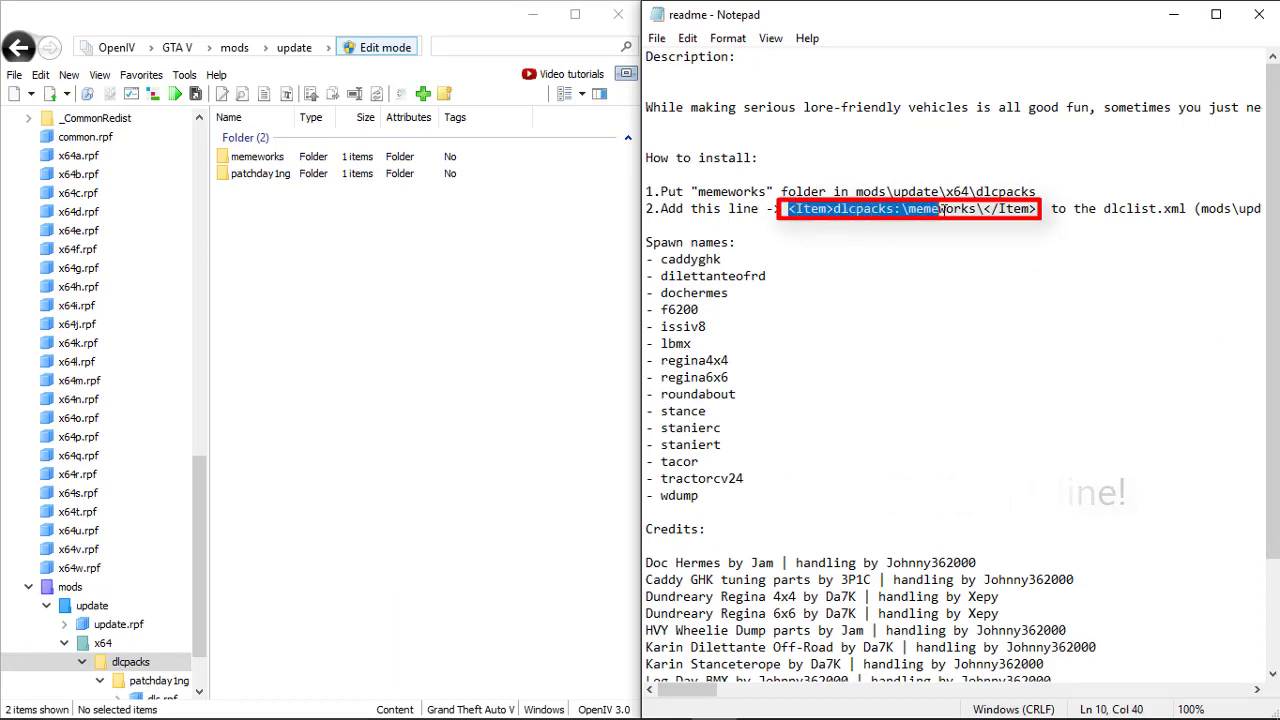
left_click_drag(940, 210, 1037, 210)
key("ctrl+c")
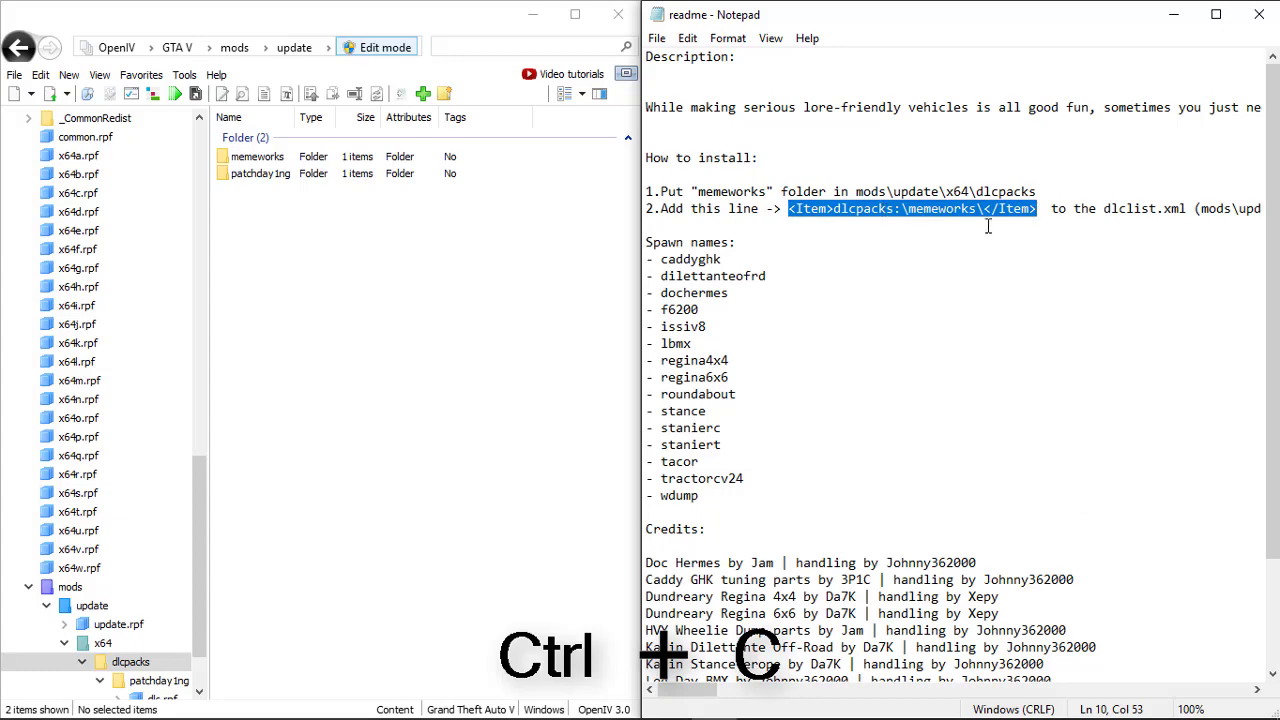
Step: Open dlclist.xml in mods/update/update.rpf/common/data for editing
left_click(333, 238)
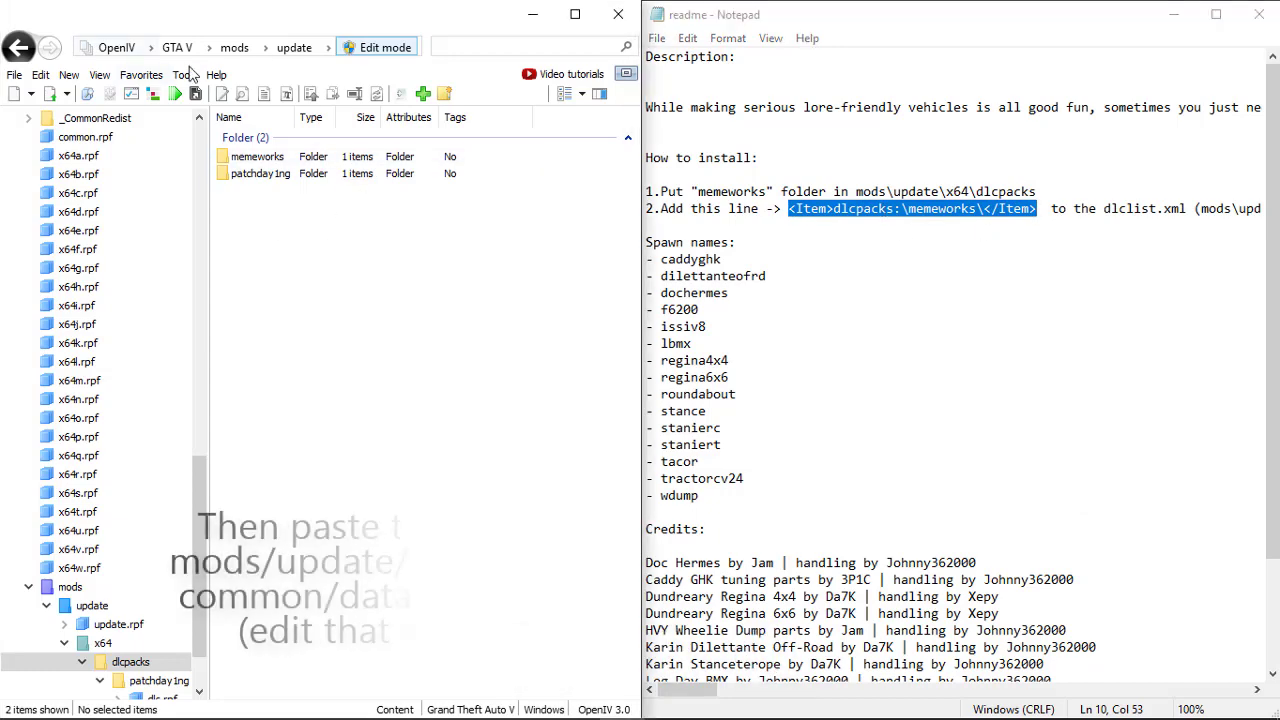
left_click_drag(199, 557, 198, 95)
double_click(240, 251)
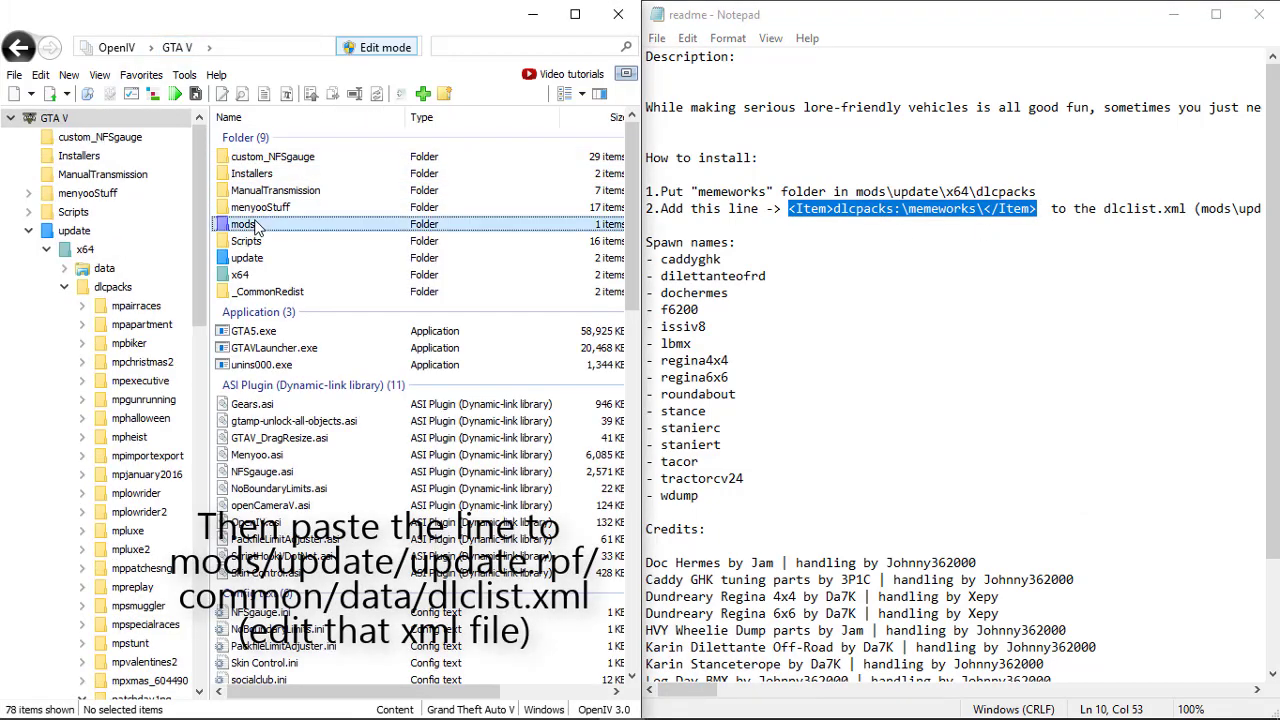
double_click(245, 157)
double_click(256, 196)
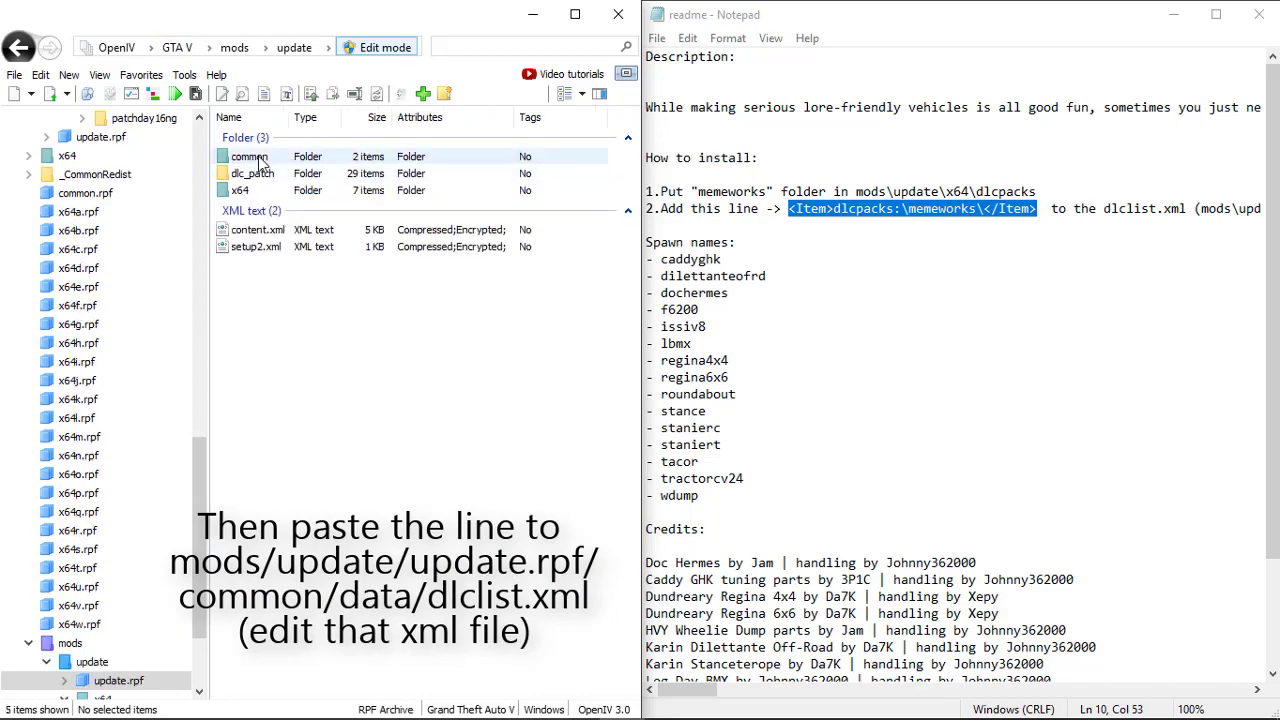
double_click(243, 157)
double_click(243, 157)
scroll(302, 311, "down", 4)
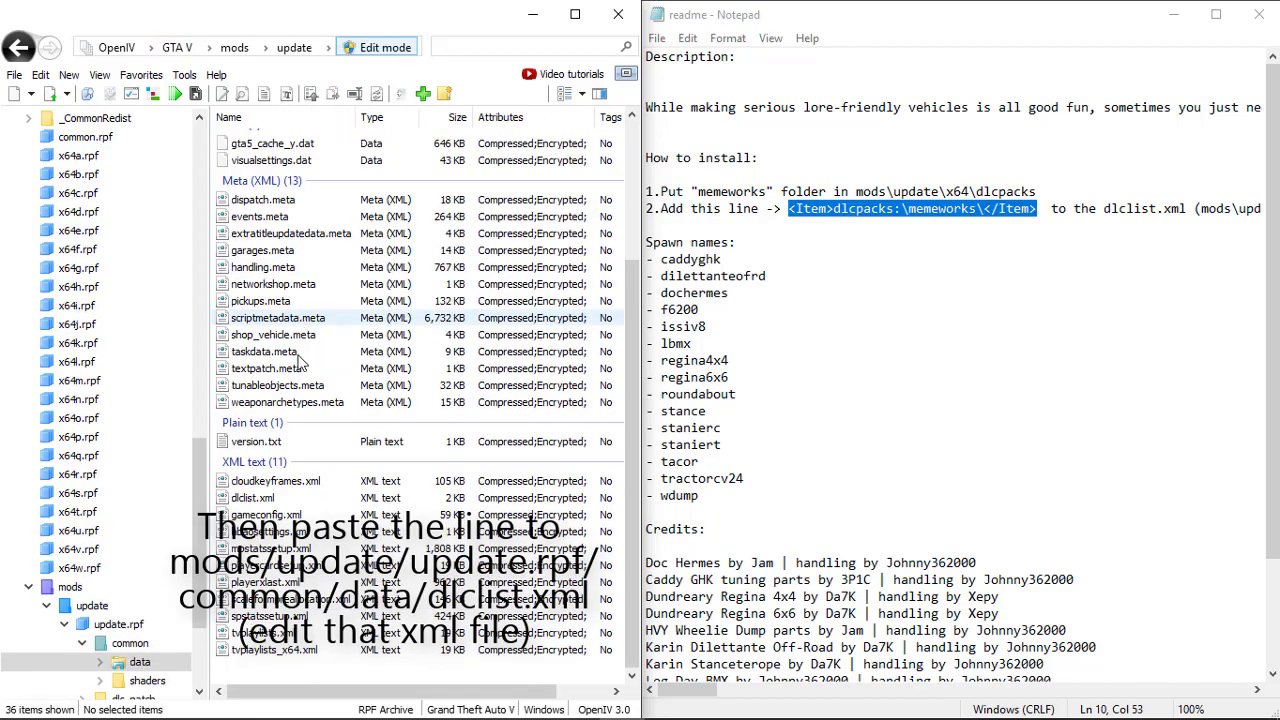
right_click(262, 497)
left_click(300, 231)
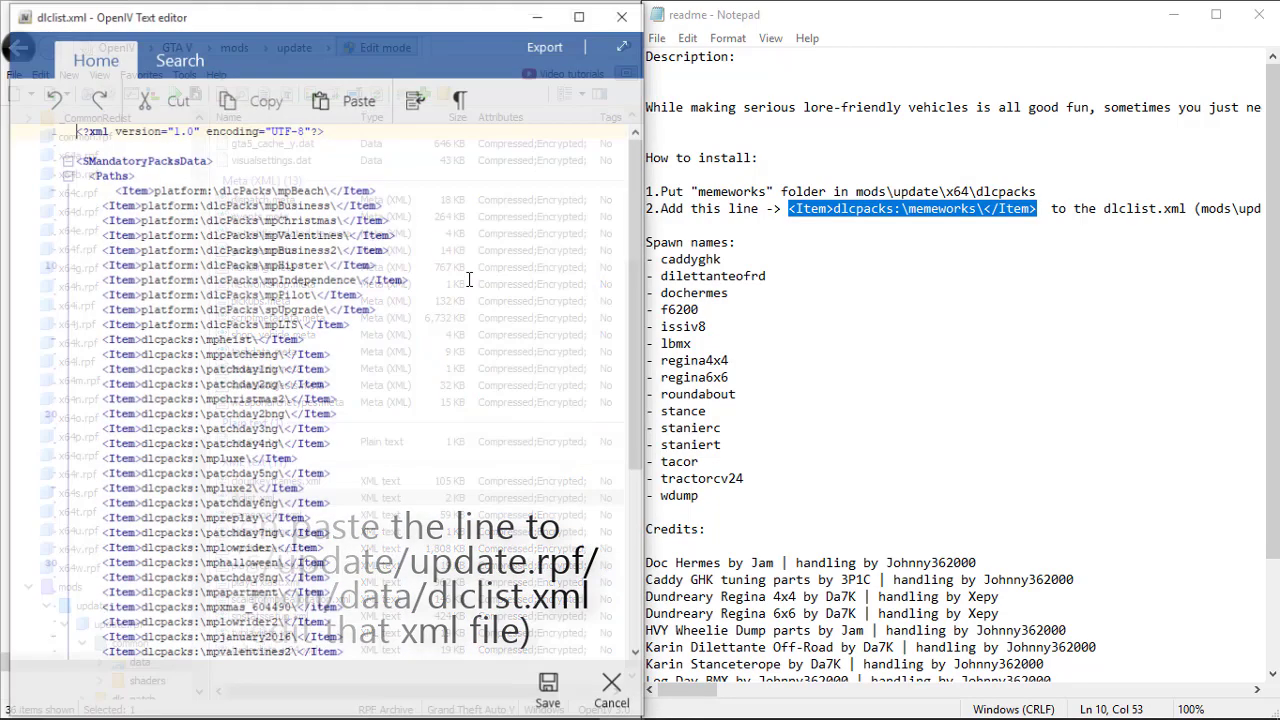
Step: Paste <Item>dlcpacks:\memeworks\</Item> on a new line after the last item in dlclist.xml and save the file
scroll(469, 279, "down", 7)
key("Return")
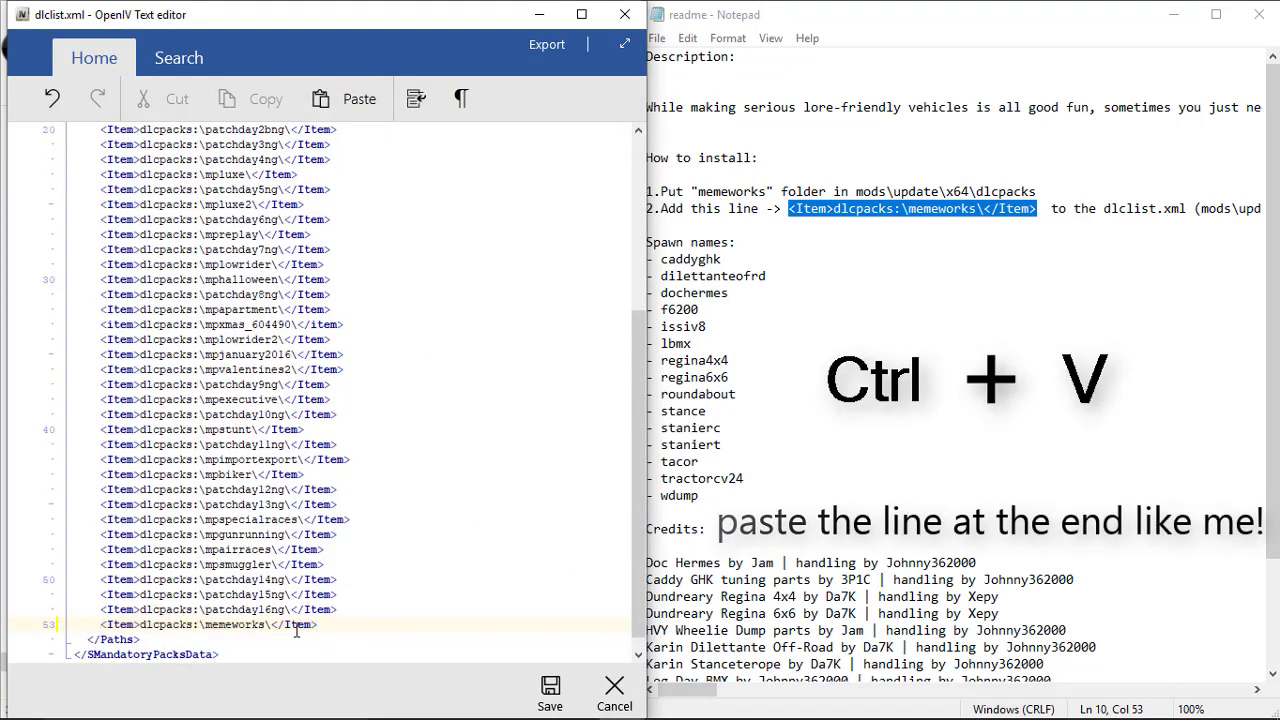
left_click(550, 690)
Step: Review the vehicle spawn names in the Memeworks readme and close it
left_click(942, 340)
scroll(945, 313, "down", 3)
scroll(945, 313, "up", 3)
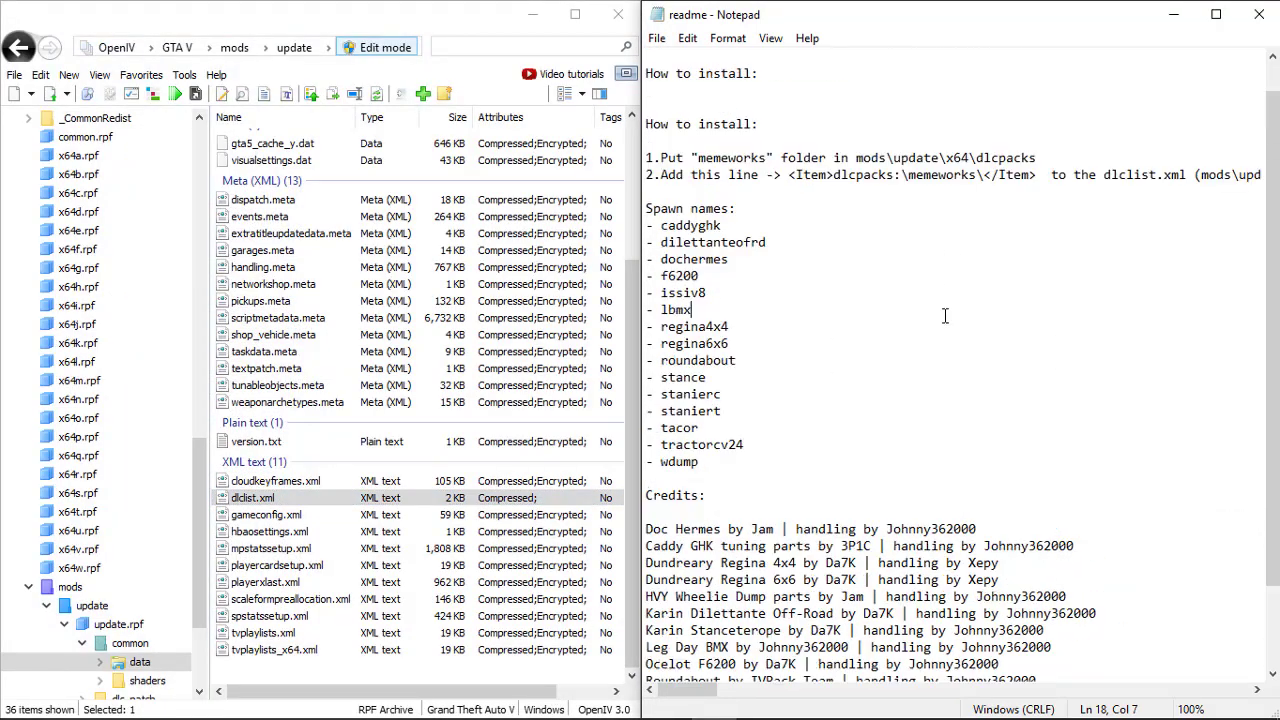
key("shift+Left")
key("shift+Down")
key("shift+Down")
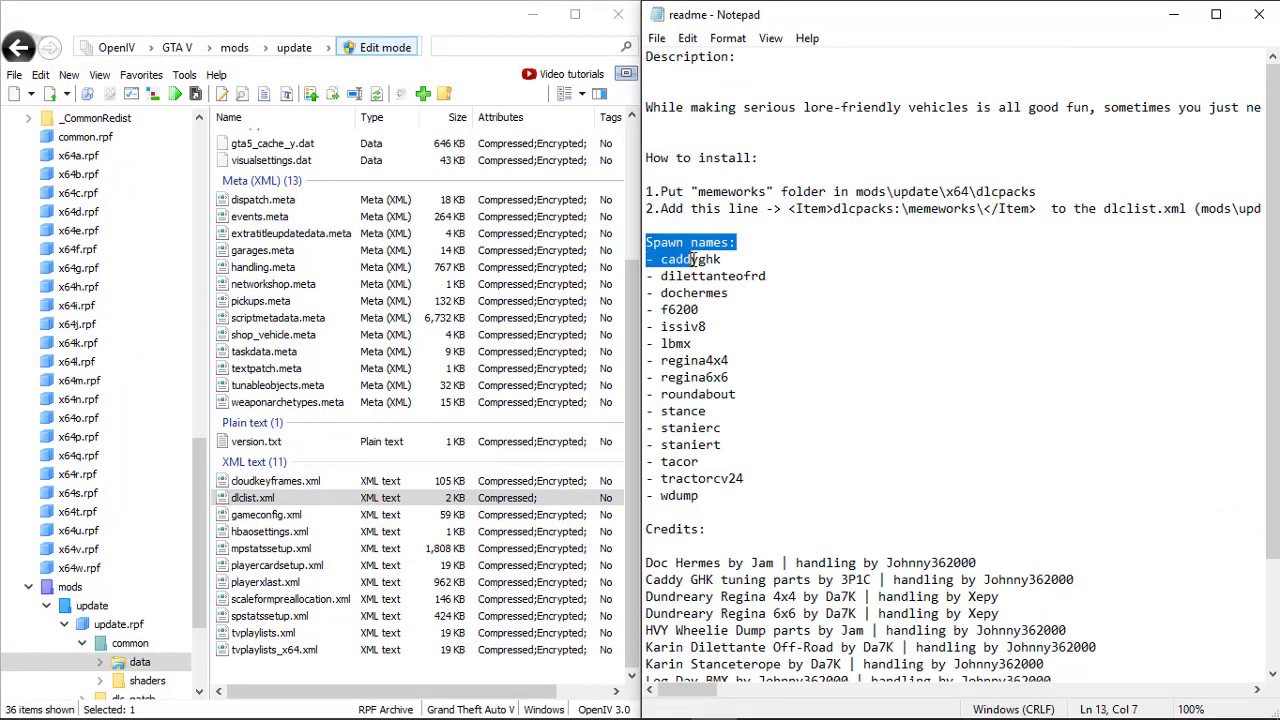
left_click(1255, 27)
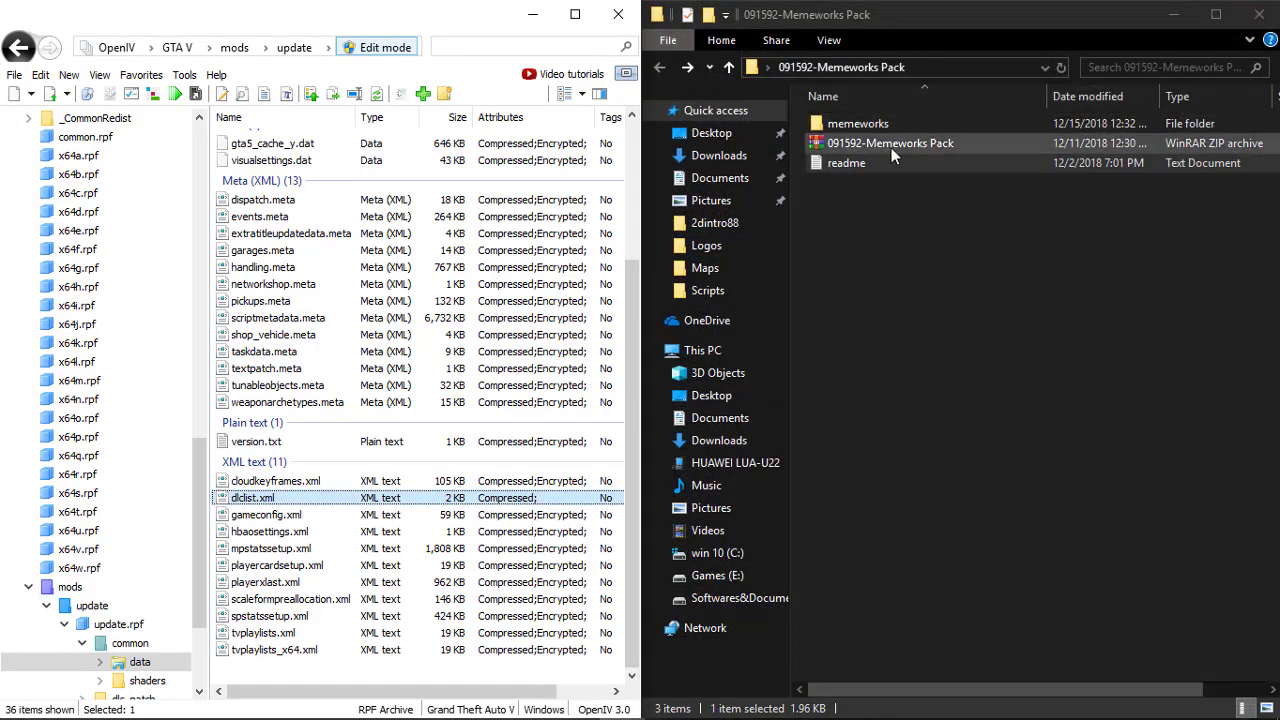
Step: Close the Memeworks Pack folder, open the 67b1d9-Flywheels Pack folder from the desktop, and place it beside OpenIV
left_click(1250, 10)
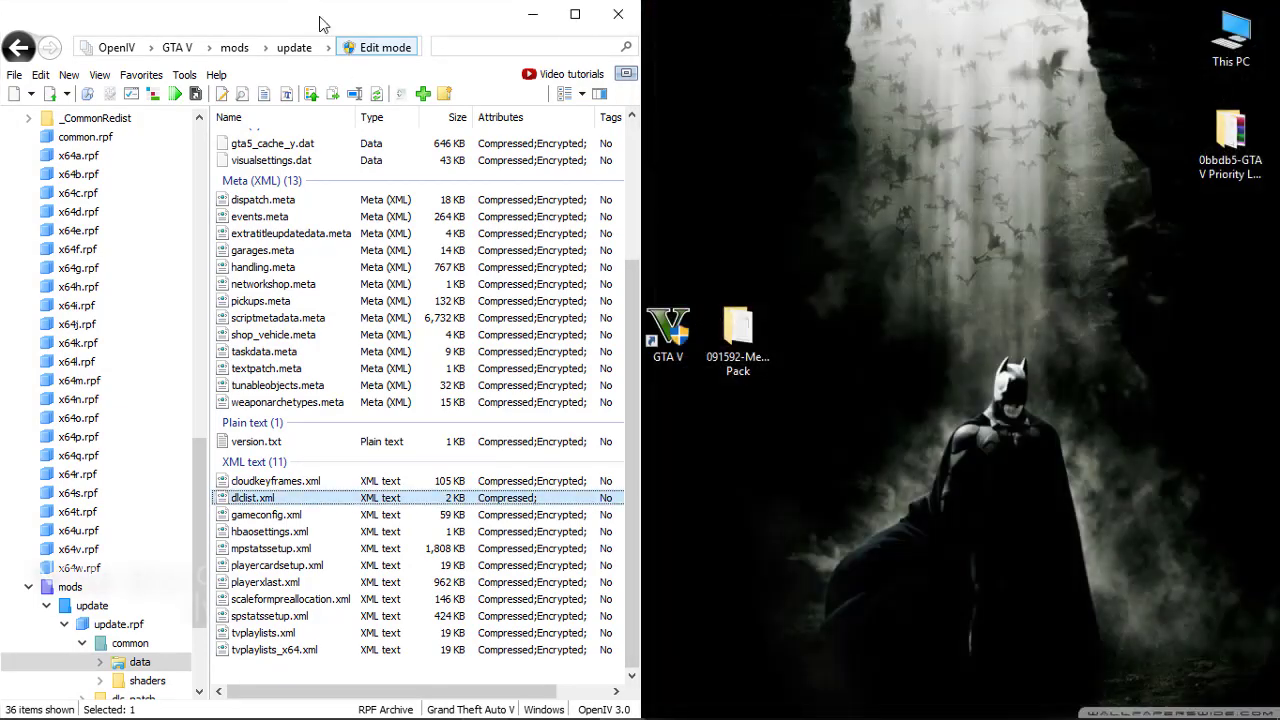
key("super+Right")
double_click(588, 345)
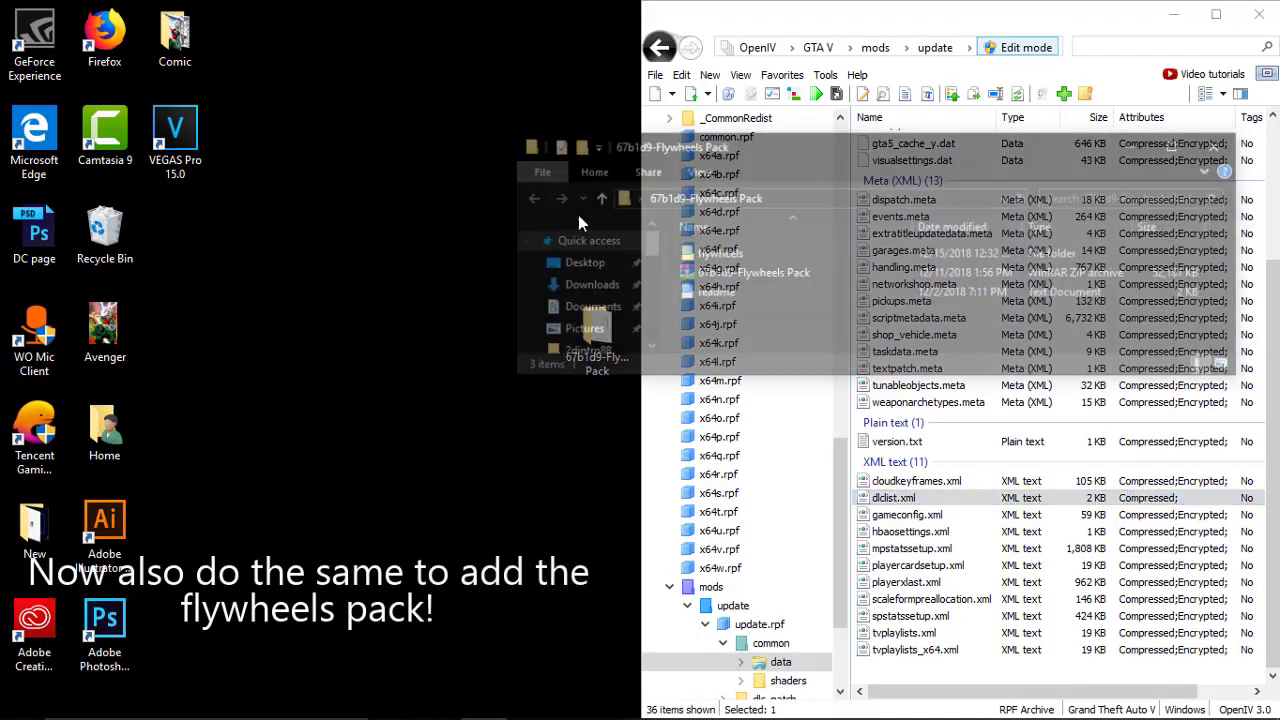
key("super+Left")
left_click(212, 140)
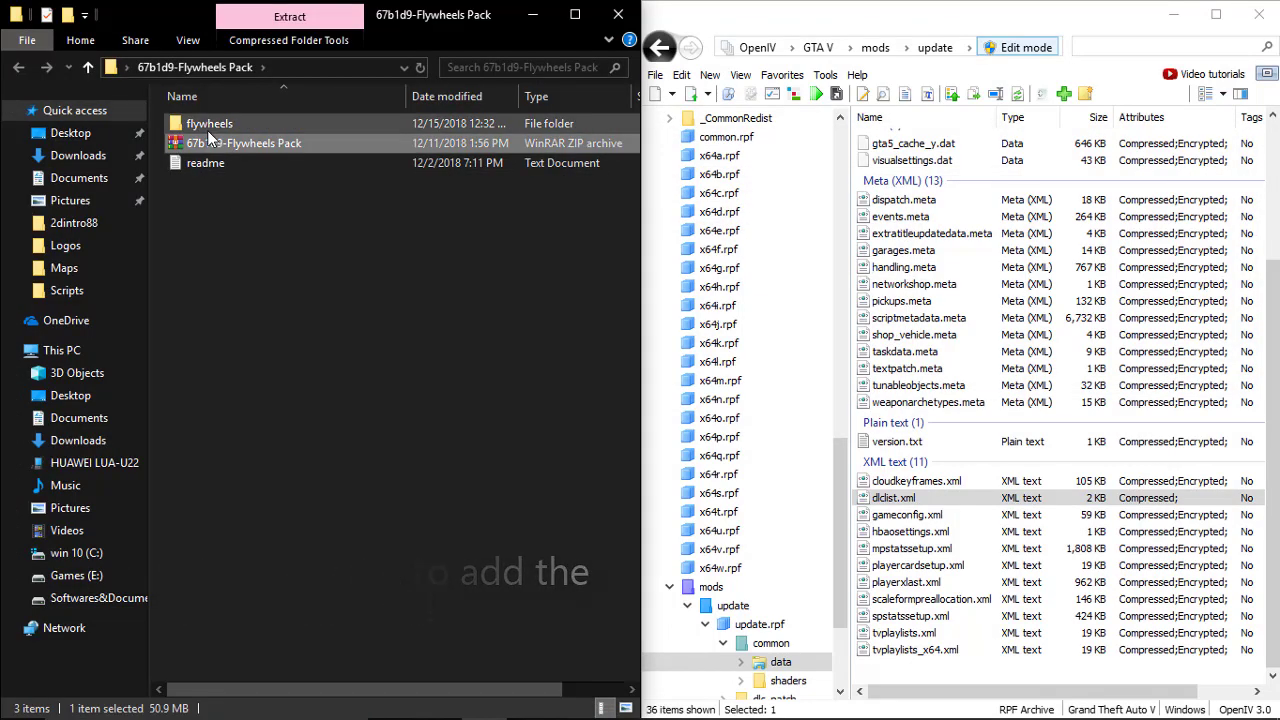
double_click(207, 128)
key("alt+Left")
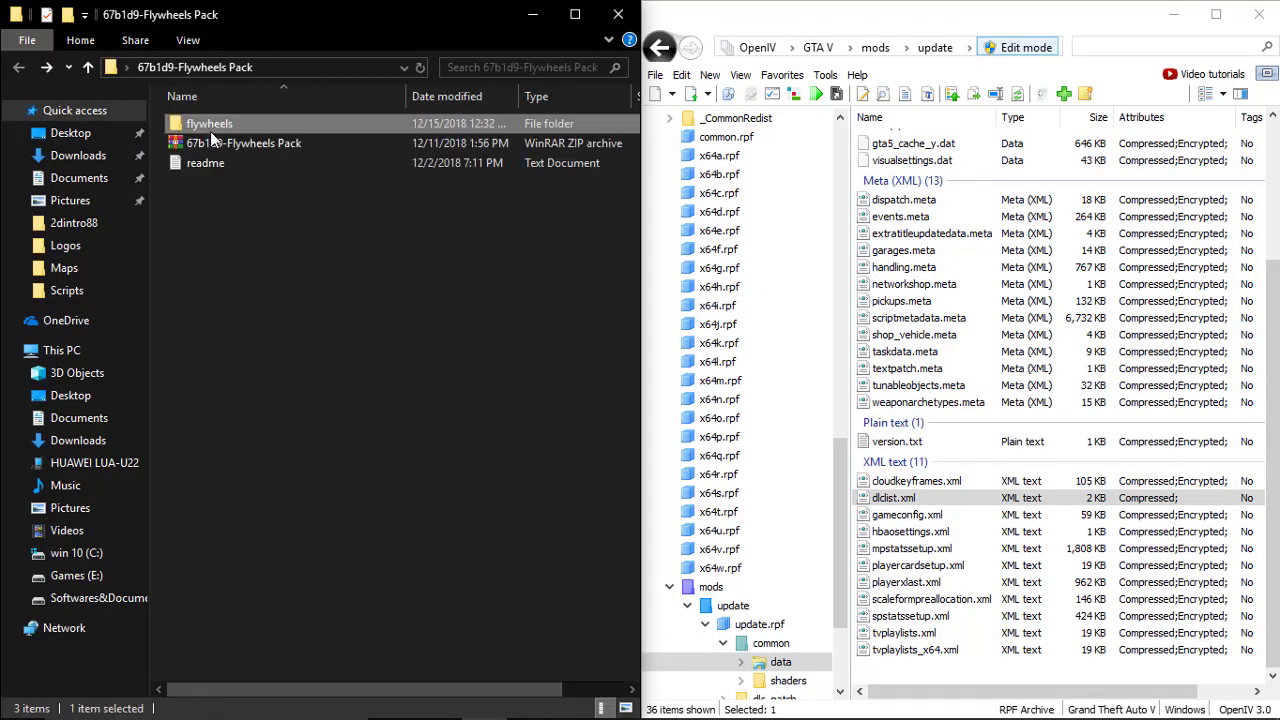
Step: Copy the flywheels folder from the Flywheels Pack into mods/update/x64/dlcpacks
left_click(875, 47)
double_click(900, 157)
double_click(900, 157)
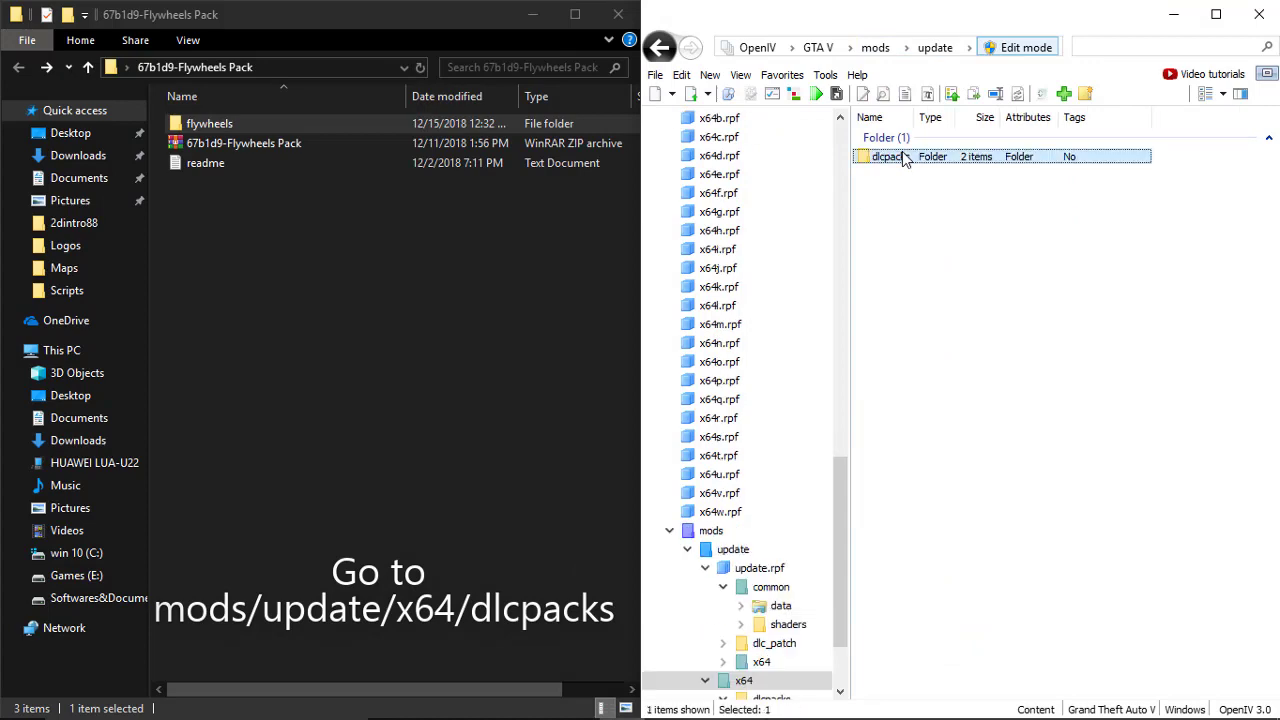
double_click(900, 157)
left_click(290, 123)
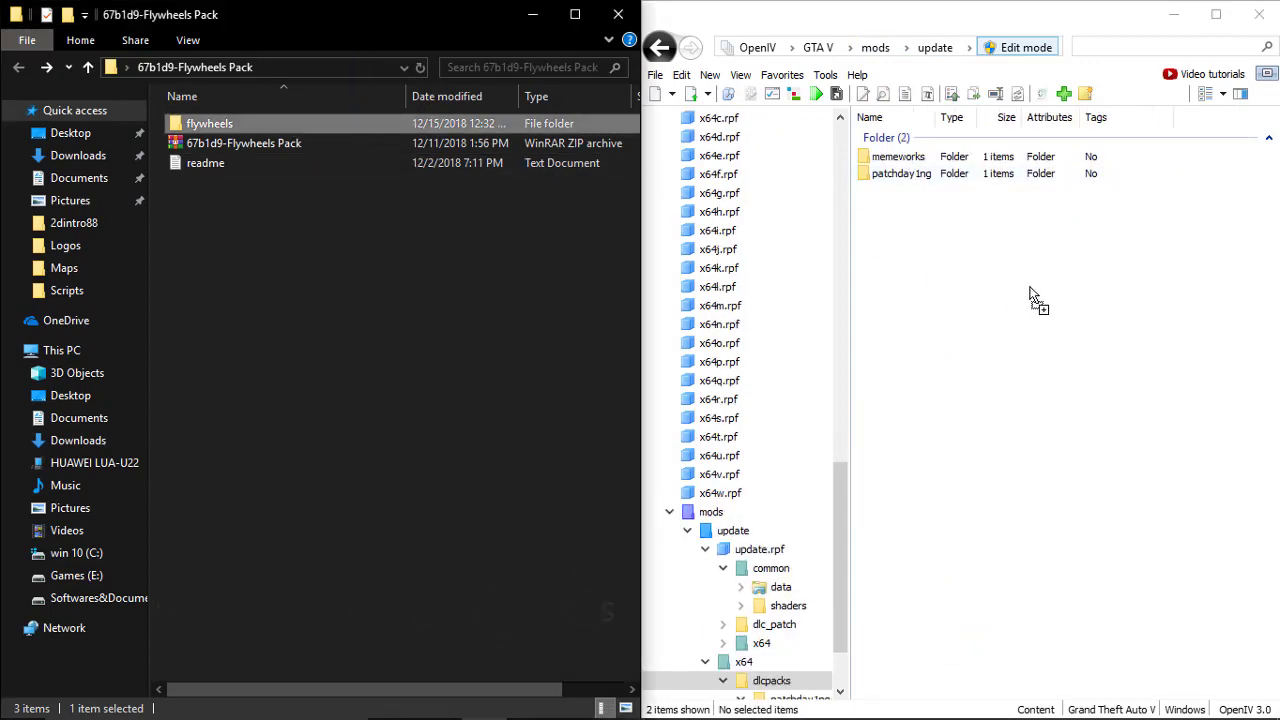
left_click_drag(1035, 298, 1006, 286)
Step: Go to mods/update/update.rpf/common/data and find dlclist.xml
left_click(826, 48)
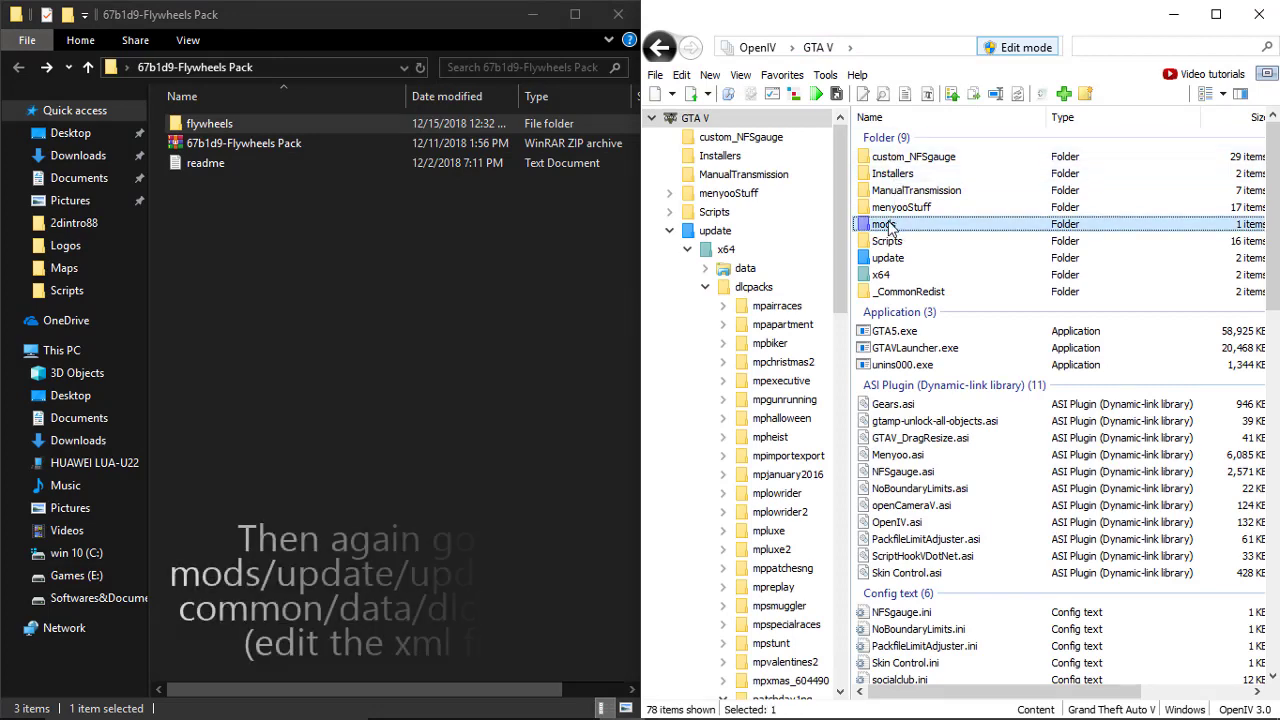
double_click(884, 224)
double_click(888, 157)
double_click(888, 156)
key("BackSpace")
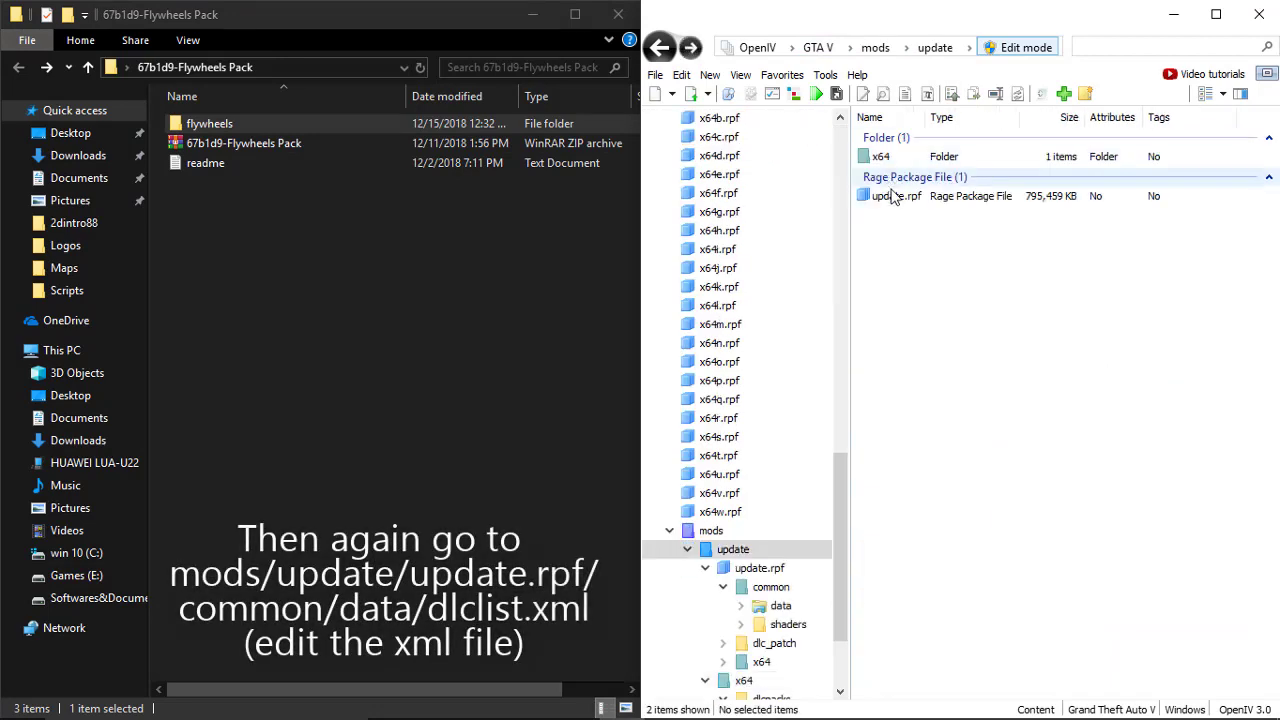
double_click(888, 194)
double_click(888, 157)
double_click(888, 157)
scroll(893, 173, "down", 4)
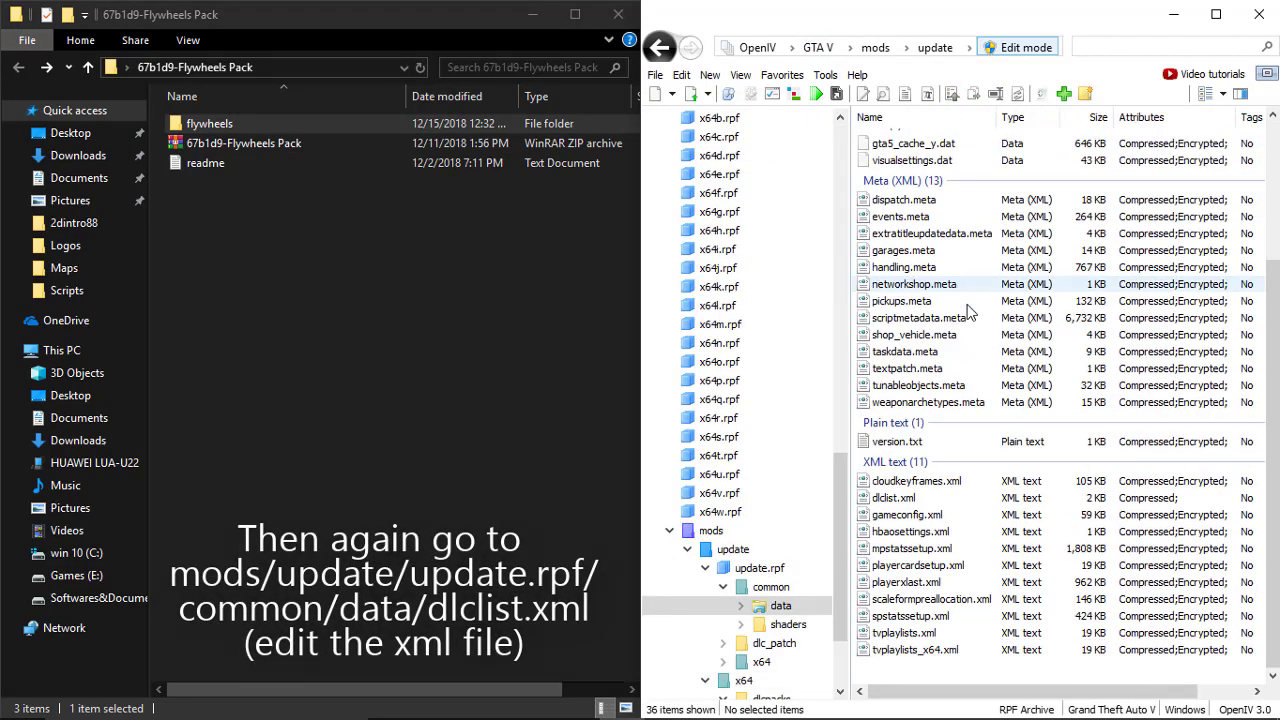
Step: Open the Flywheels Pack readme beside OpenIV at its dlclist installation line
left_click(231, 161)
key("Return")
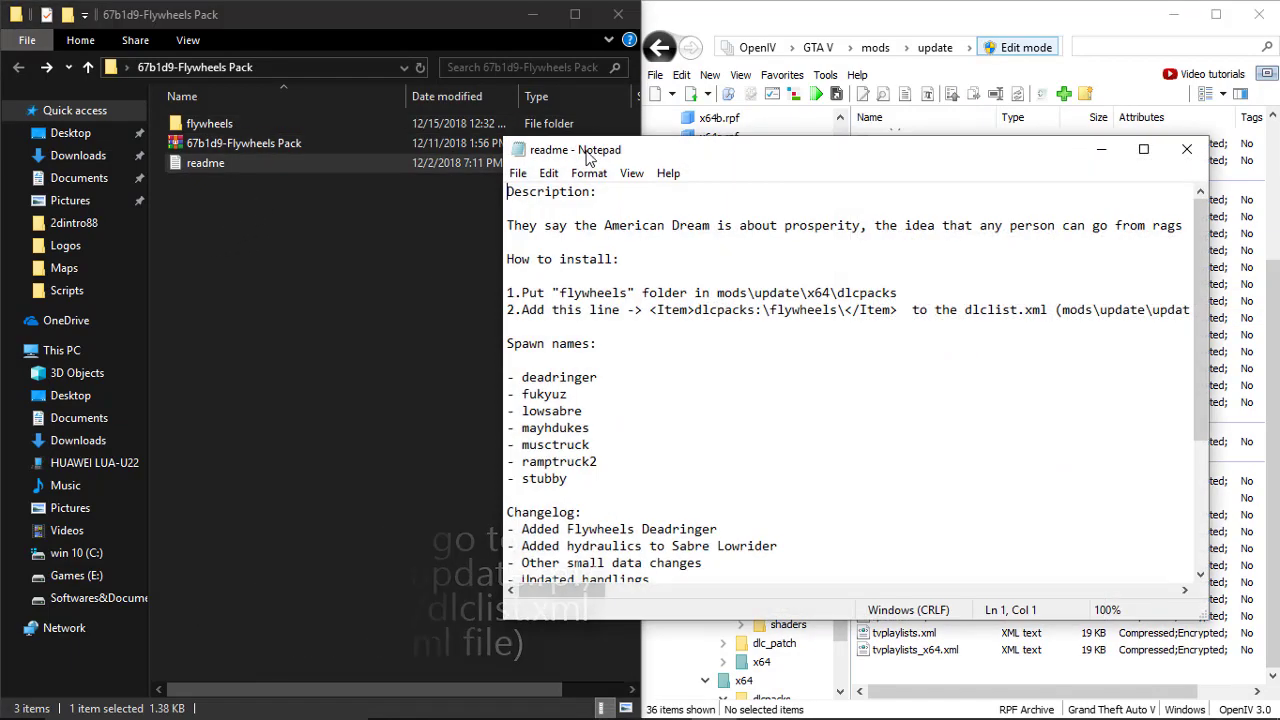
key("super+Left")
left_click_drag(148, 175, 395, 175)
Step: Open dlclist.xml for editing and add an empty line below the memeworks item
right_click(947, 500)
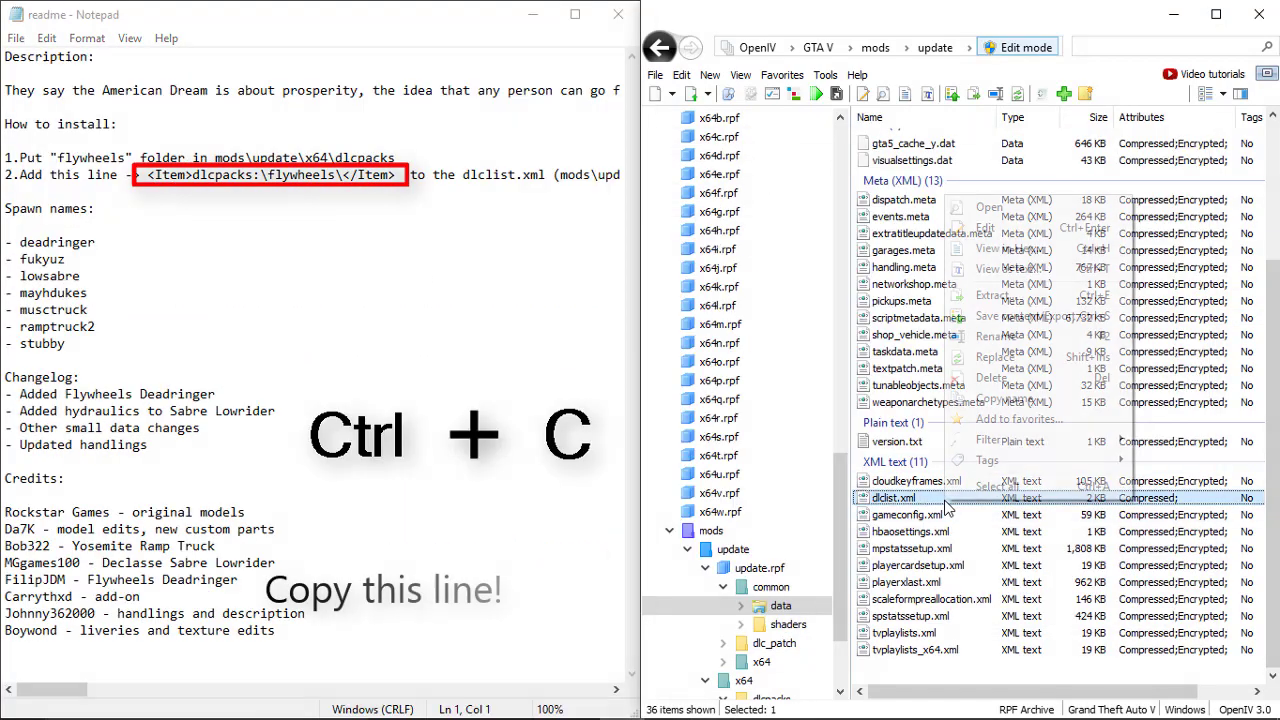
left_click(985, 228)
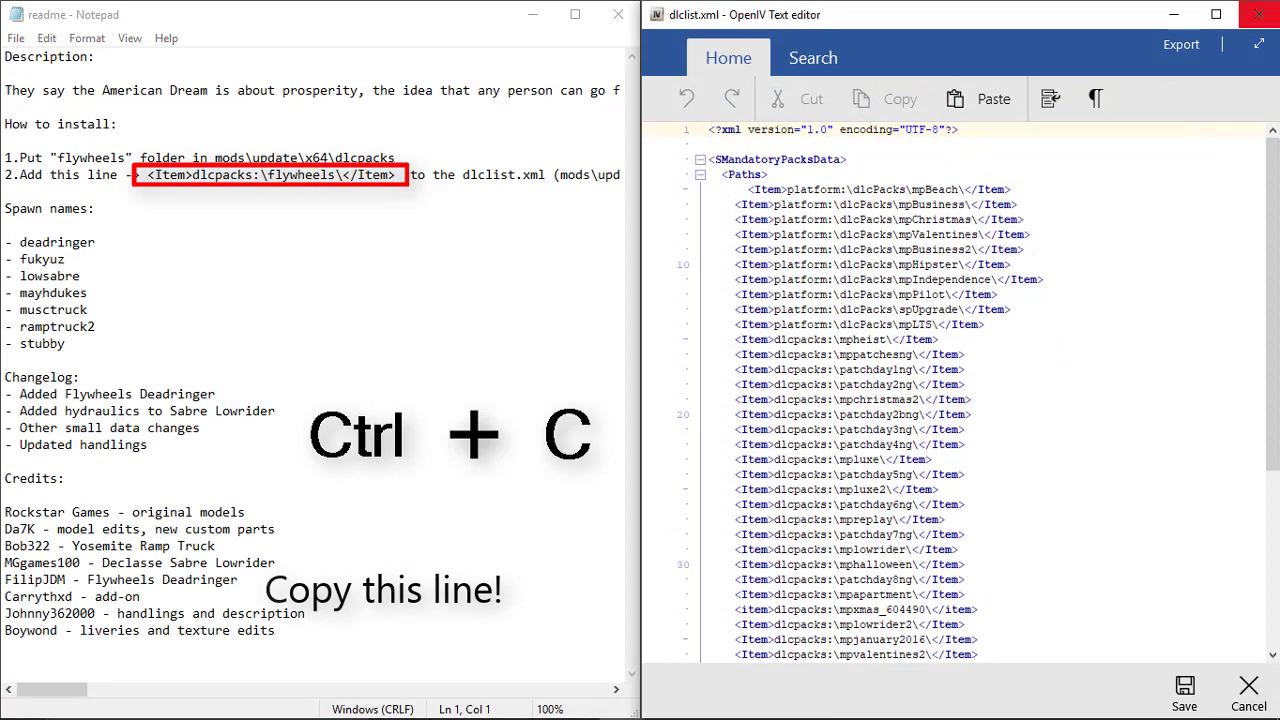
scroll(977, 450, "down", 7)
left_click(977, 612)
key("Return")
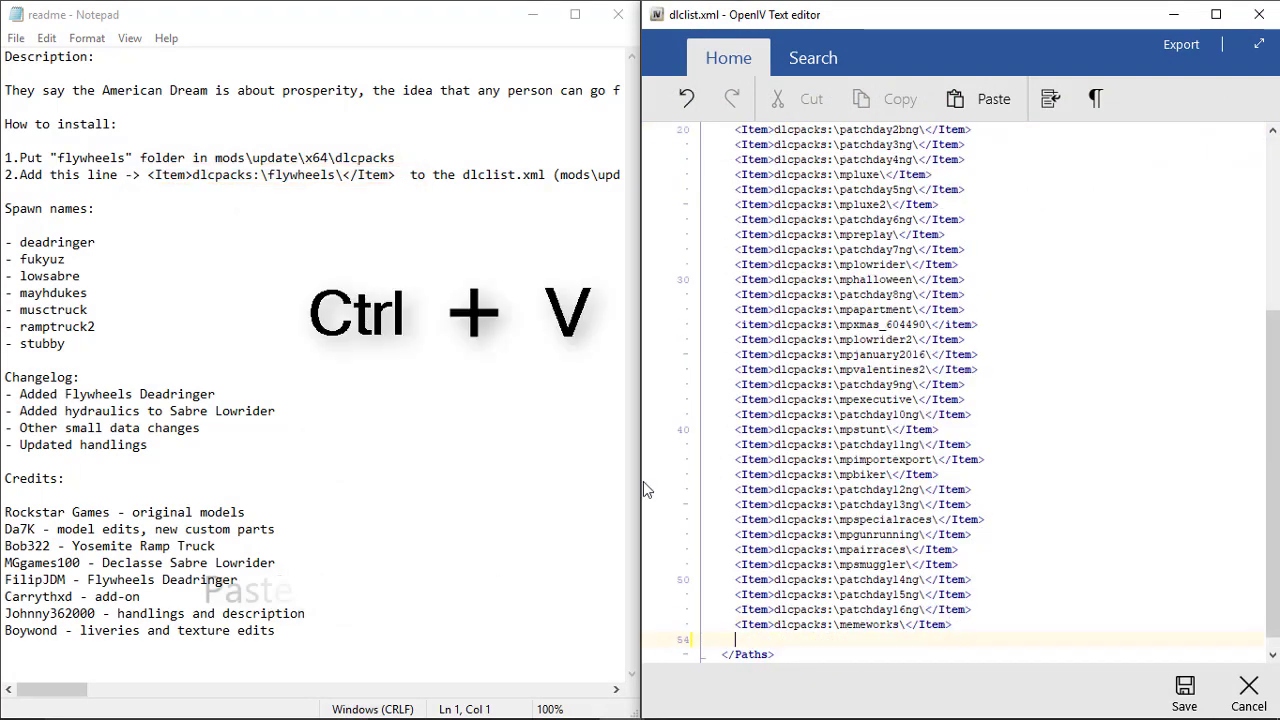
Step: Copy the line <Item>dlcpacks:\flywheels\</Item> from the readme into the empty line of dlclist.xml and save the file
left_click_drag(147, 176, 219, 192)
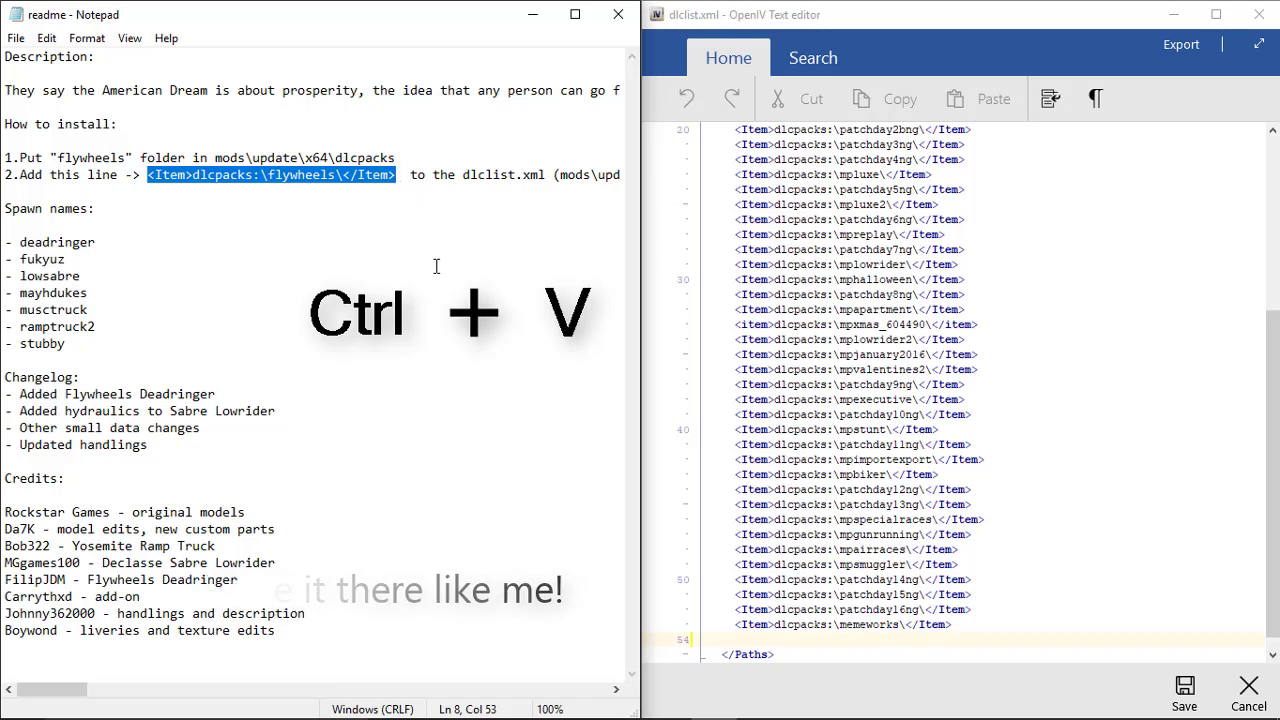
left_click(745, 641)
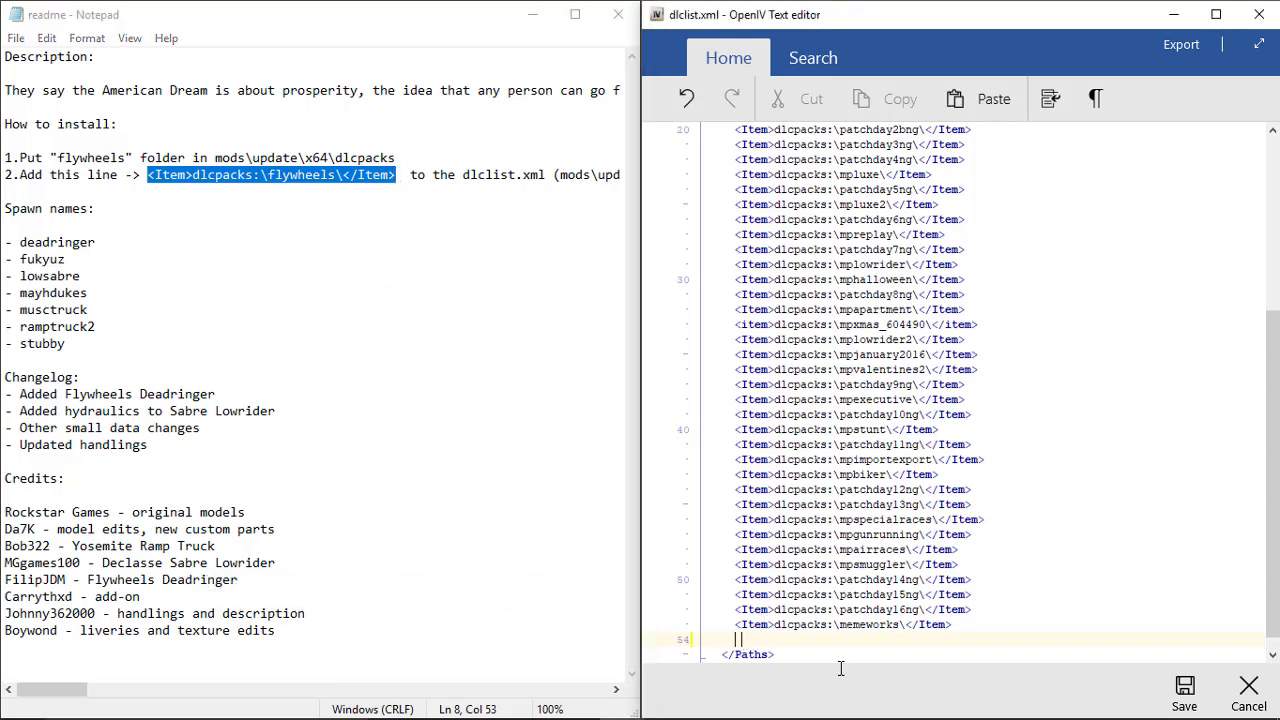
left_click(1183, 690)
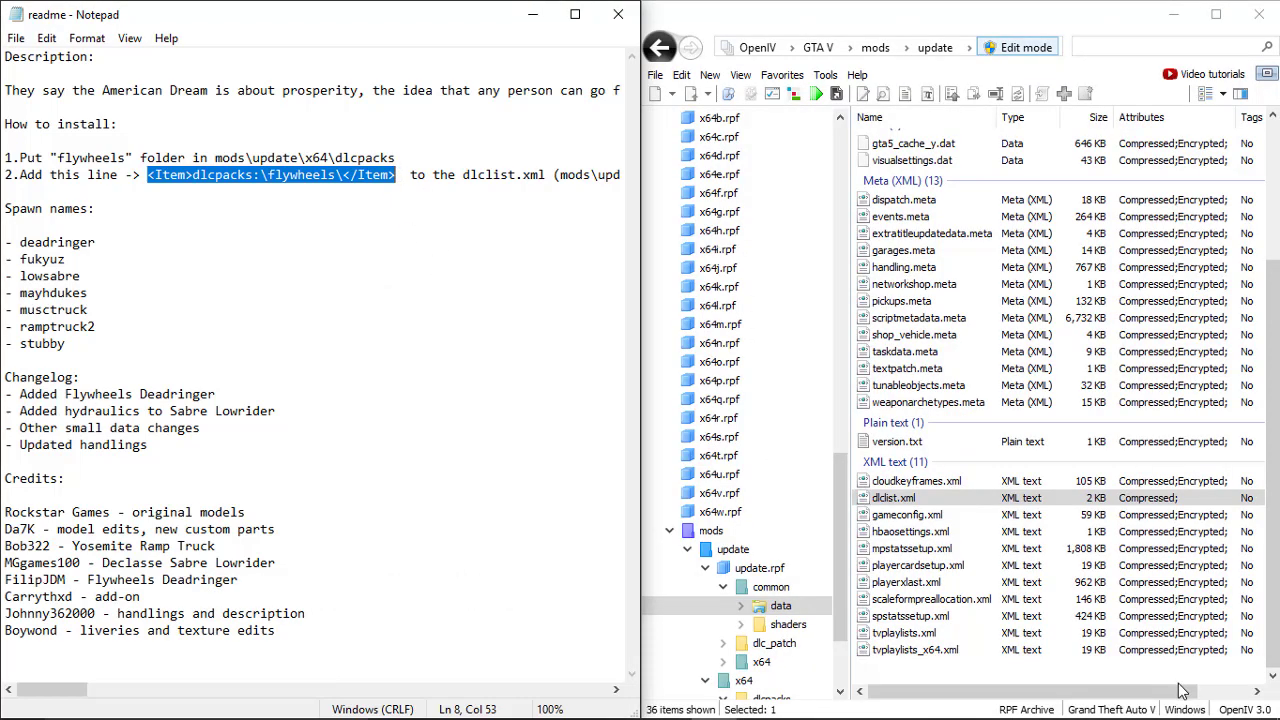
Step: Close the readme, the Flywheels Pack folder and OpenIV to return to the desktop
left_click(618, 16)
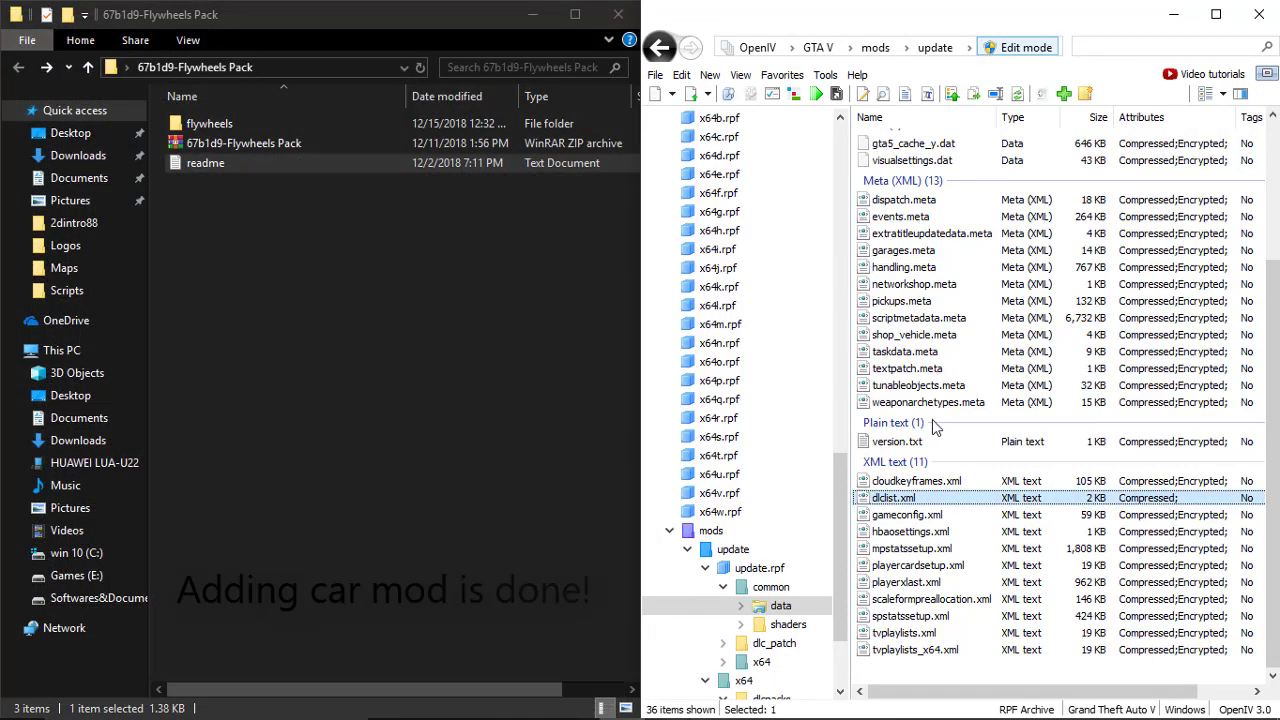
left_click(618, 16)
left_click(1259, 14)
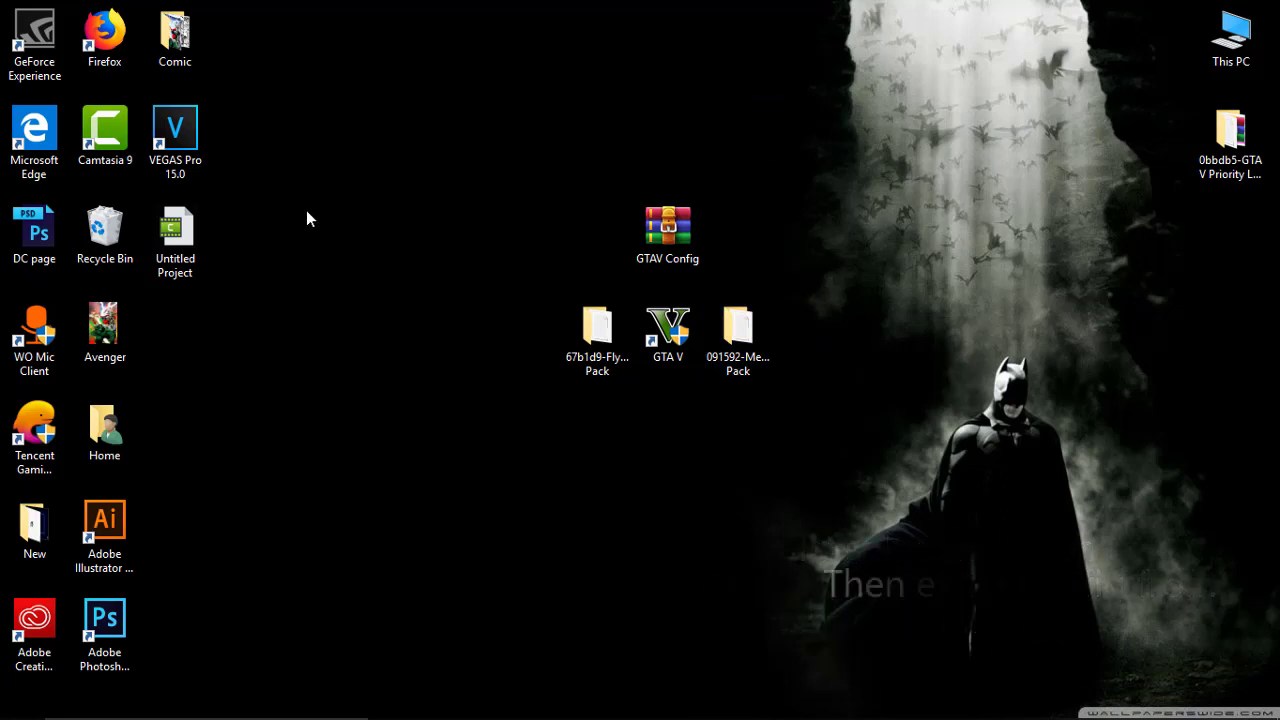
Step: Extract the GTAV Config archive on the desktop into its own GTAV Config folder
left_click(738, 330)
left_click(597, 330)
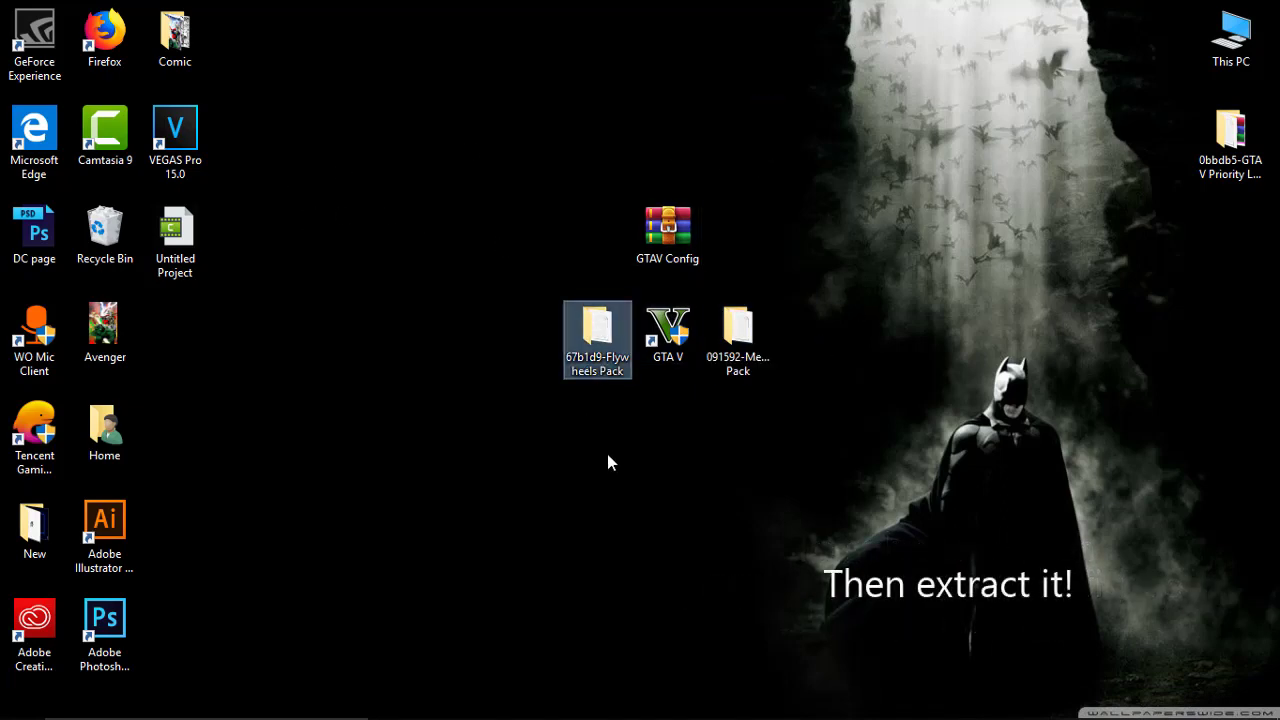
right_click(686, 238)
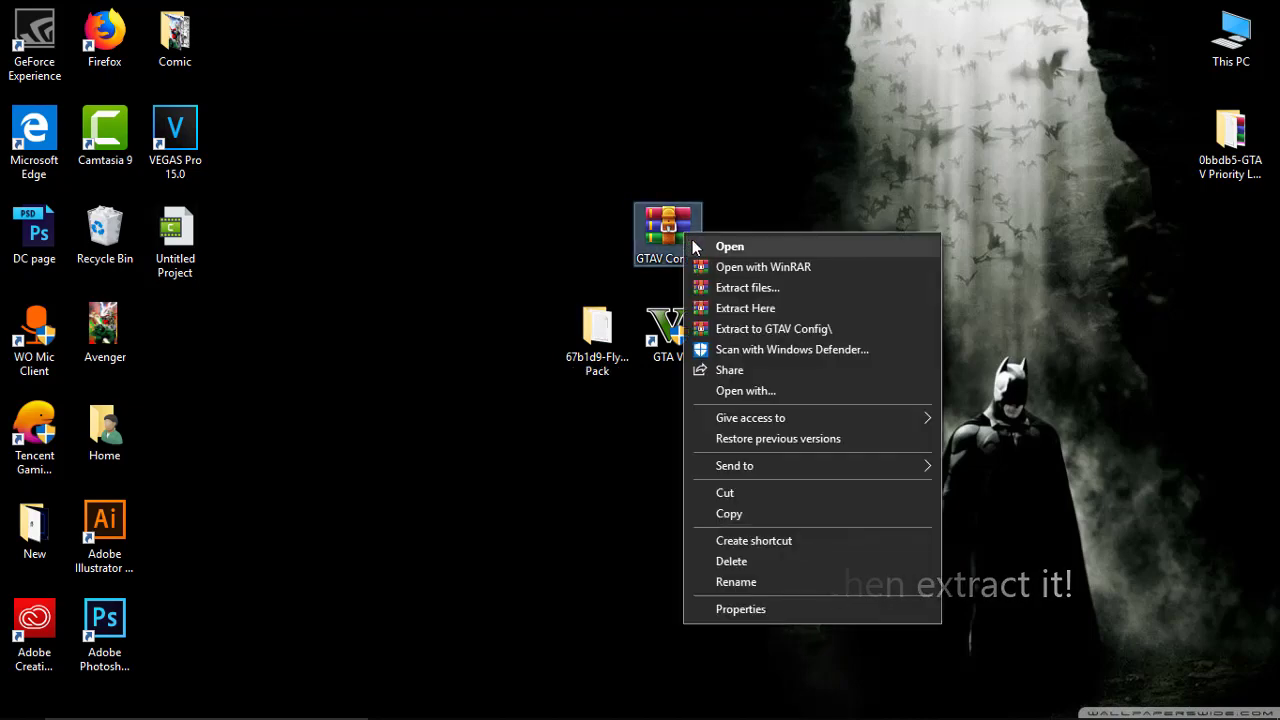
left_click_drag(646, 119, 706, 276)
right_click(686, 230)
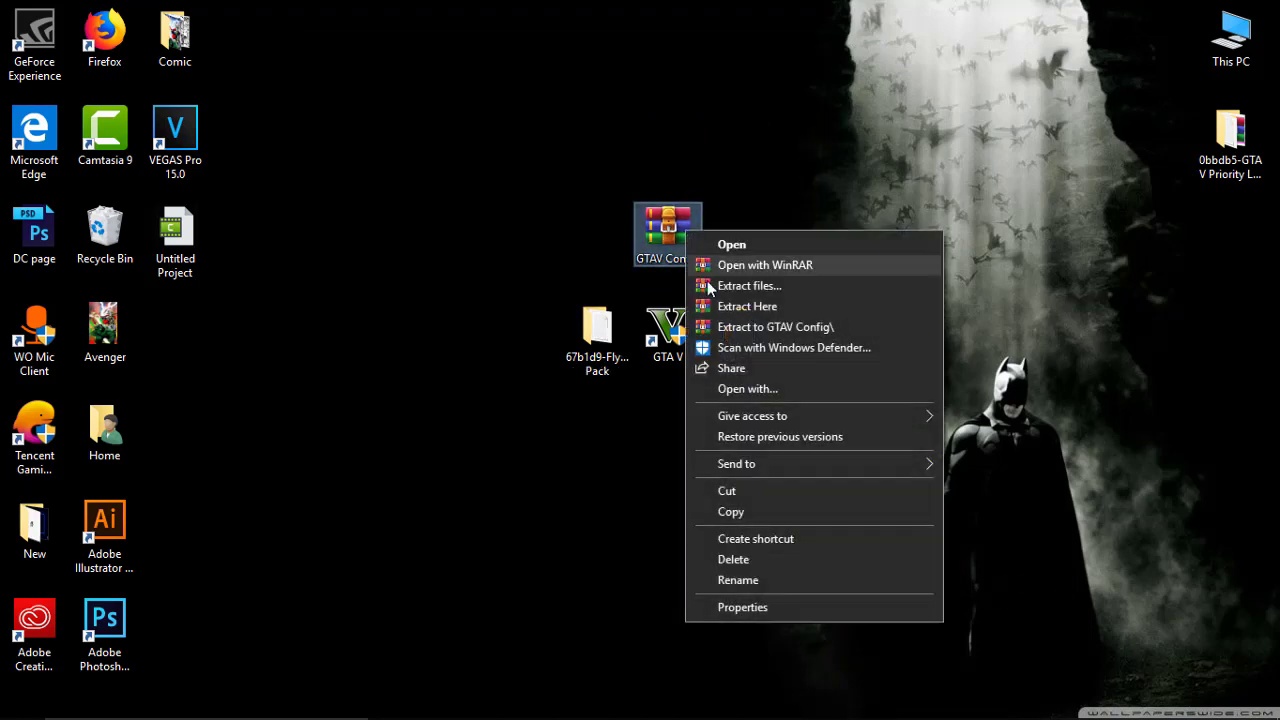
left_click(740, 326)
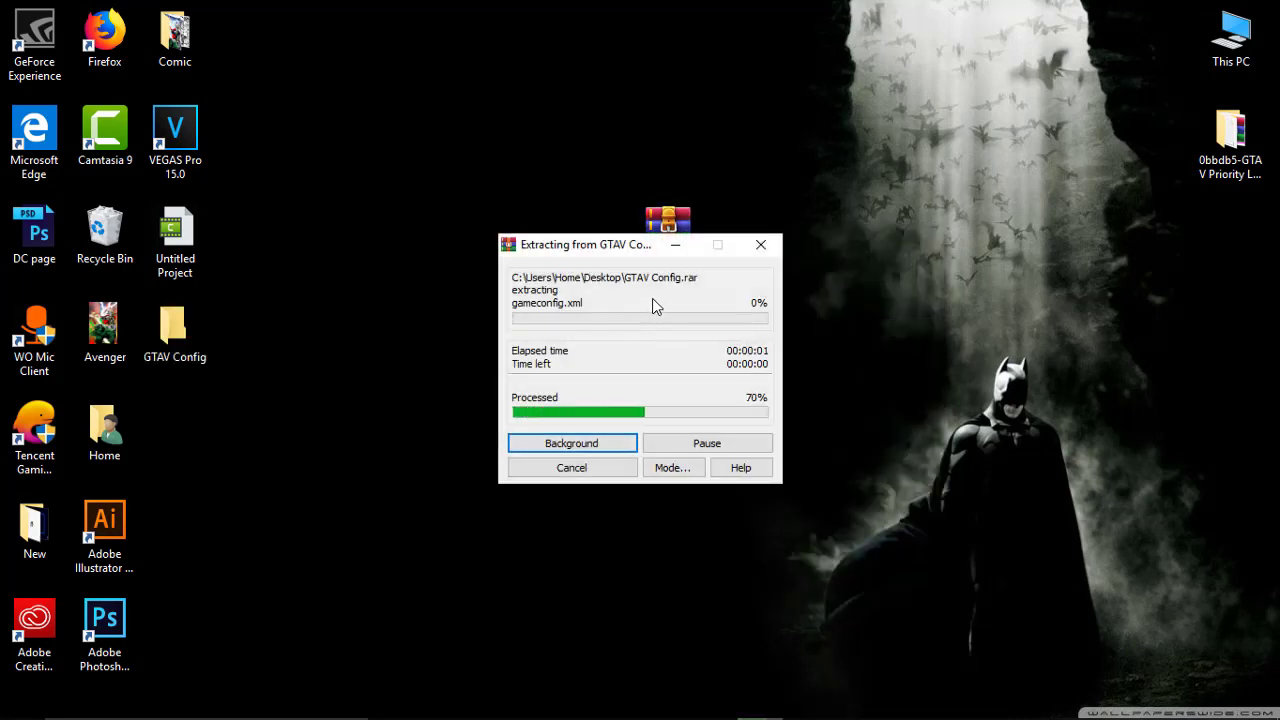
Step: Move the extracted GTAV Config folder near the GTA V shortcut and open its subfolder Older Versions before the 1.0.1493.1
left_click_drag(175, 330, 599, 258)
double_click(683, 257)
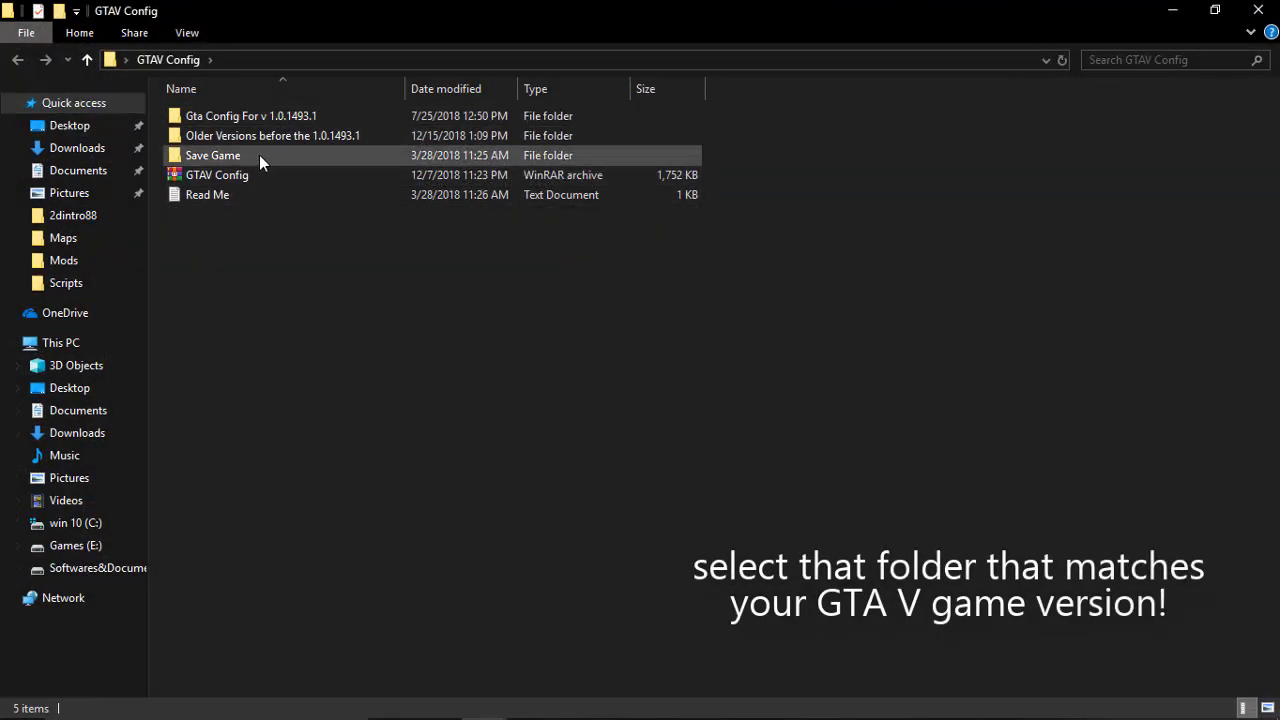
double_click(333, 135)
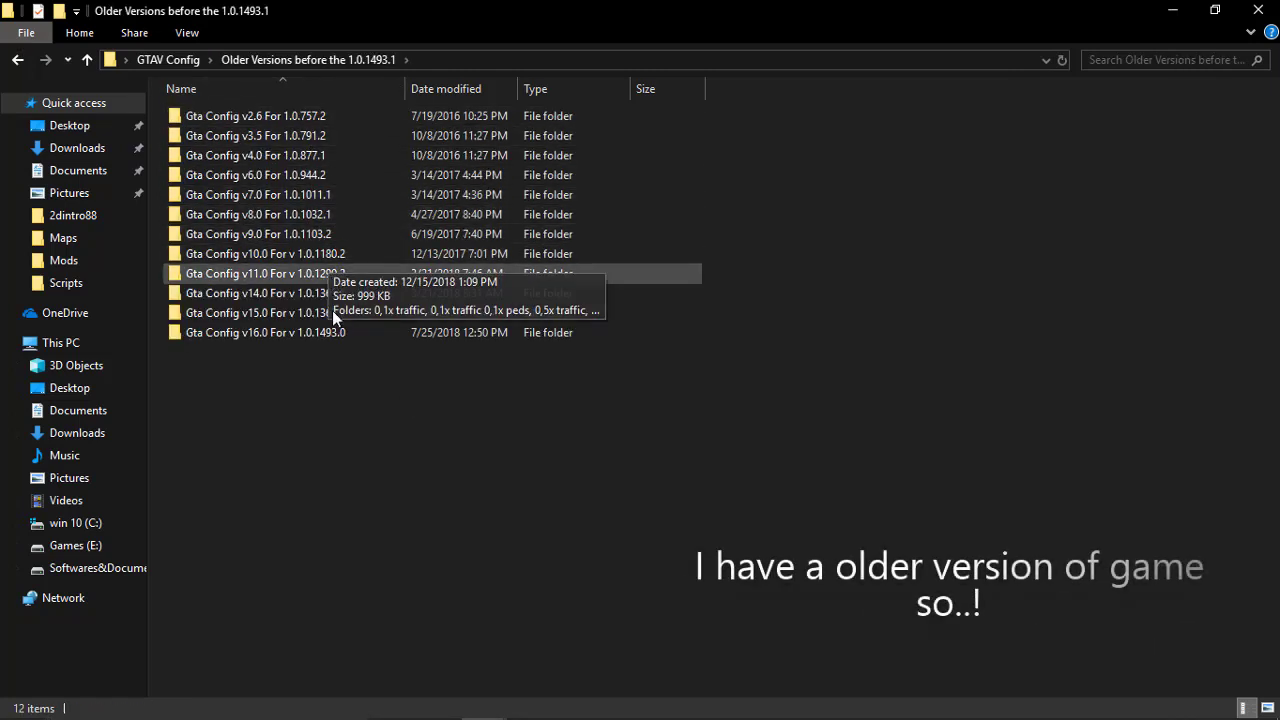
Step: Open the GTA V install folder from the desktop shortcut and check the file and product version in the GTA5 application's details
left_click(1168, 12)
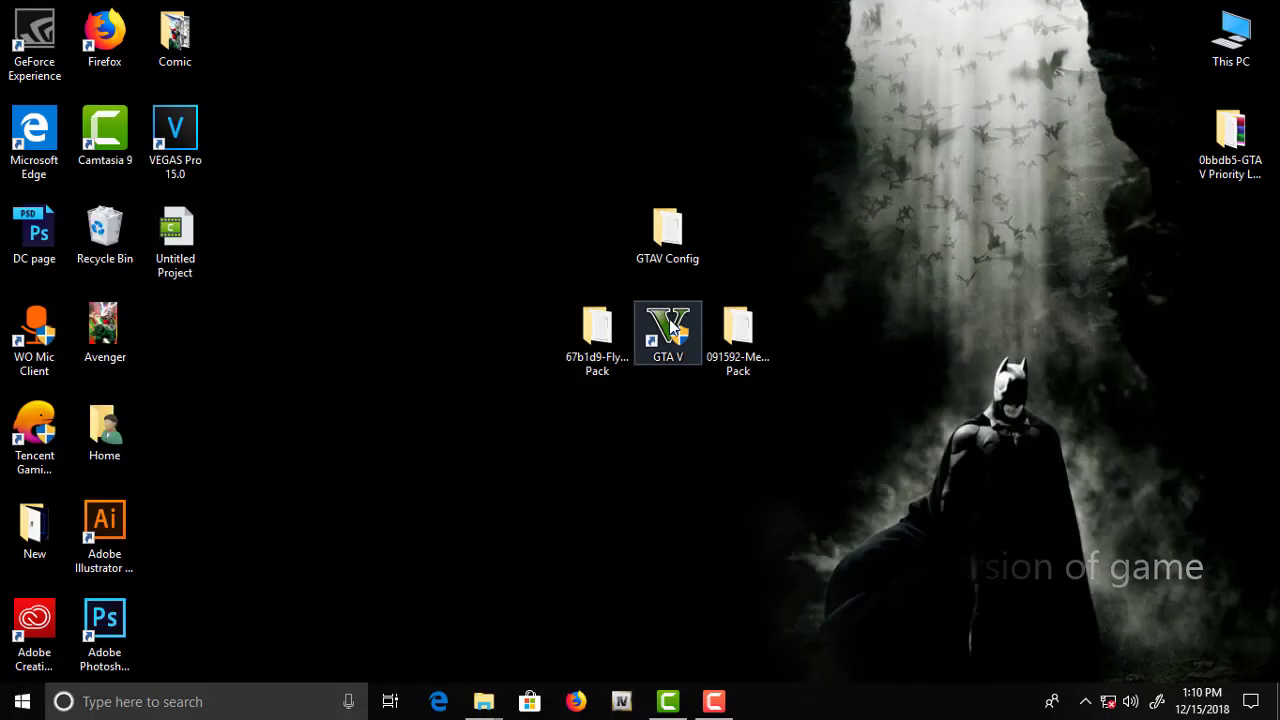
right_click(668, 328)
left_click(698, 326)
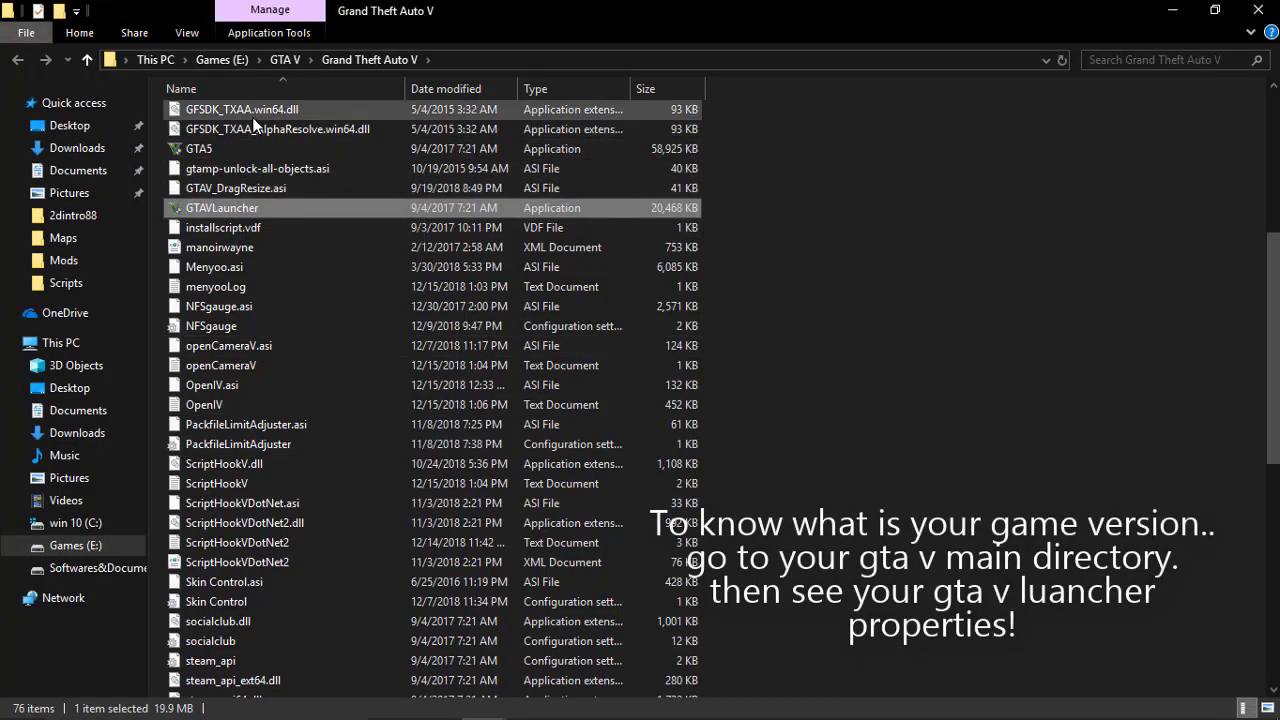
right_click(233, 147)
left_click(320, 566)
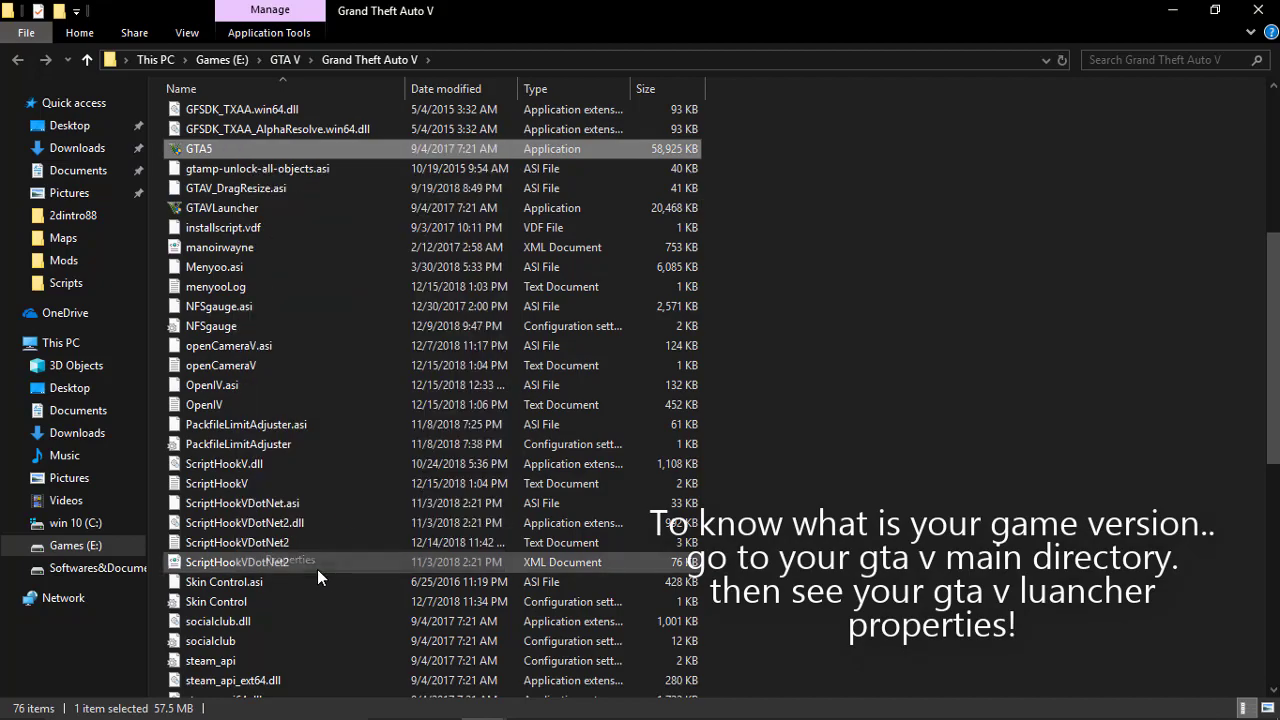
left_click(436, 194)
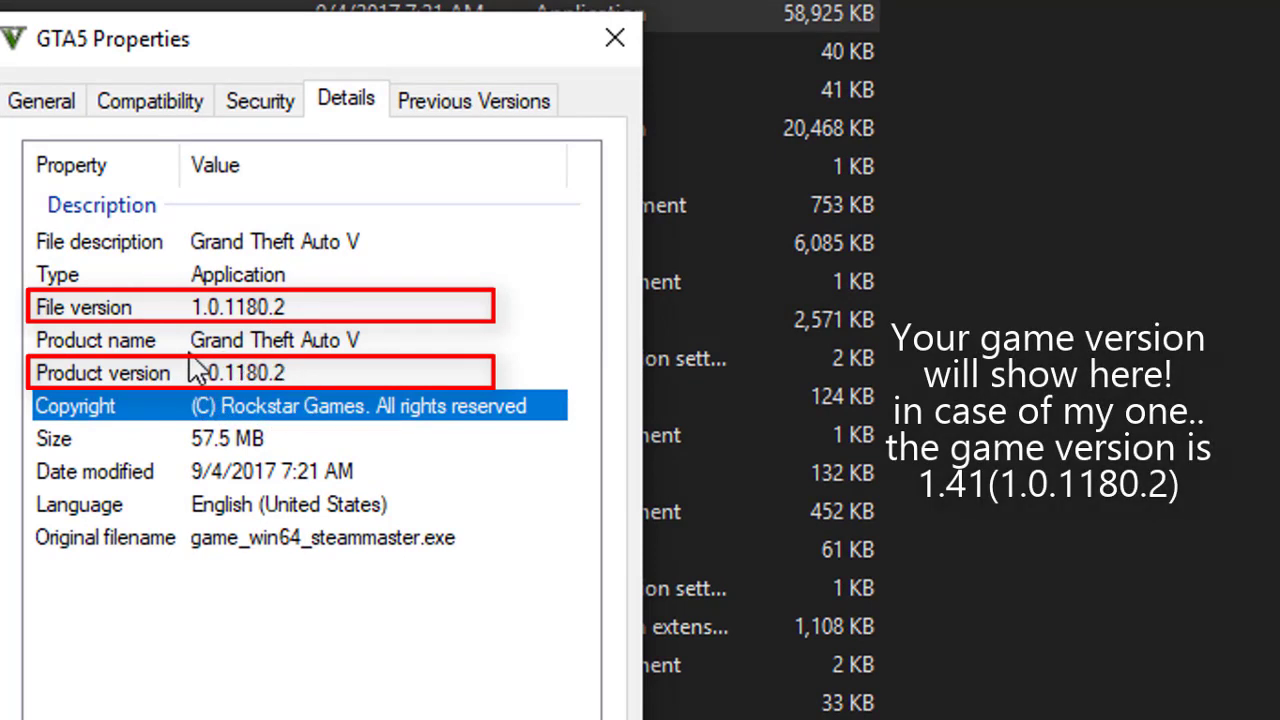
left_click(208, 388)
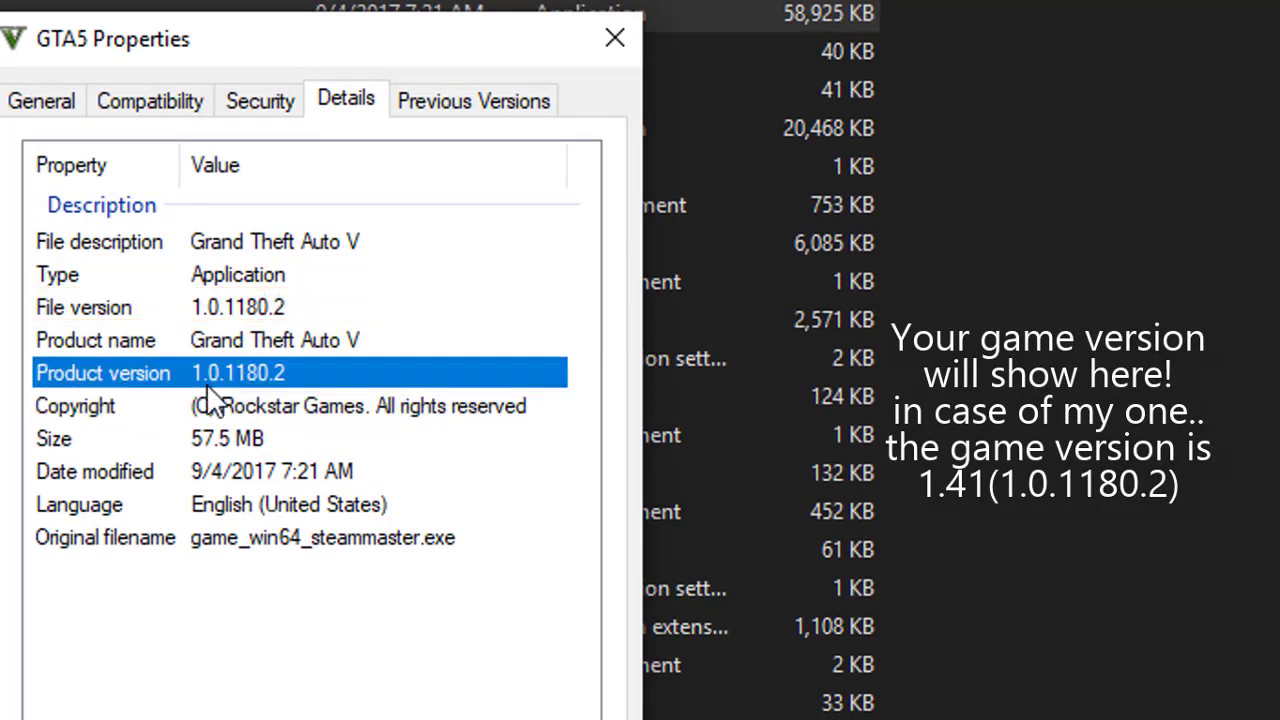
left_click(203, 310)
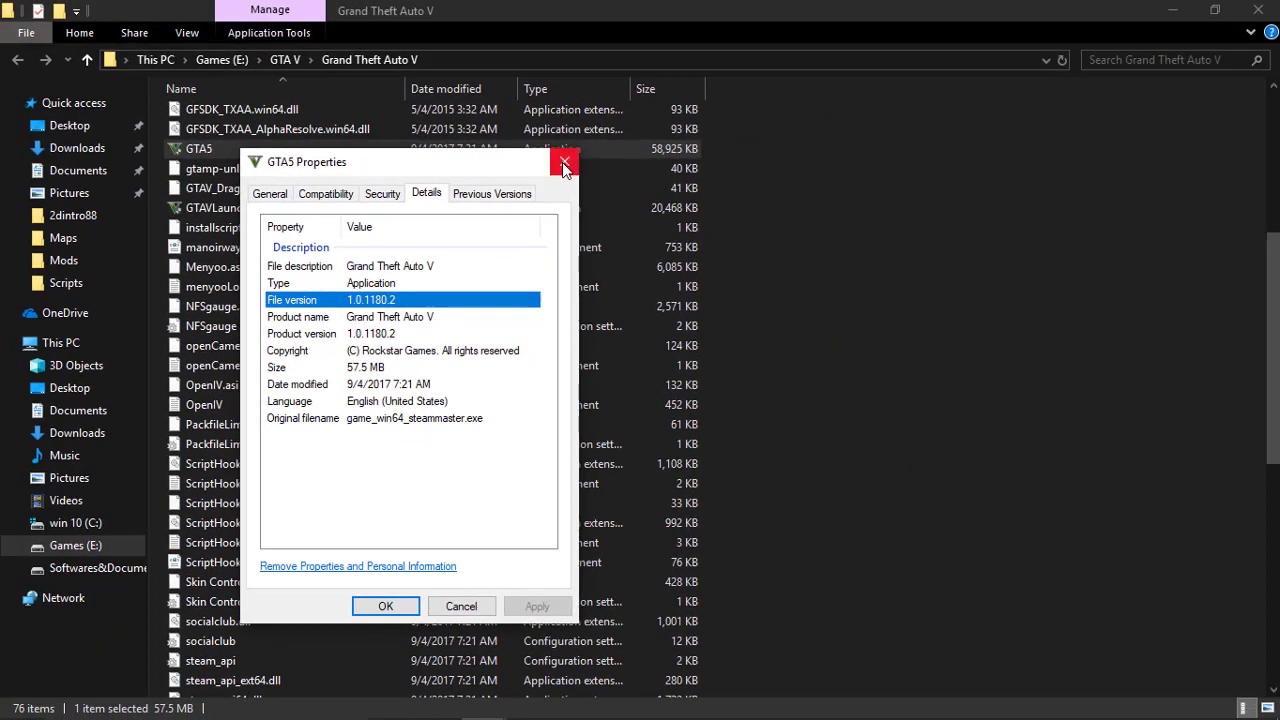
left_click(563, 165)
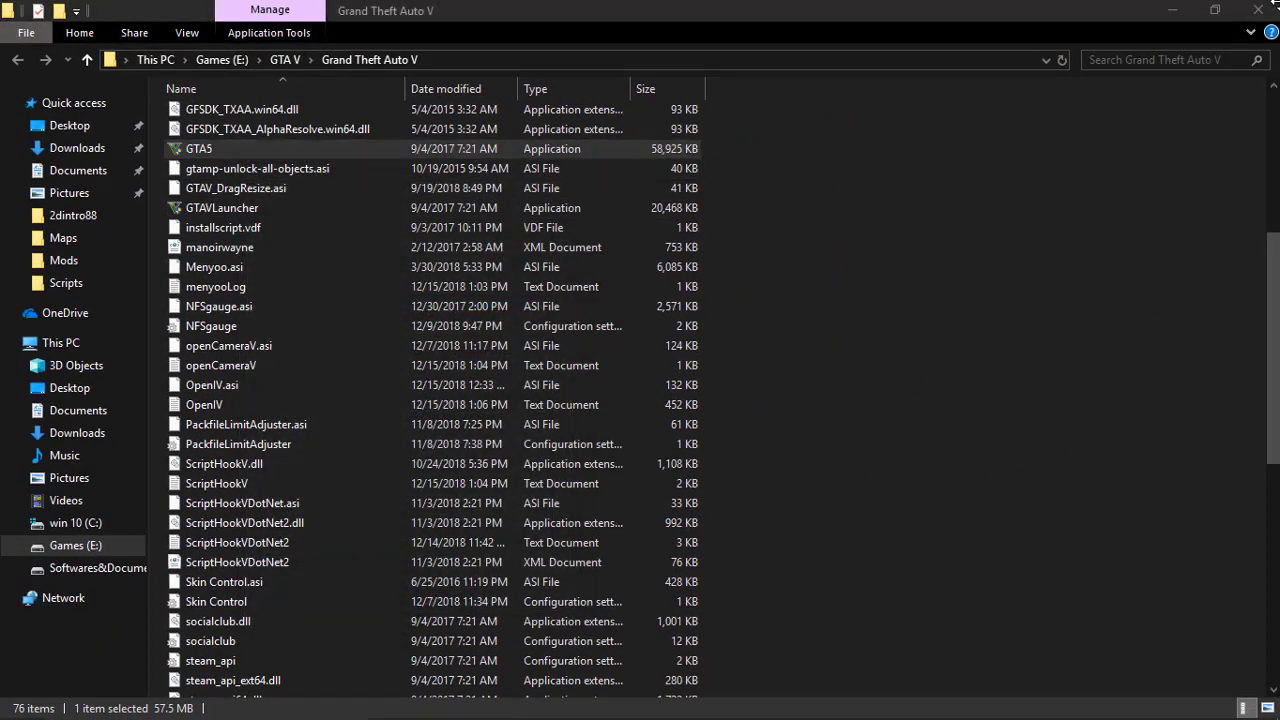
Step: Recheck the version in the GTA5 application's detailed properties, and close the properties and the game folder
right_click(432, 148)
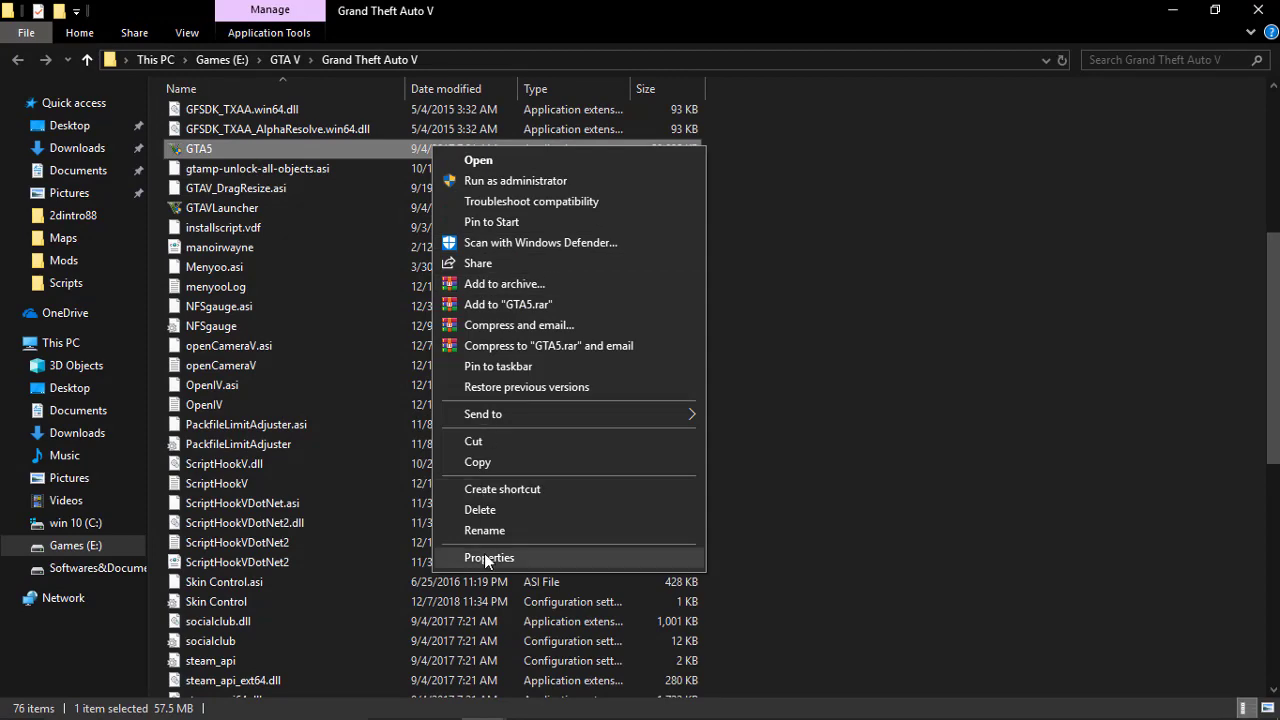
left_click(530, 560)
left_click(632, 197)
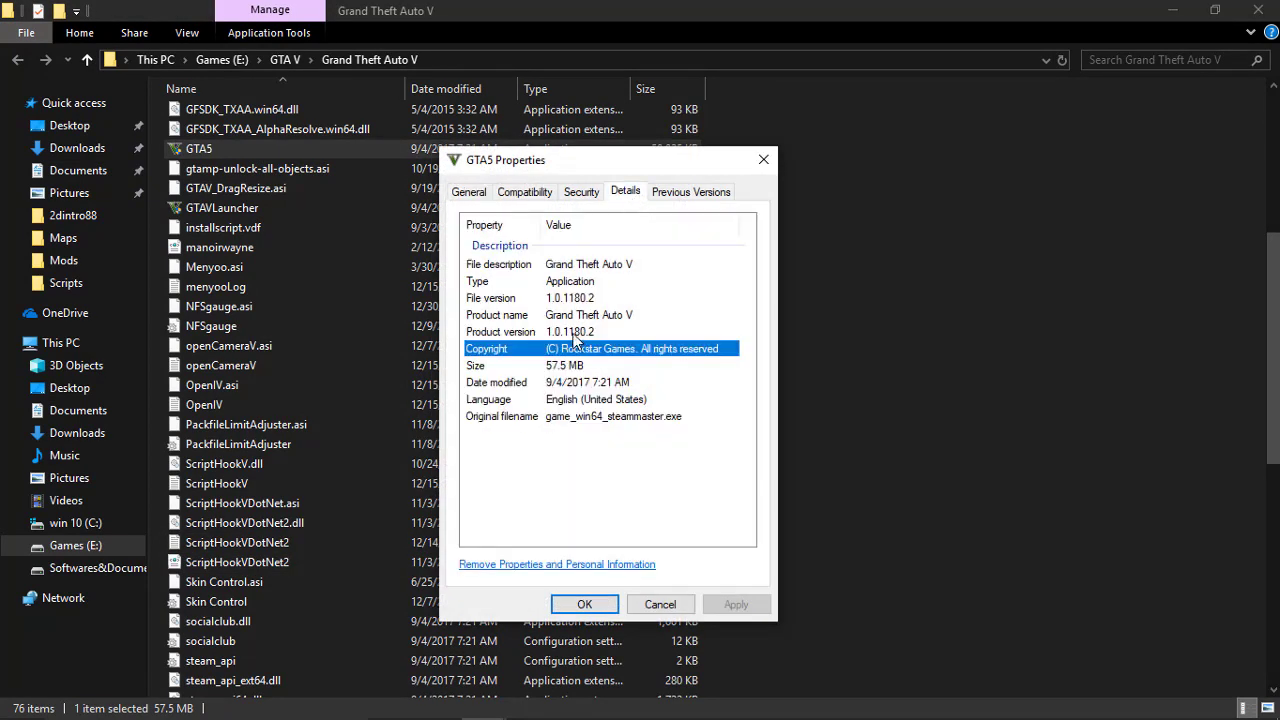
left_click(762, 162)
left_click(1258, 10)
Step: Return to the older config versions and open the folder Gta Config v10.0 For v 1.0.1180.2
mouse_move(685, 712)
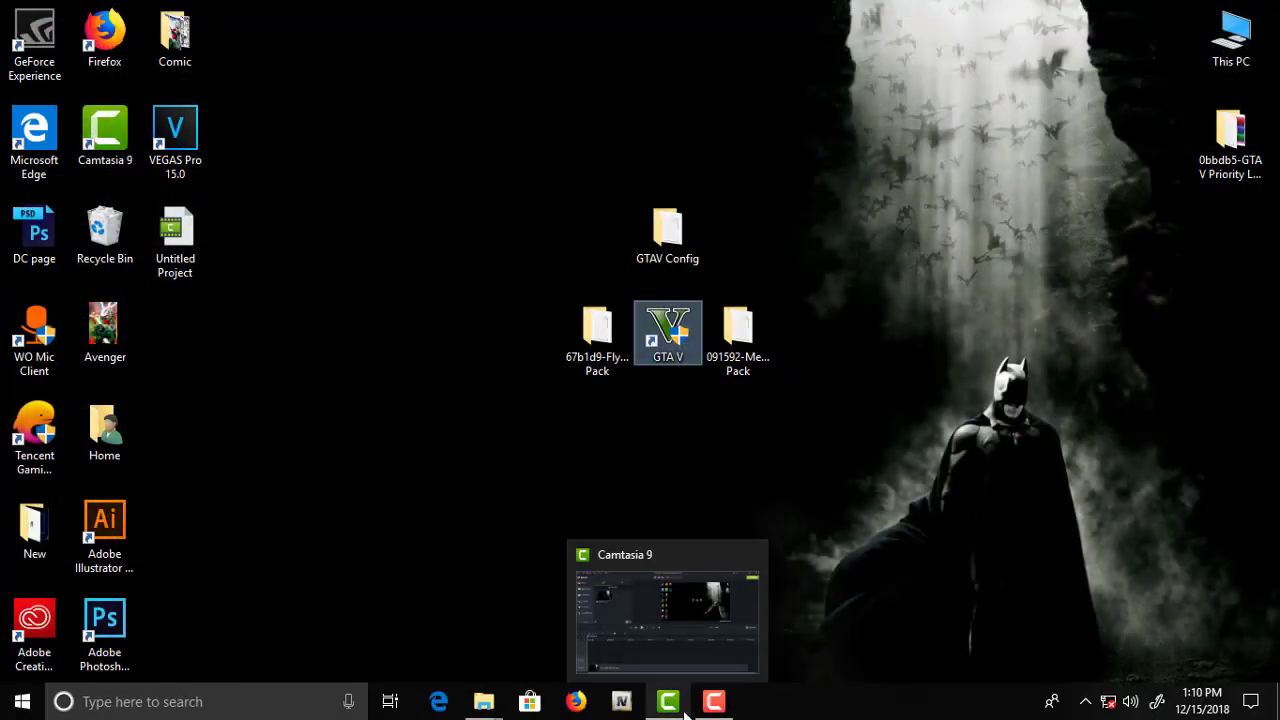
mouse_move(483, 701)
left_click(514, 651)
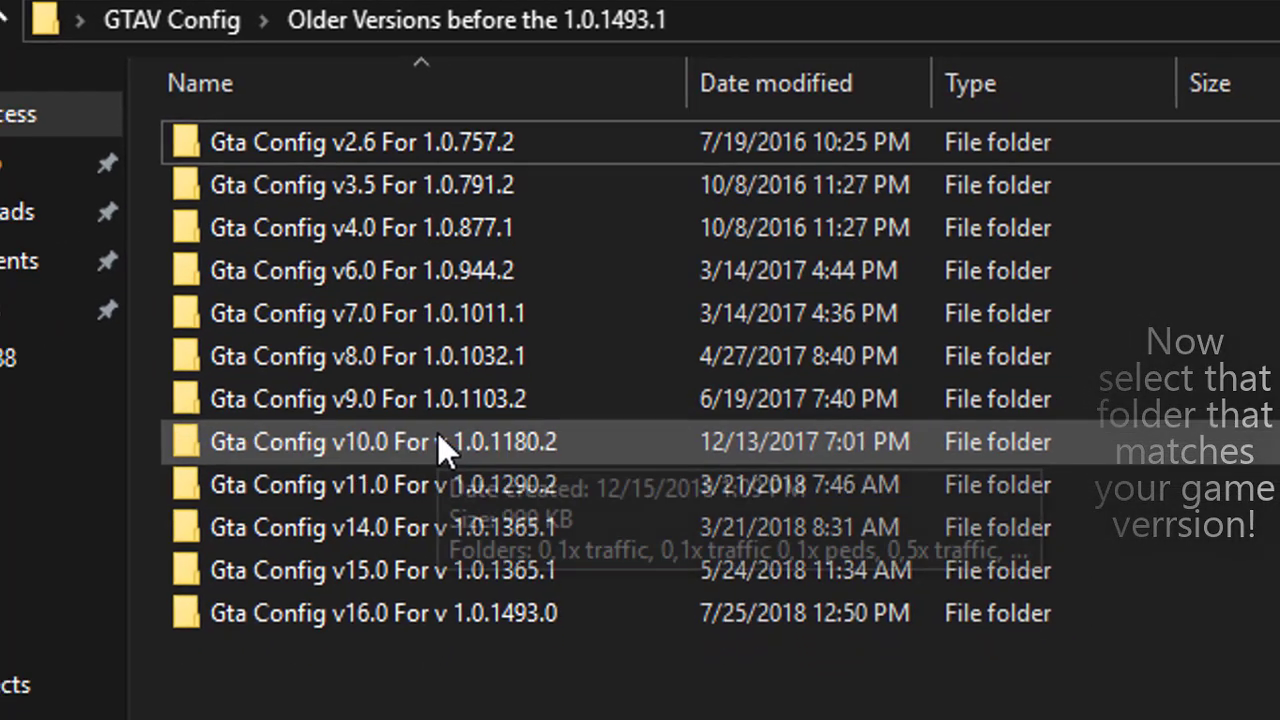
double_click(420, 479)
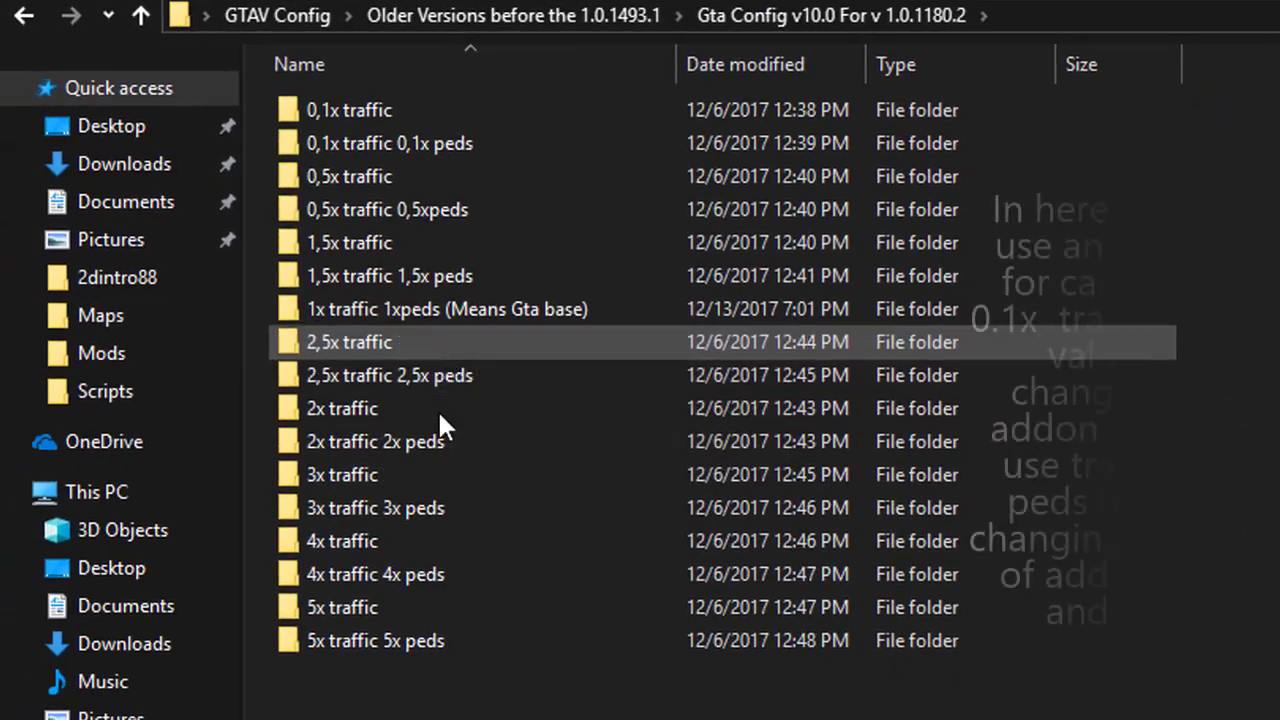
Step: Examine the traffic and peds variants, looking inside the 5x traffic, 5x traffic 5x peds and 0,5x traffic 0,5xpeds folders
left_click_drag(857, 715, 449, 108)
left_click(456, 672)
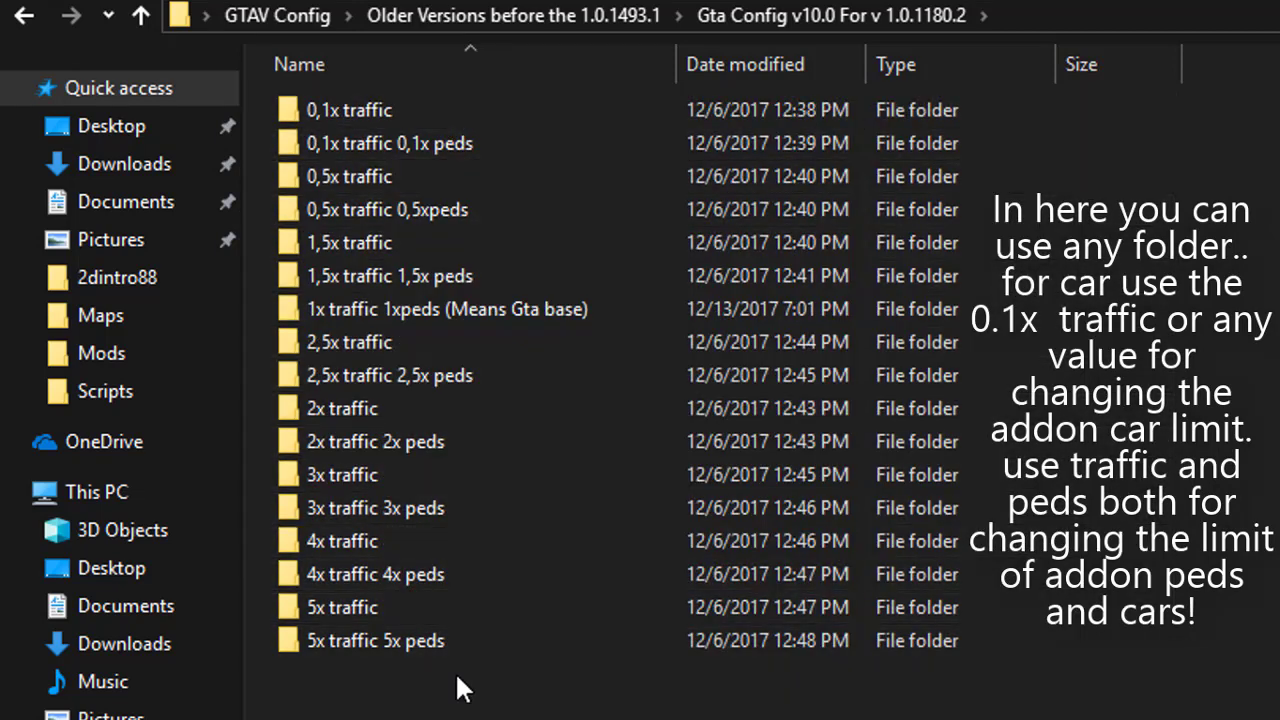
double_click(479, 612)
left_click(26, 18)
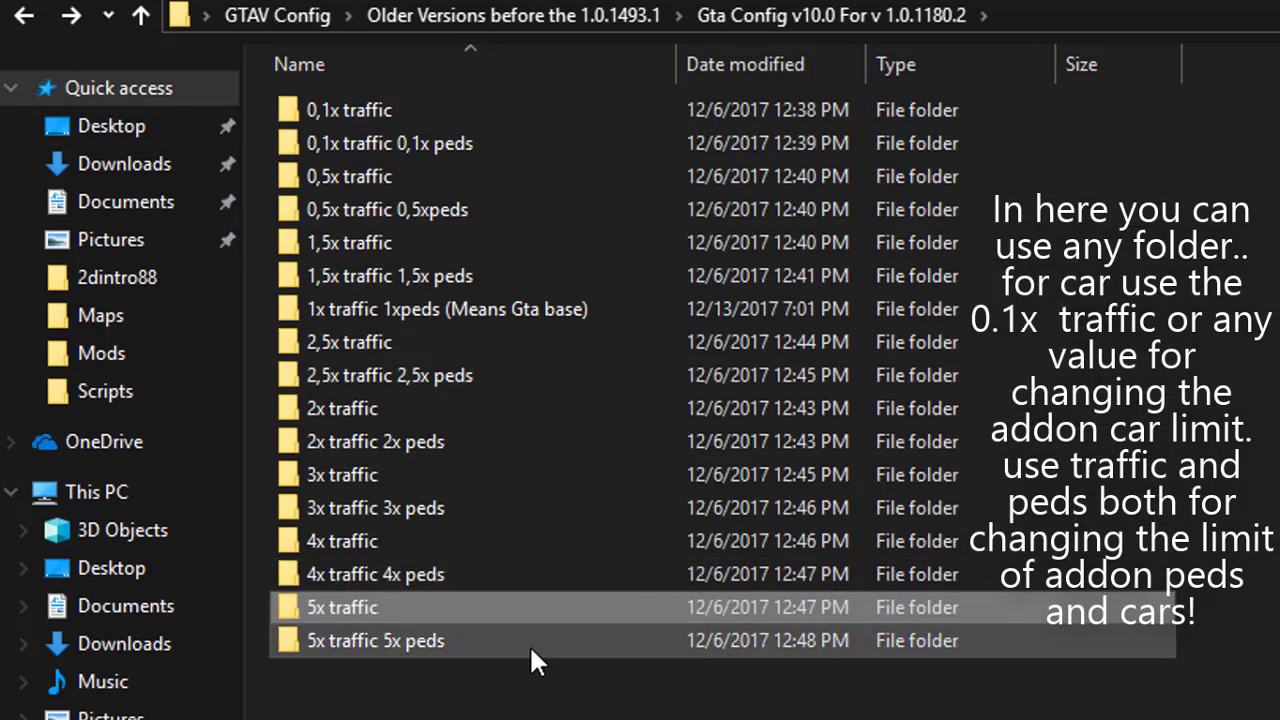
double_click(528, 645)
left_click(24, 16)
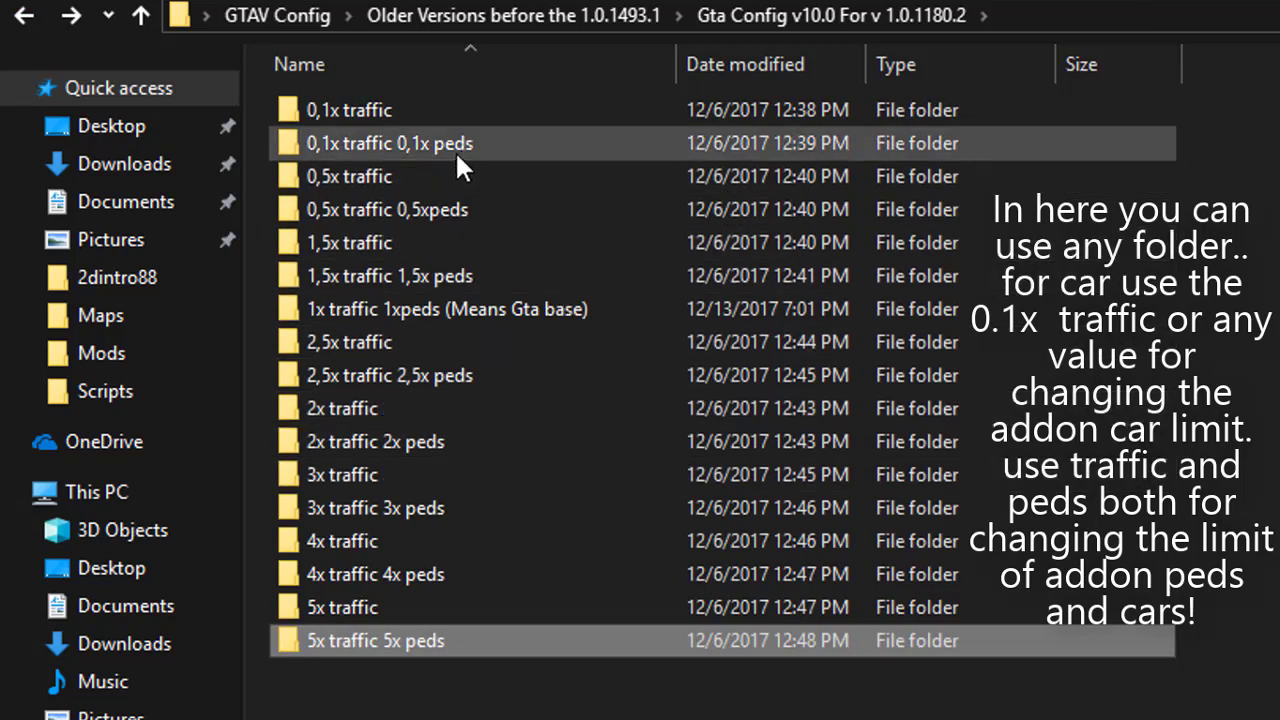
double_click(445, 209)
left_click(335, 112)
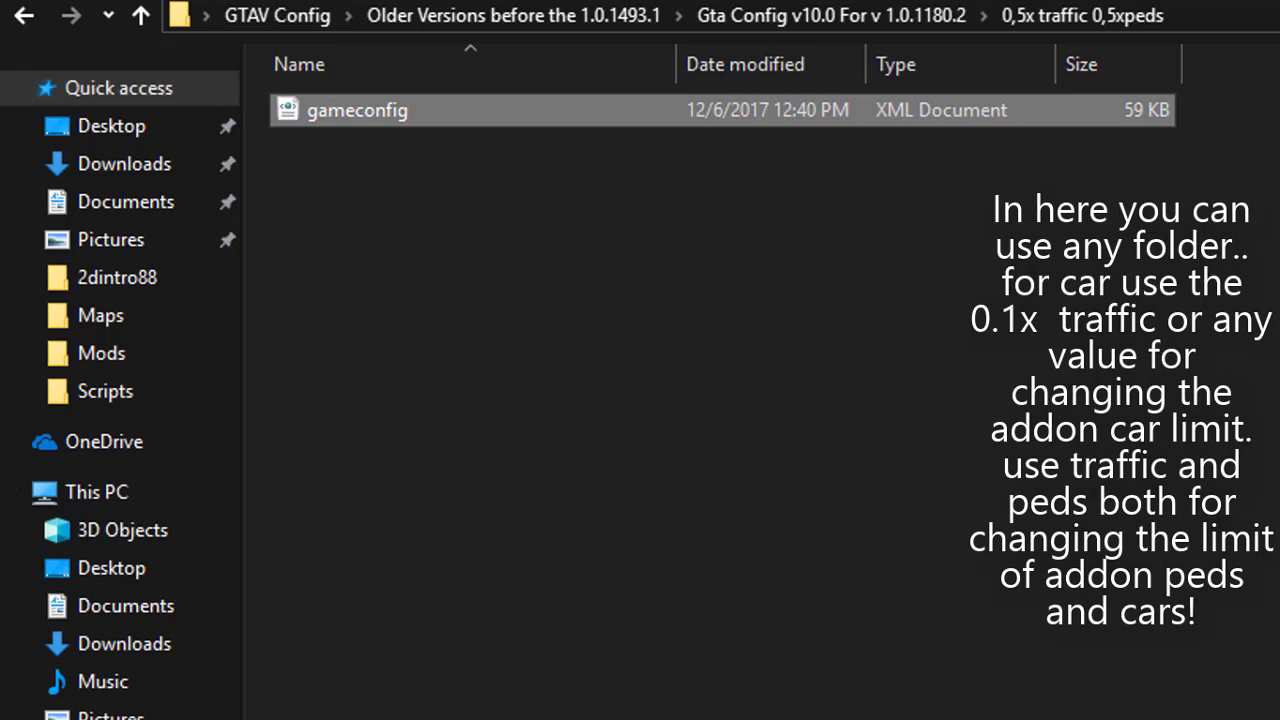
left_click(24, 16)
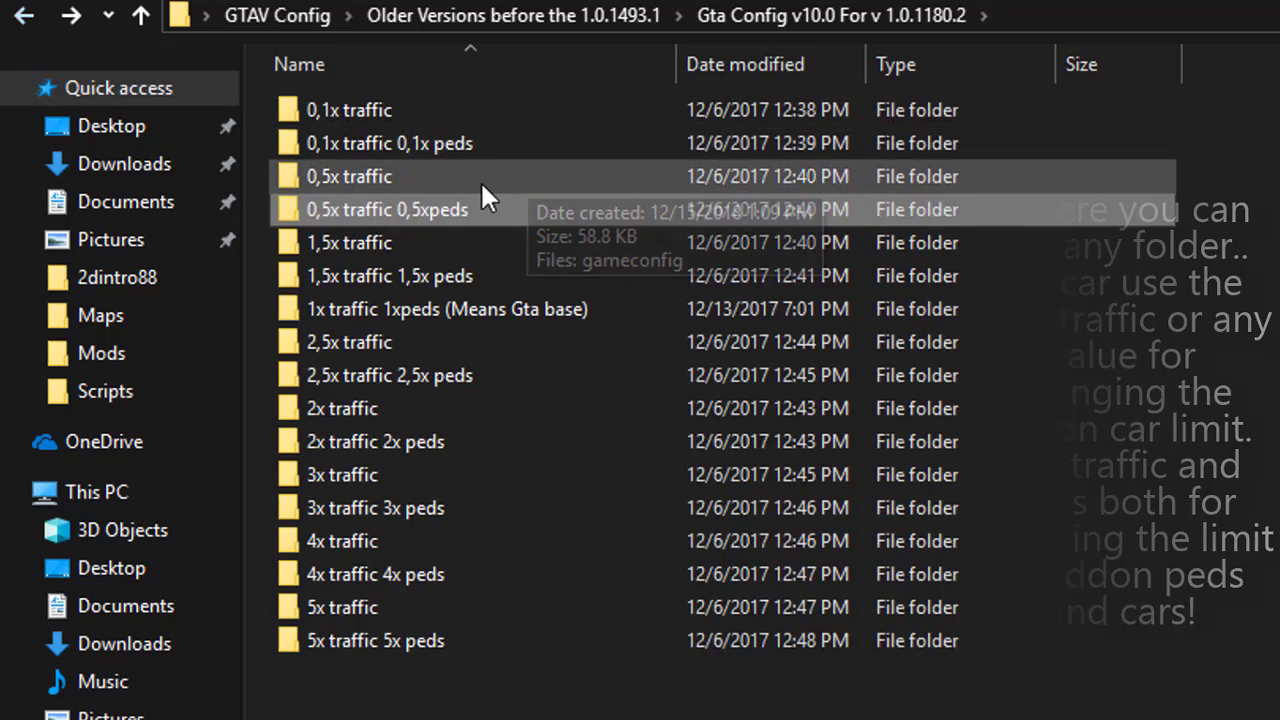
Step: Open the 0,5x traffic folder containing gameconfig and start OpenIV for the Windows version of Grand Theft Auto V
double_click(412, 178)
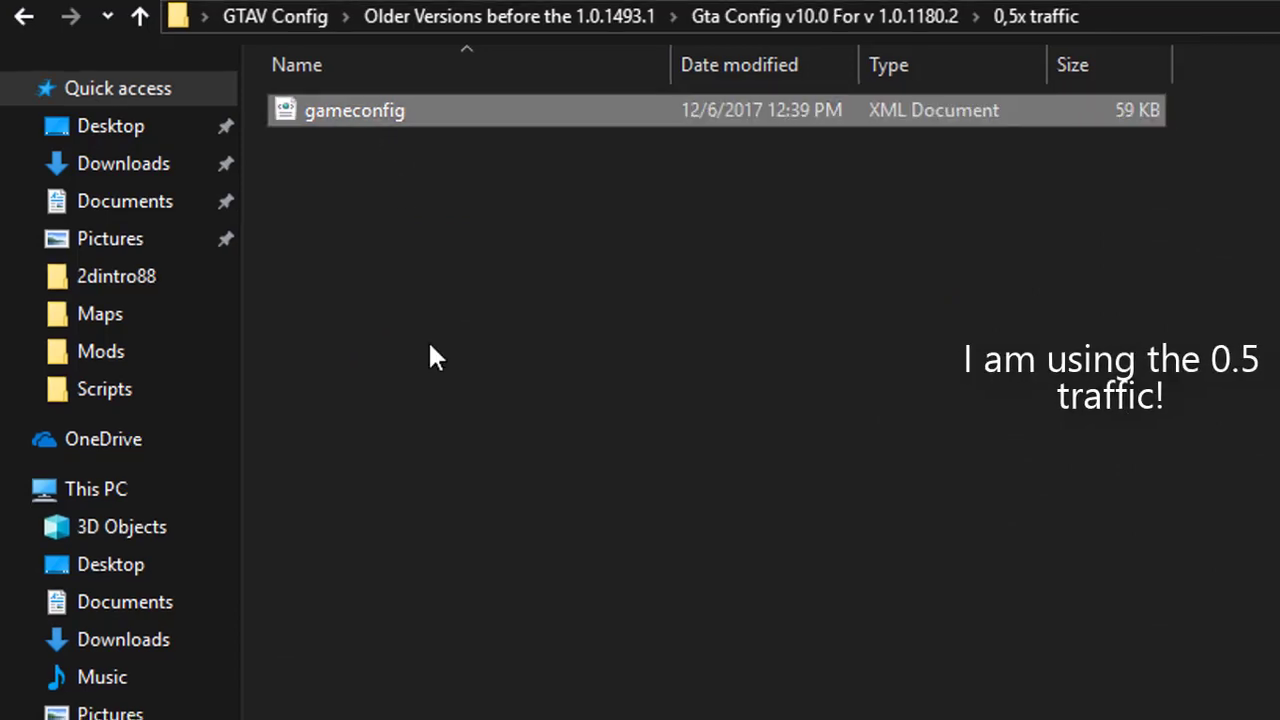
mouse_move(710, 712)
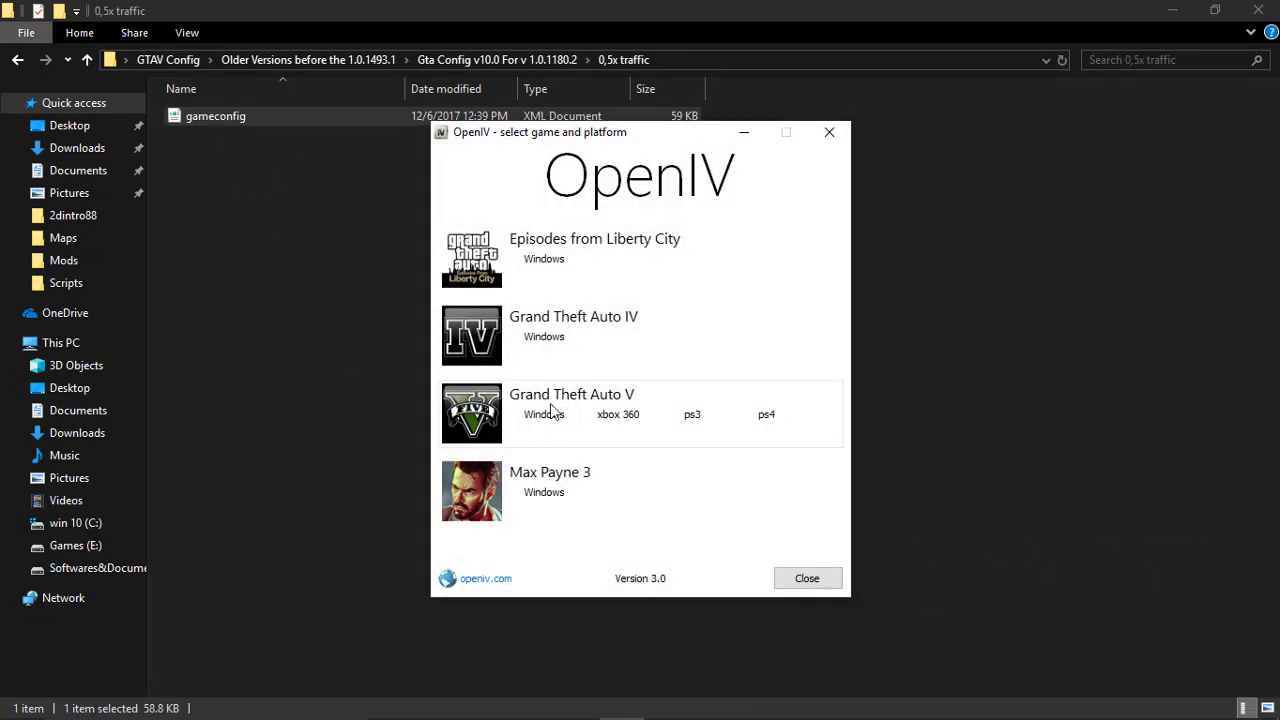
left_click(544, 414)
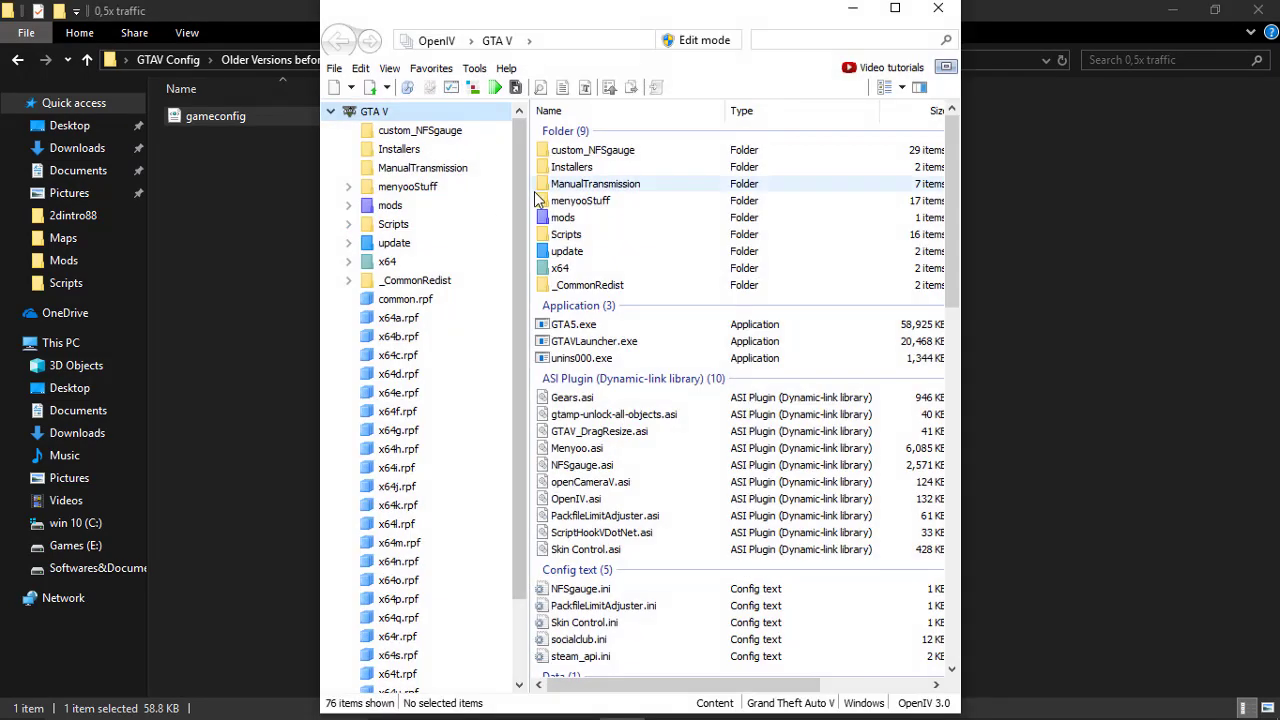
Step: Go to mods/update/update.rpf/common/data in OpenIV
double_click(557, 218)
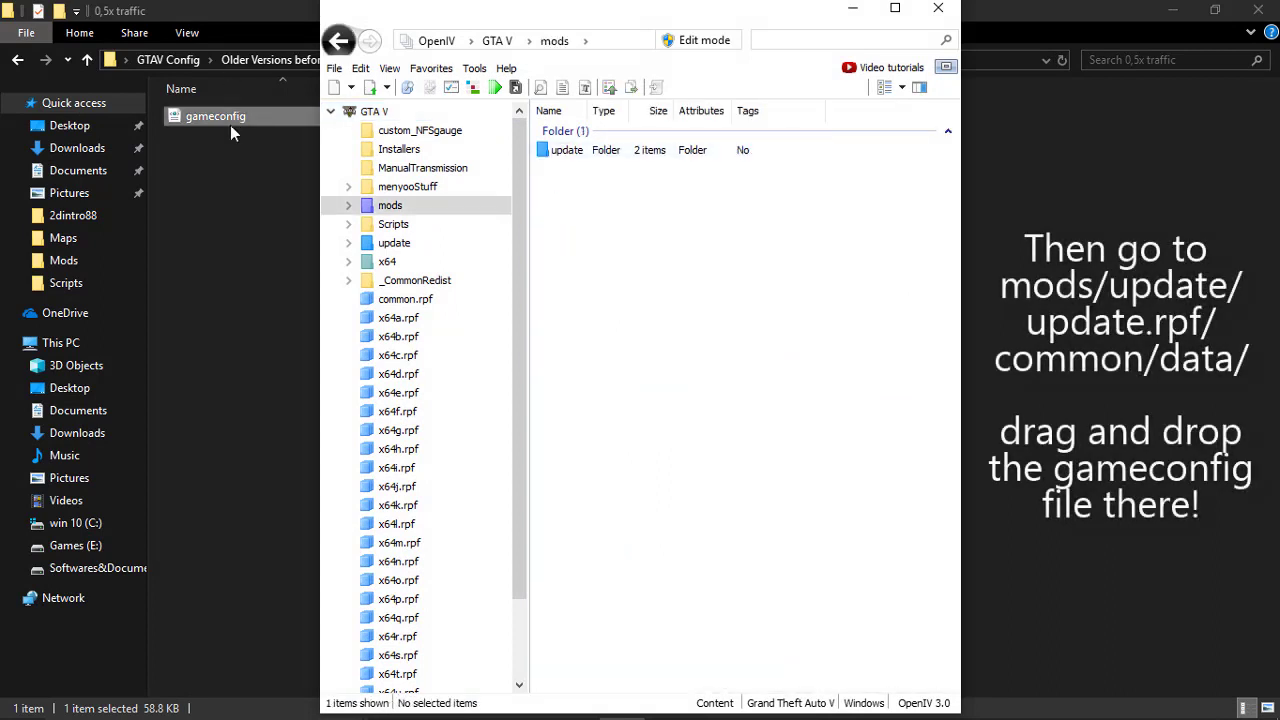
double_click(586, 152)
double_click(586, 152)
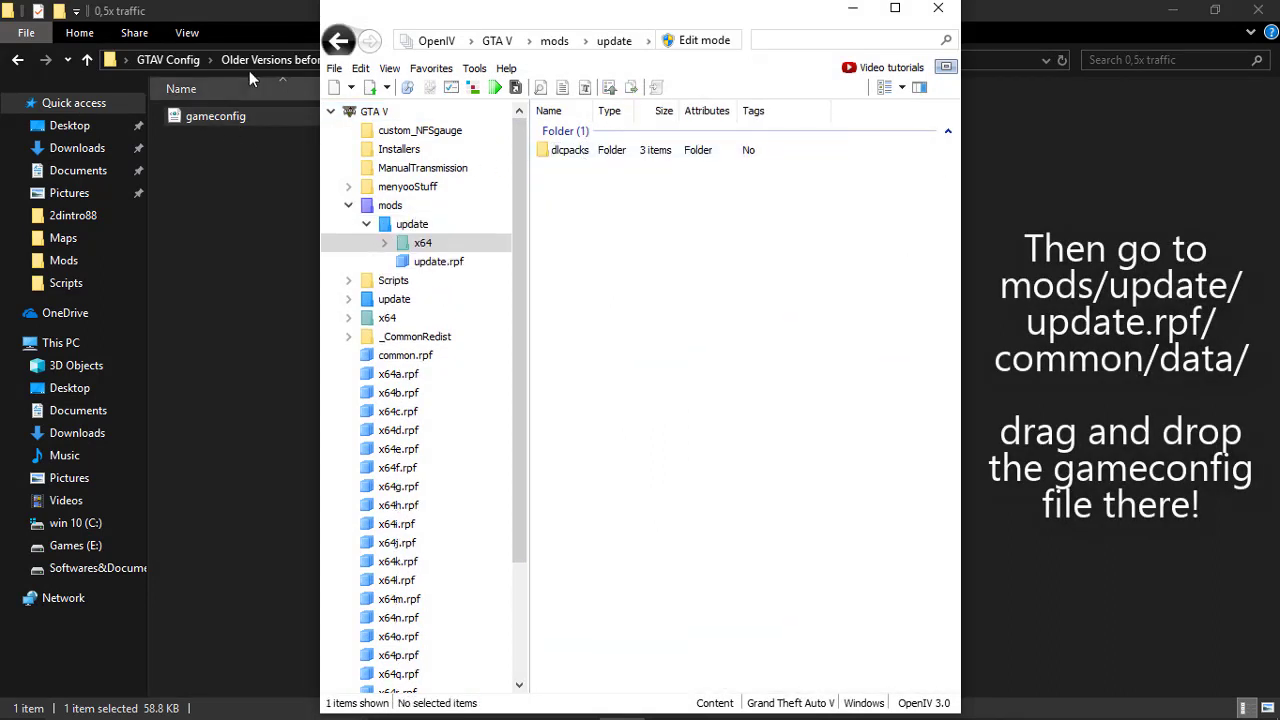
left_click(339, 40)
double_click(557, 190)
double_click(562, 151)
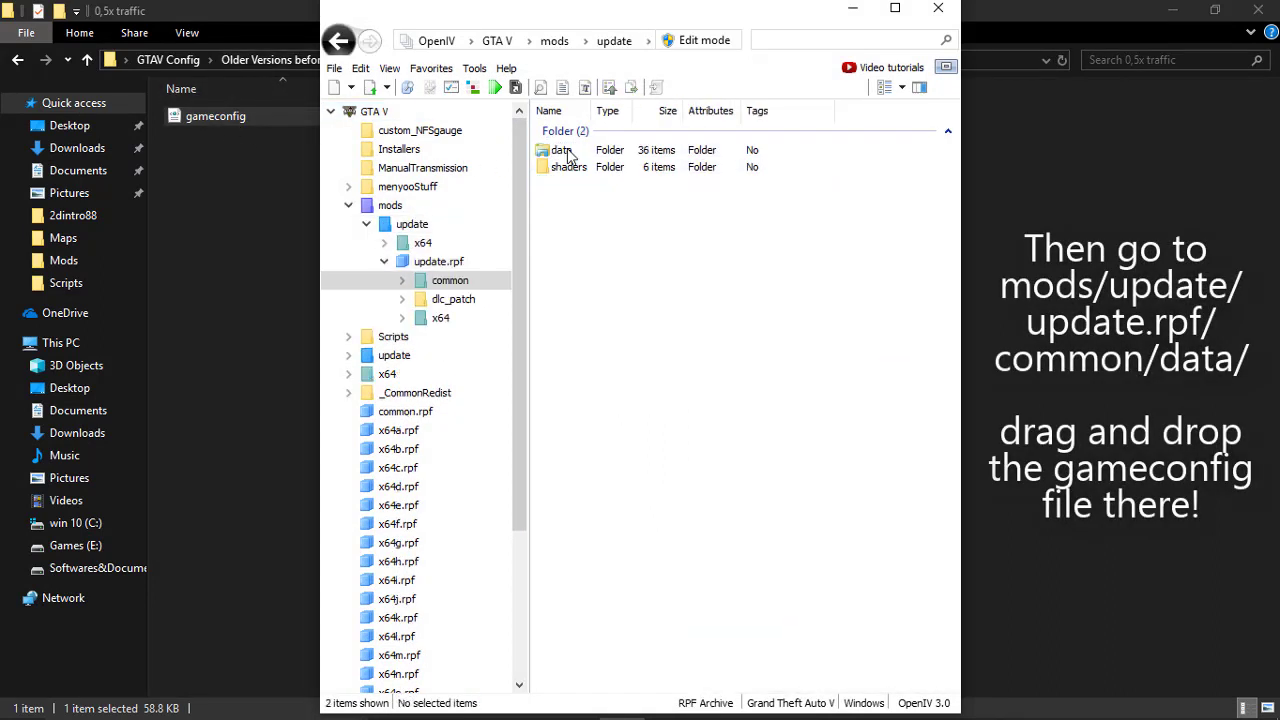
double_click(562, 151)
Step: Enable edit mode, replace gameconfig.xml in the data folder with the 0,5x traffic gameconfig, and close OpenIV and the config folder
left_click(700, 41)
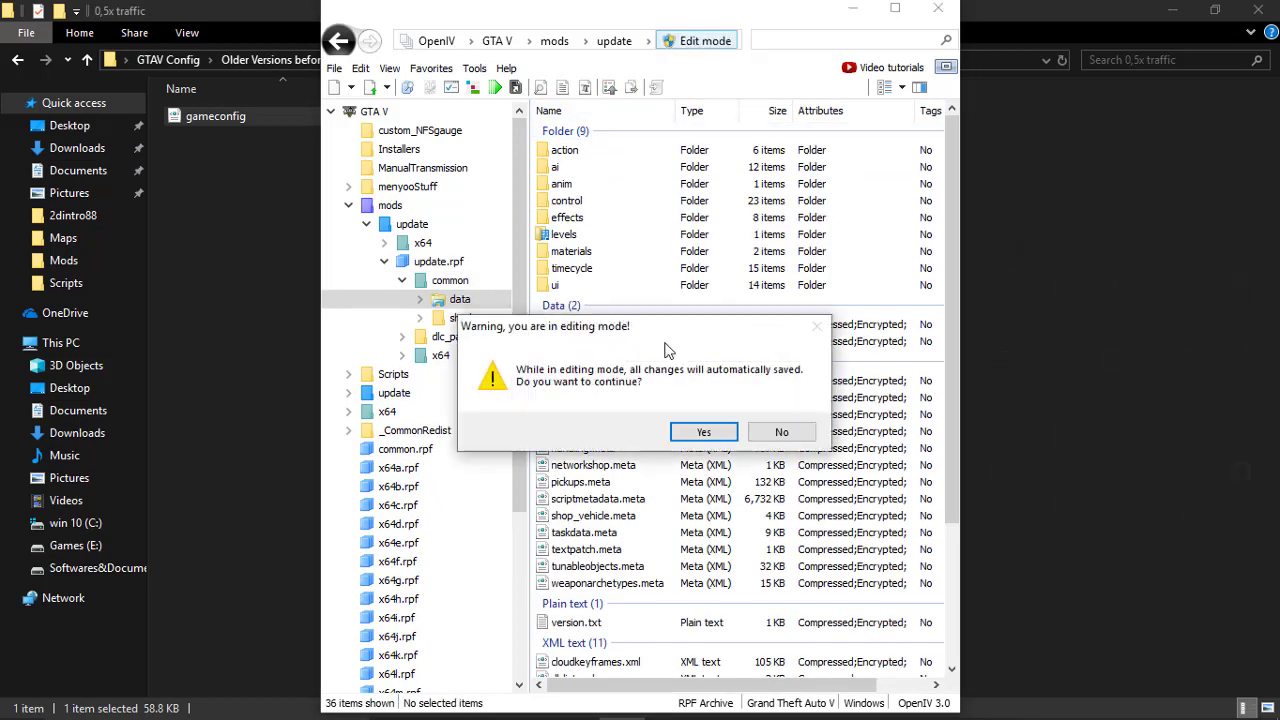
left_click(703, 432)
scroll(752, 395, "down", 4)
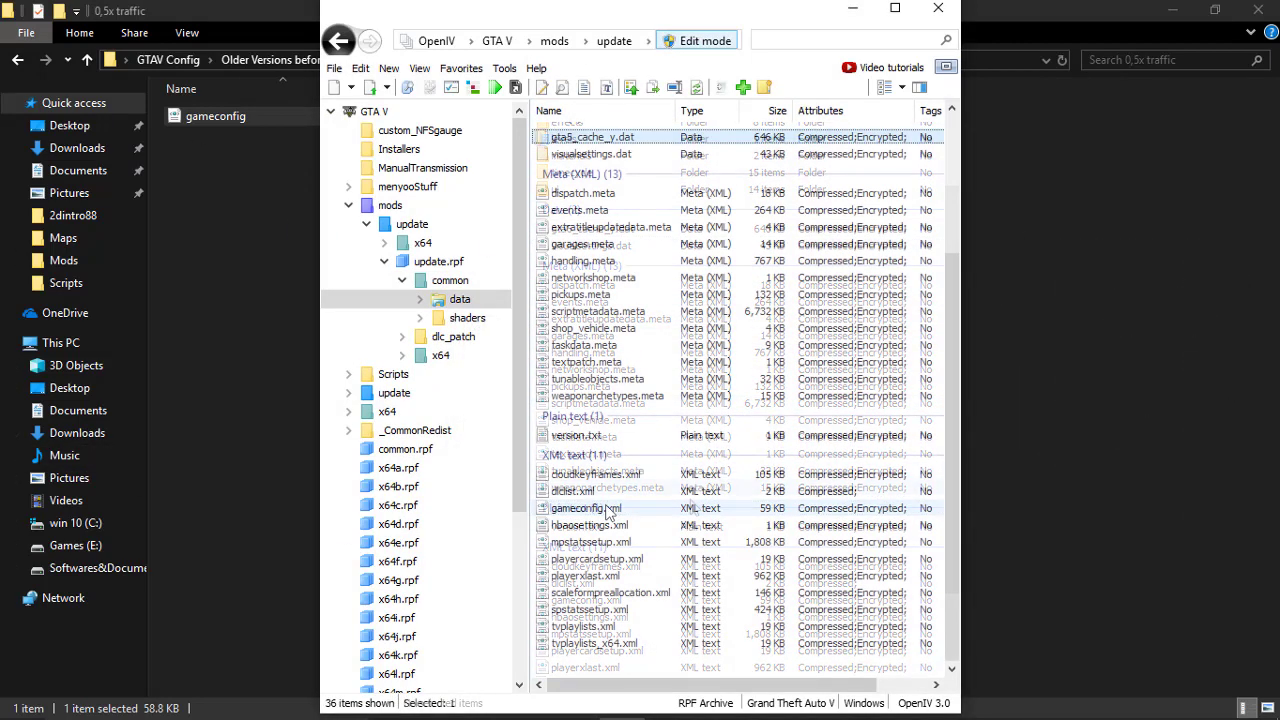
left_click(600, 508)
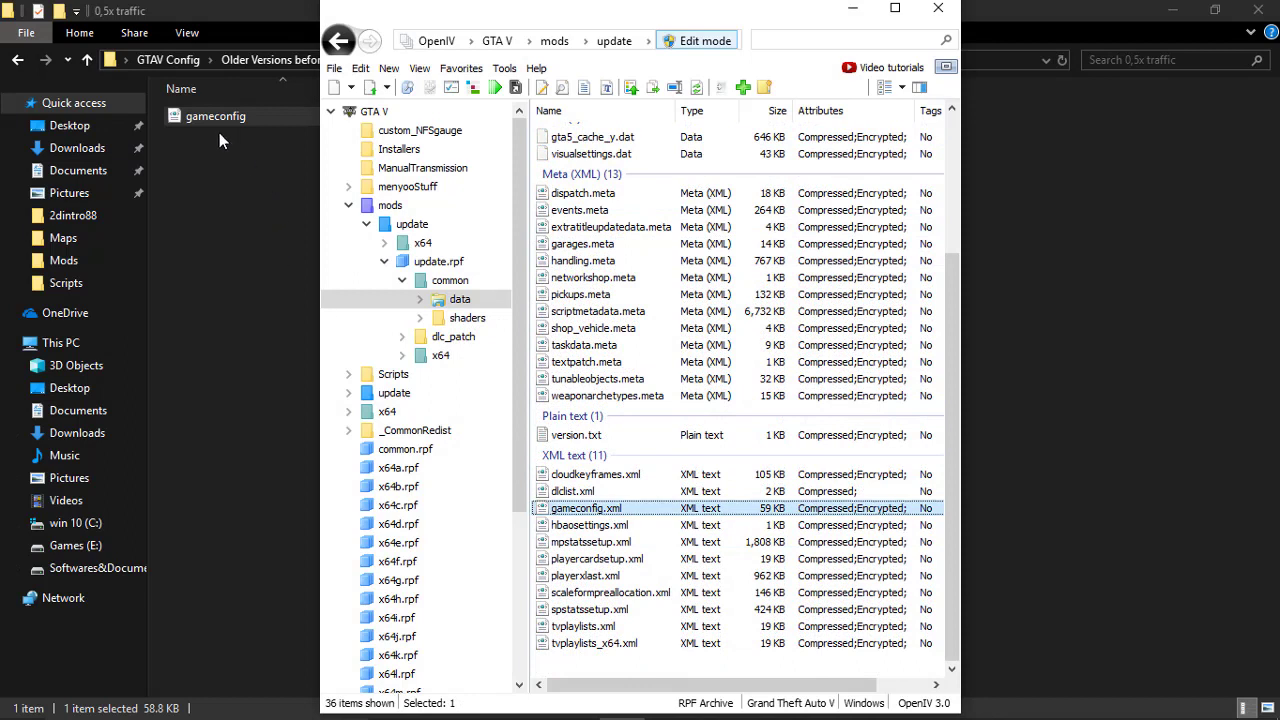
left_click_drag(219, 120, 385, 205)
left_click_drag(640, 455, 640, 457)
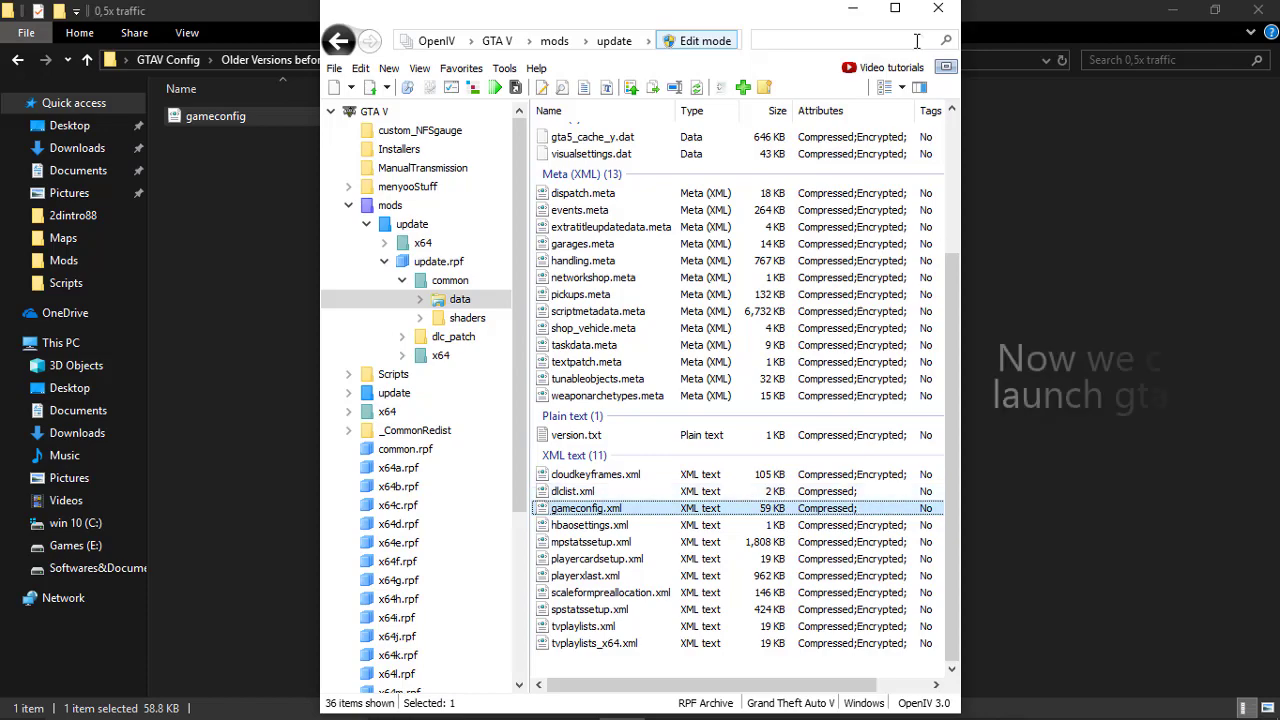
left_click(946, 9)
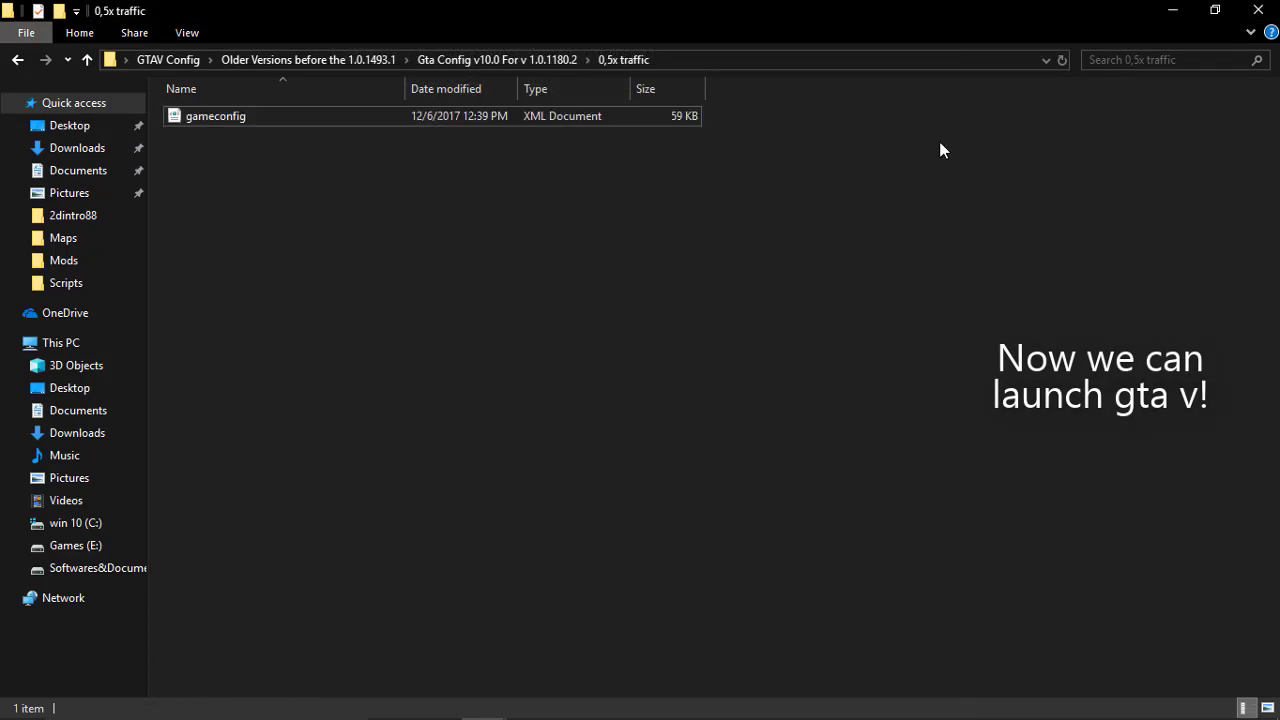
left_click(1262, 10)
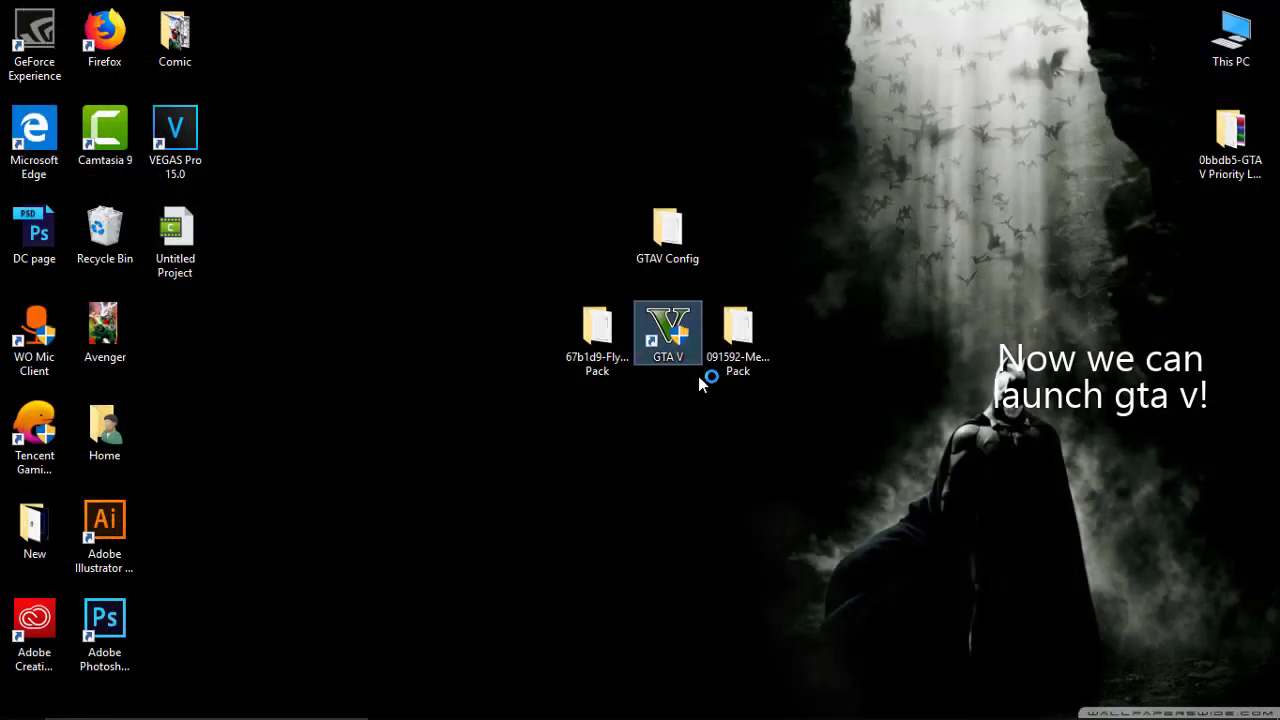